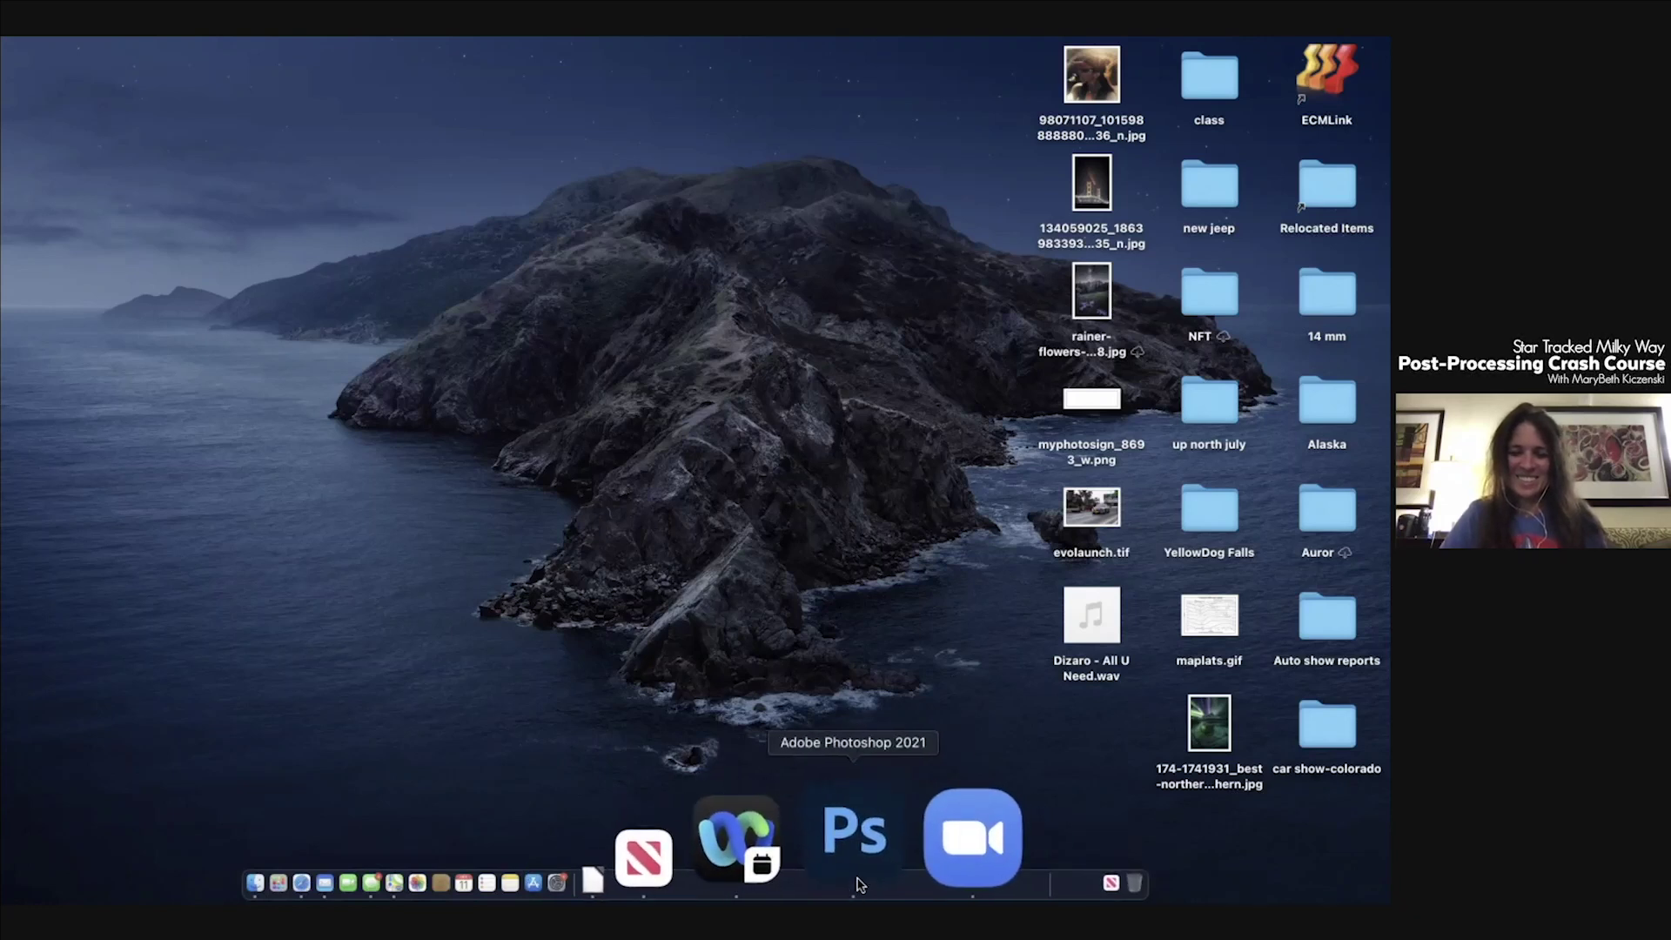
# Step: Open the raw images DSC_3180.NEF and DSC_3181.NEF together from the class folder in Photoshop
pyautogui.click(856, 871)
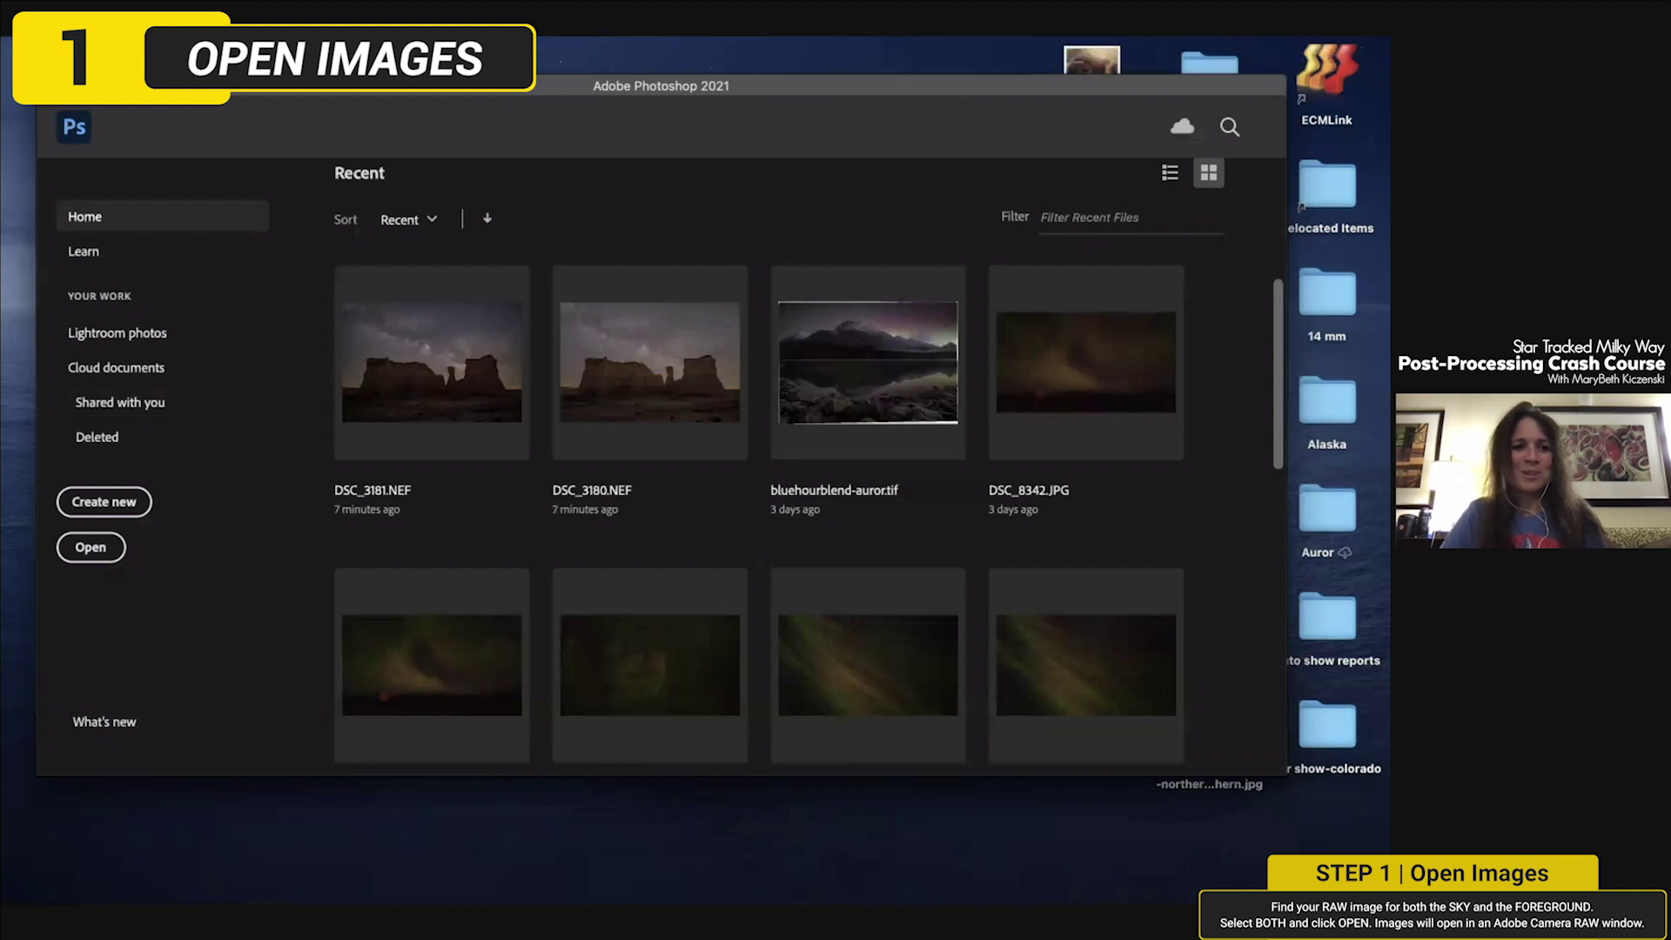
pyautogui.click(93, 549)
pyautogui.click(589, 254)
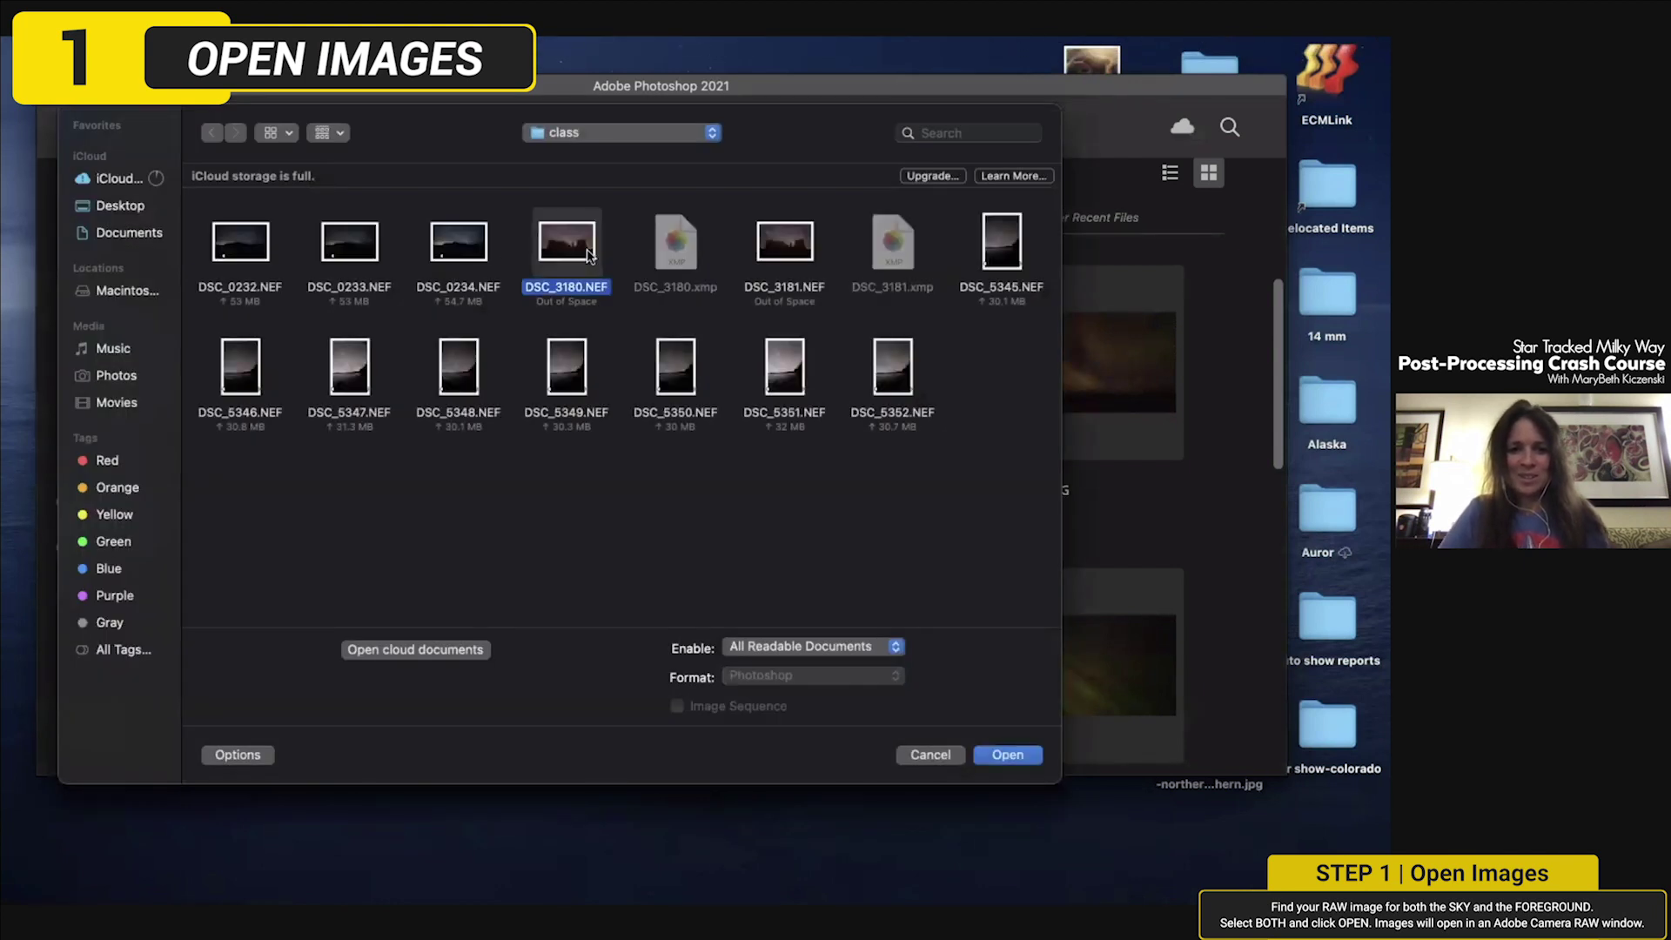
pyautogui.keyDown('super'); pyautogui.click(795, 252); pyautogui.keyUp('super')
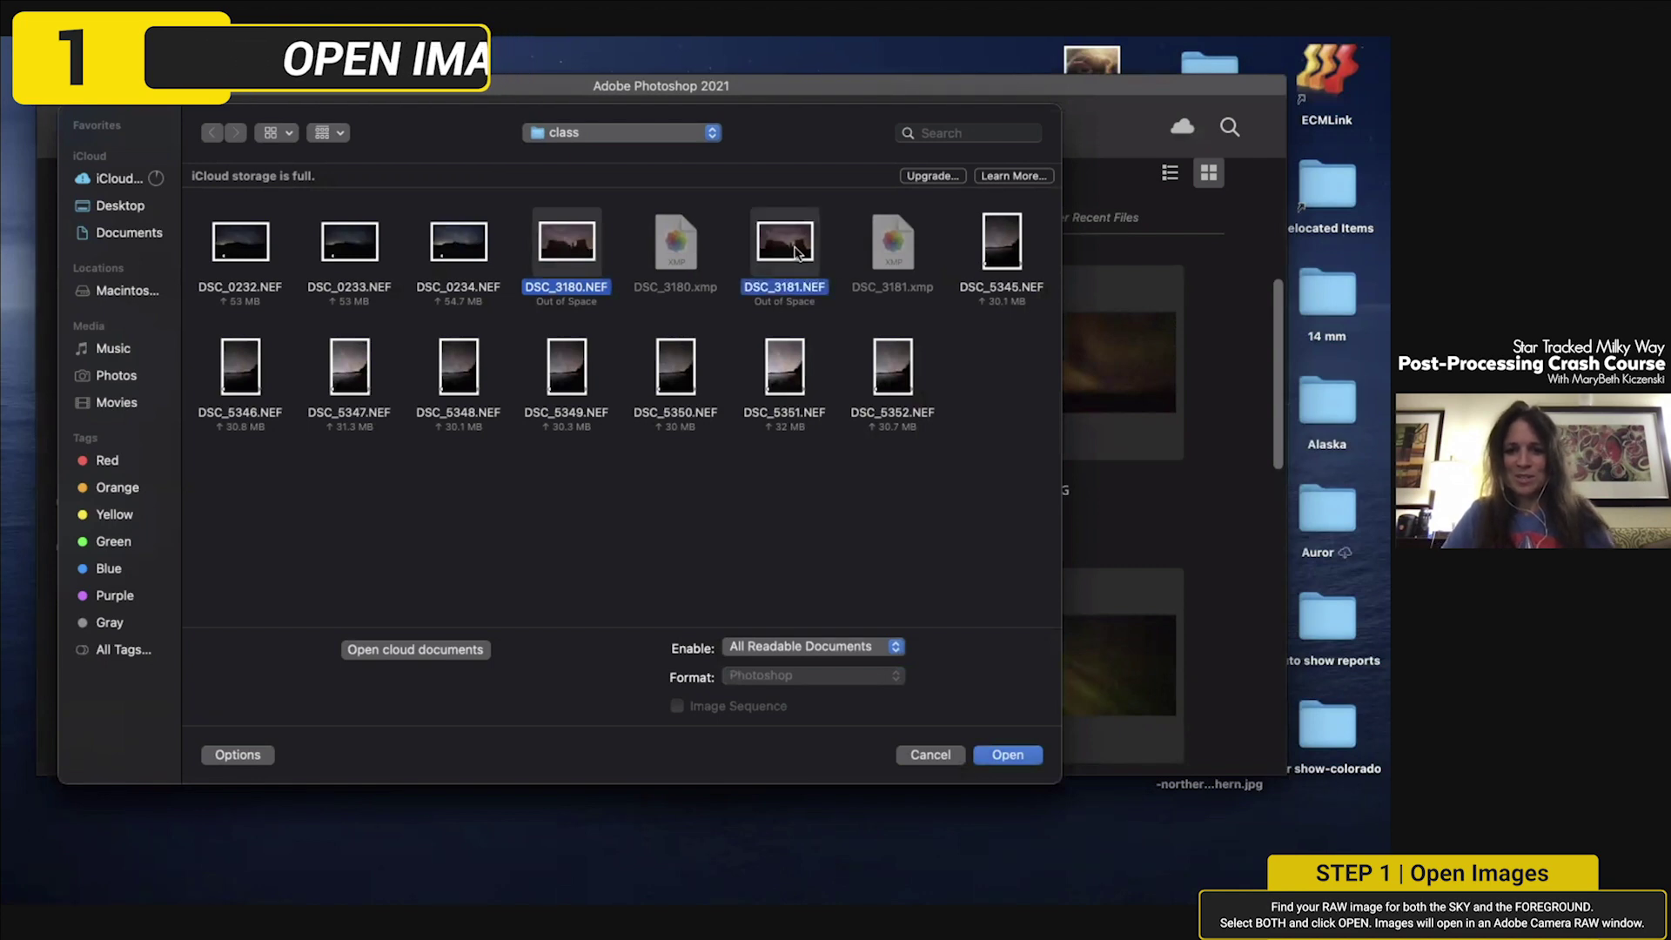
pyautogui.click(1007, 754)
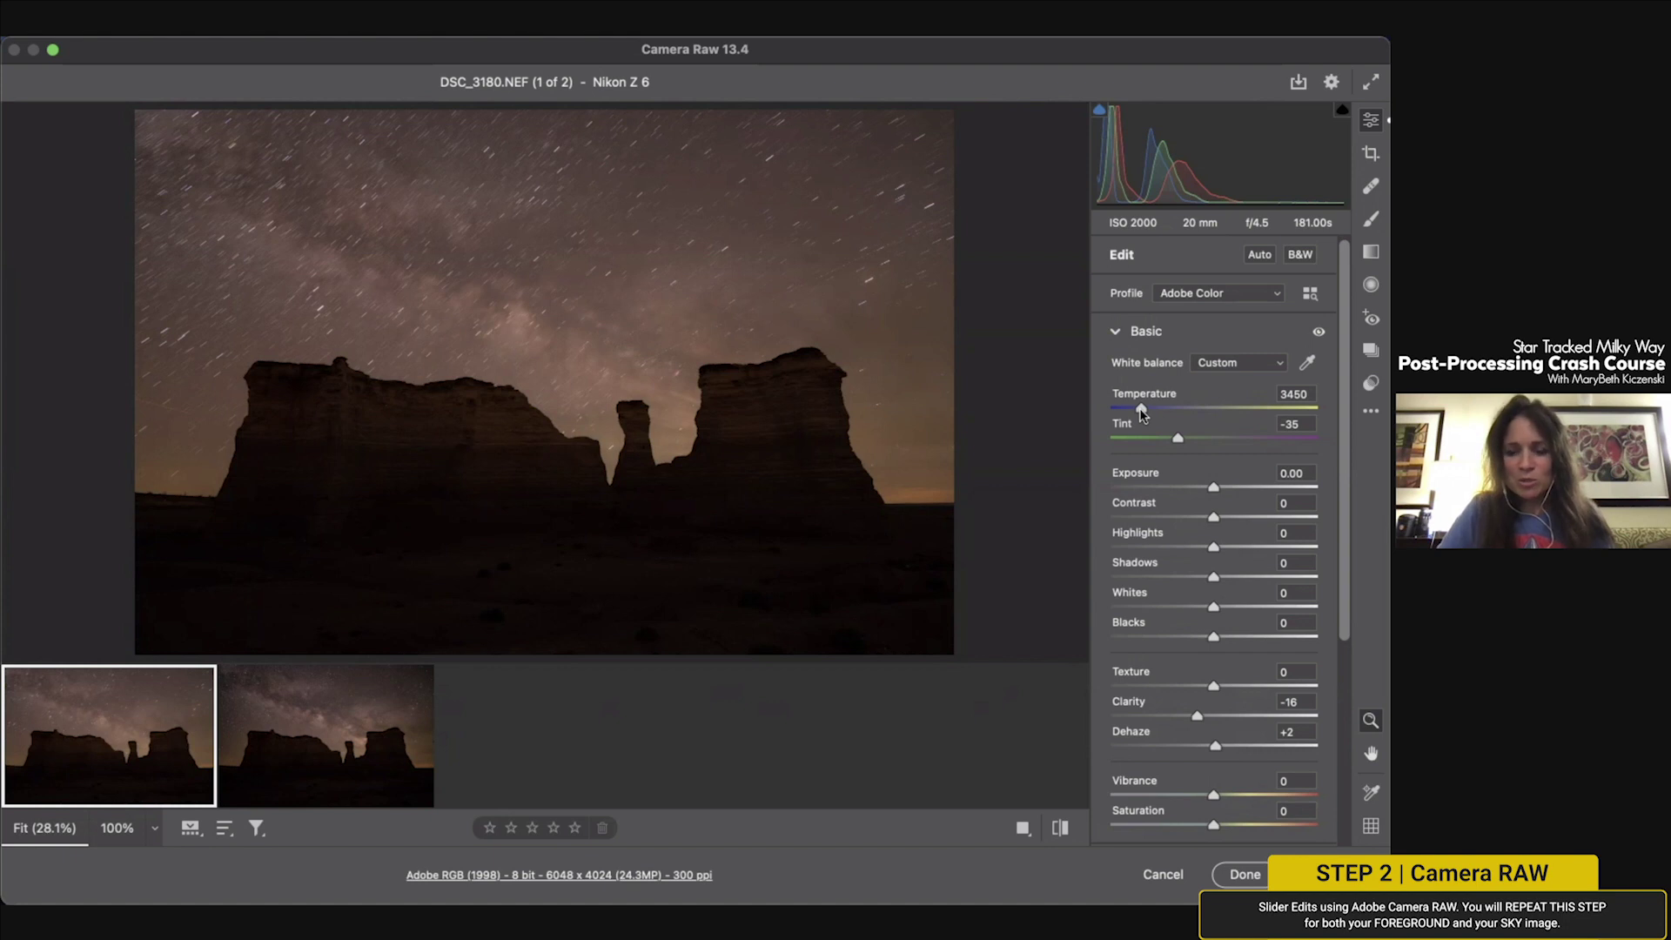
# Step: Cool the white balance of both DSC_3180.NEF and DSC_3181.NEF by setting Temperature to 2800
pyautogui.moveTo(1141, 410); pyautogui.dragTo(1127, 412)
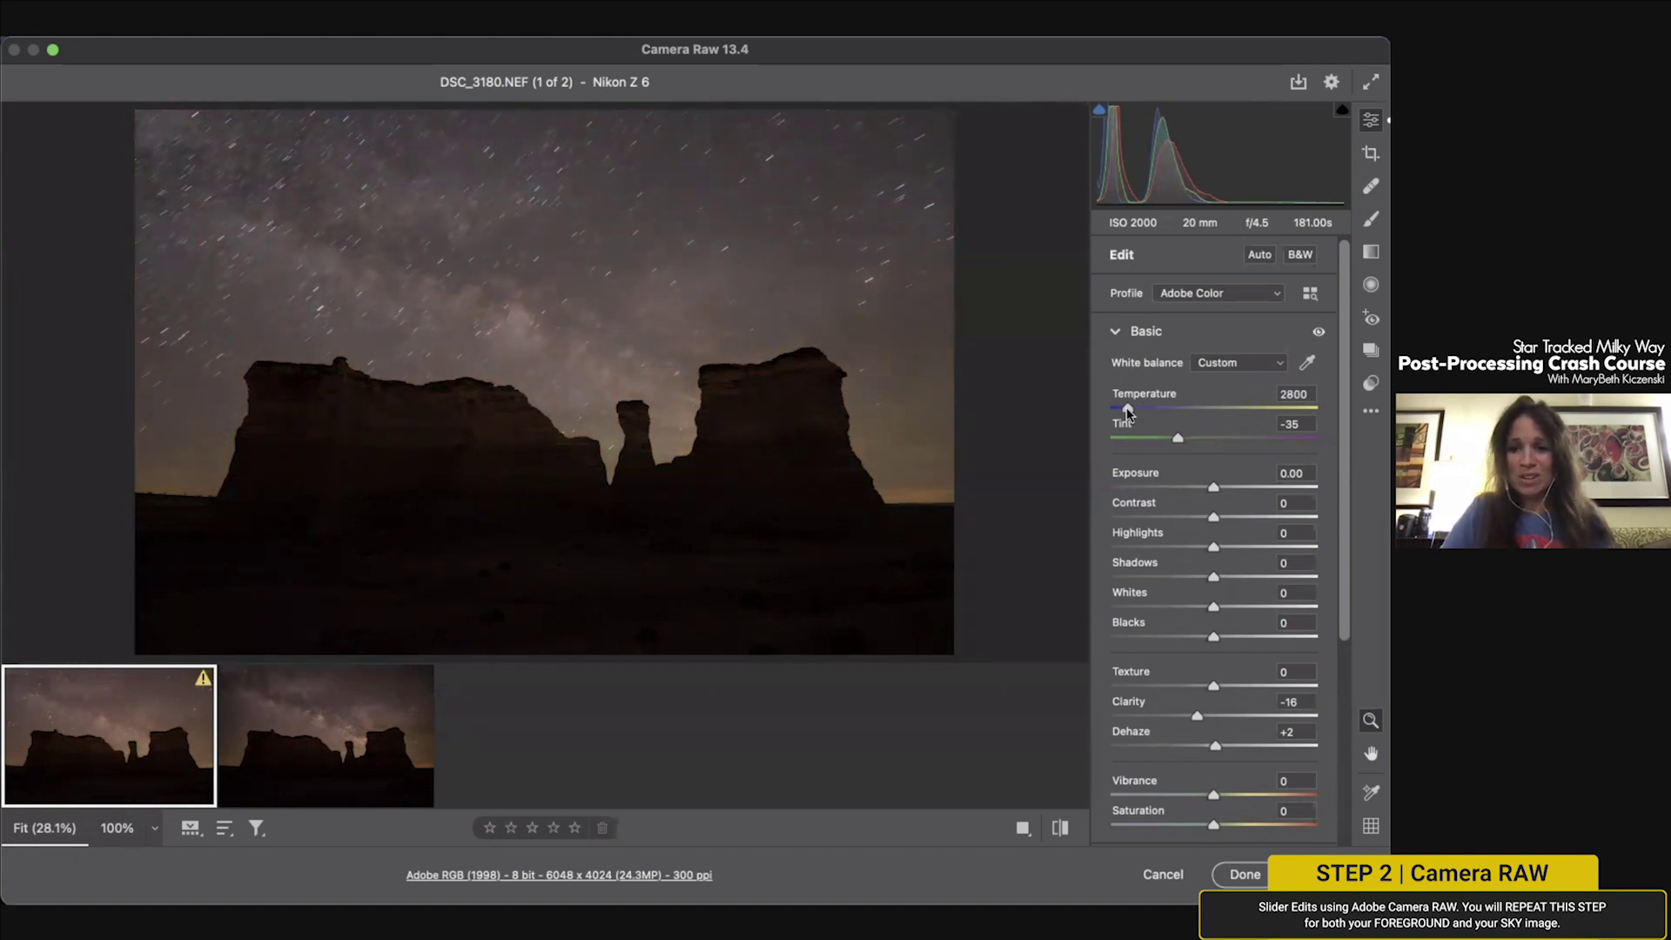
pyautogui.click(288, 728)
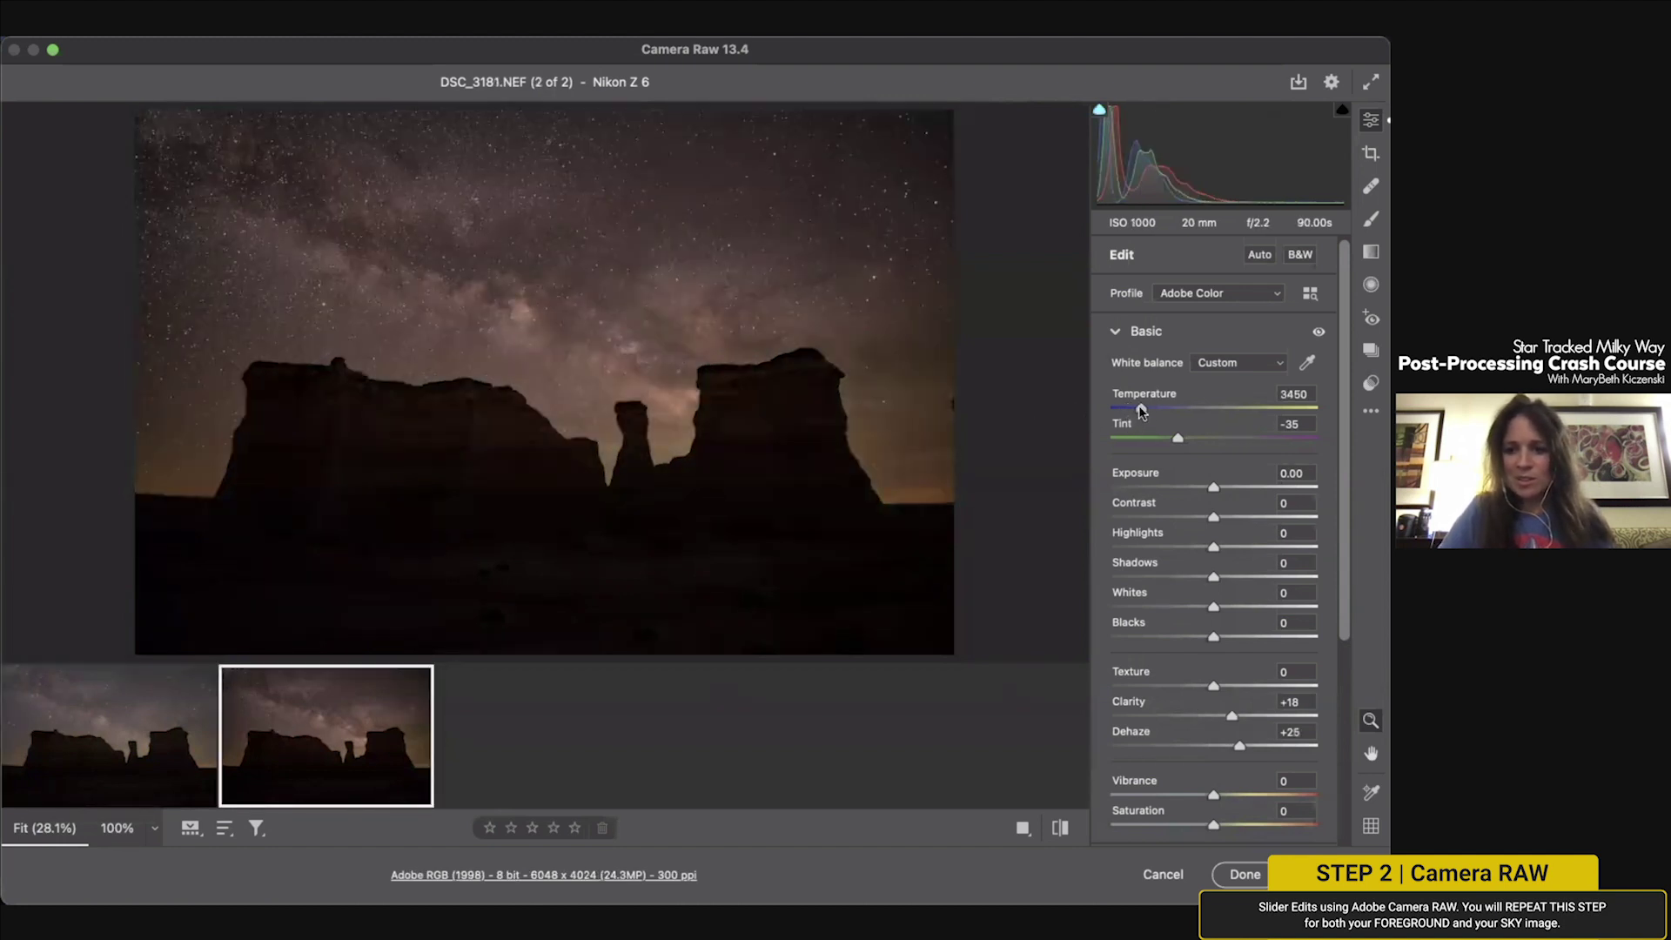
pyautogui.moveTo(1140, 411); pyautogui.dragTo(1125, 412)
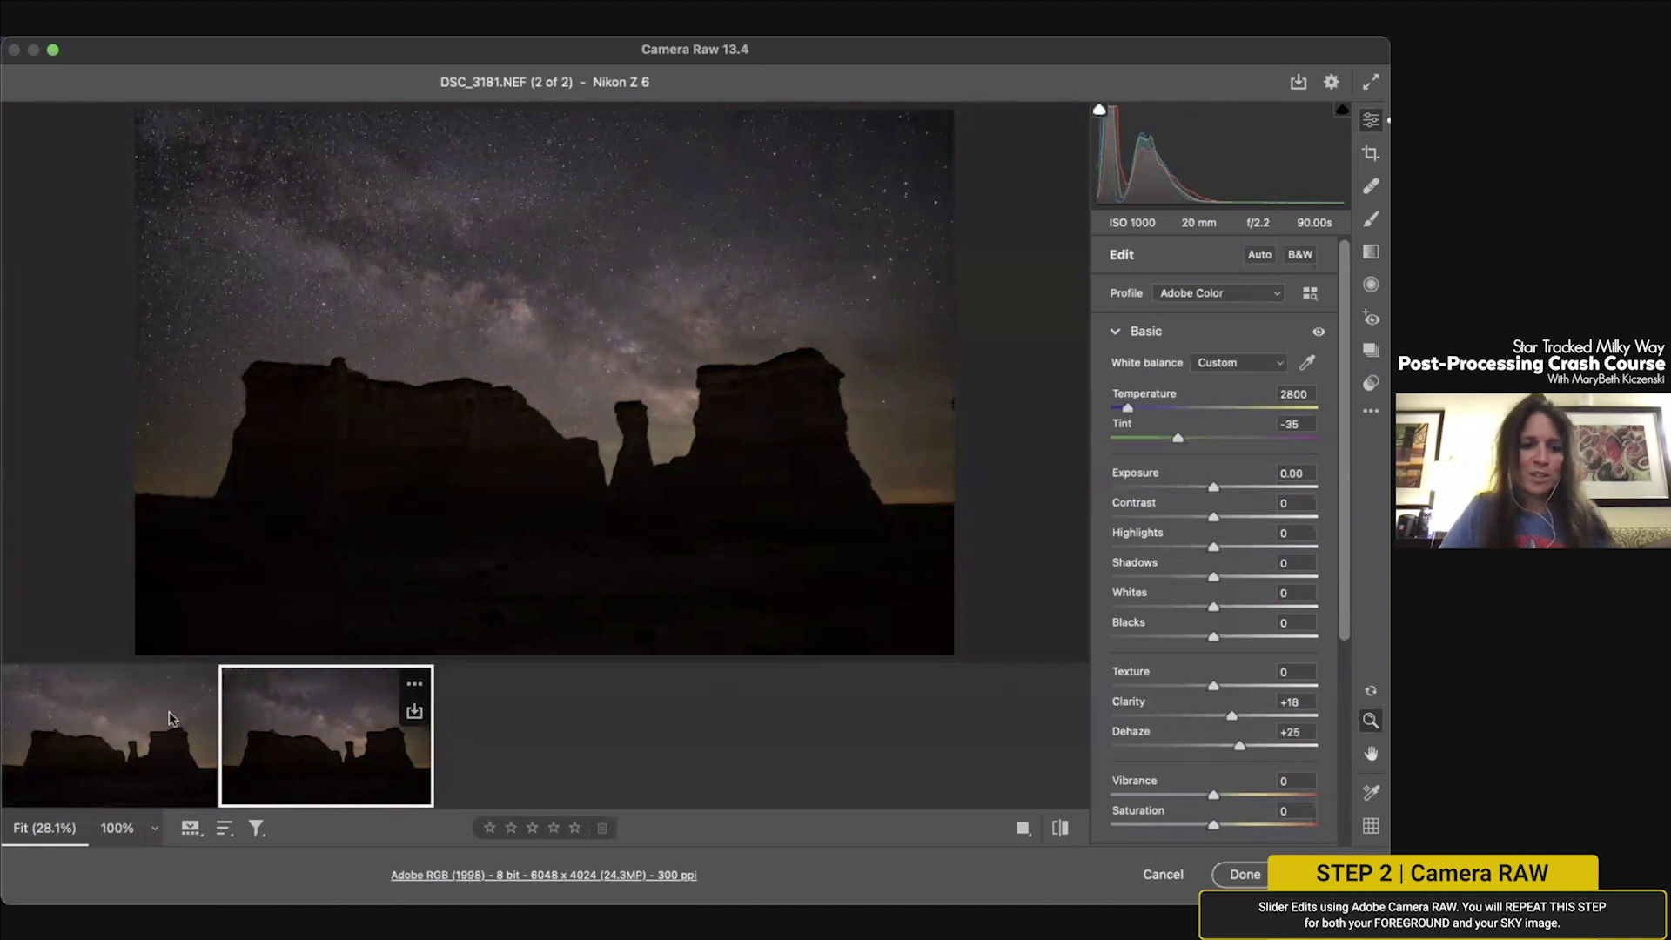
# Step: On the foreground image DSC_3180.NEF, set Shadows to +100, Highlights to -87 and Exposure to +0.35
pyautogui.click(86, 711)
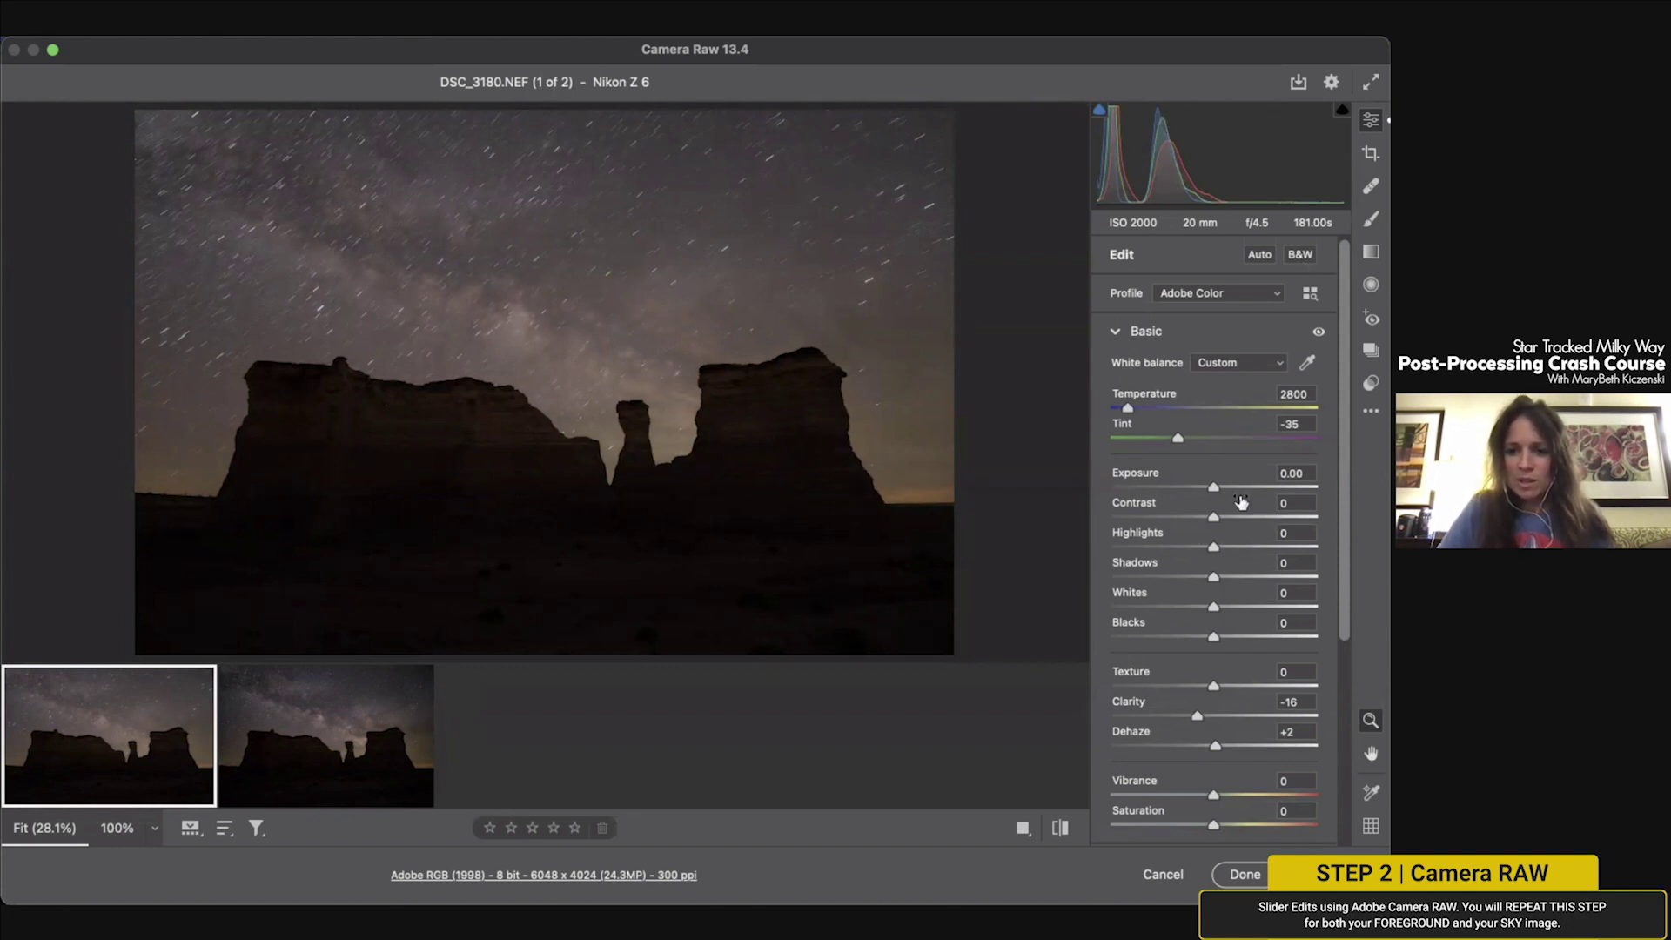
pyautogui.moveTo(1214, 576); pyautogui.dragTo(1330, 582)
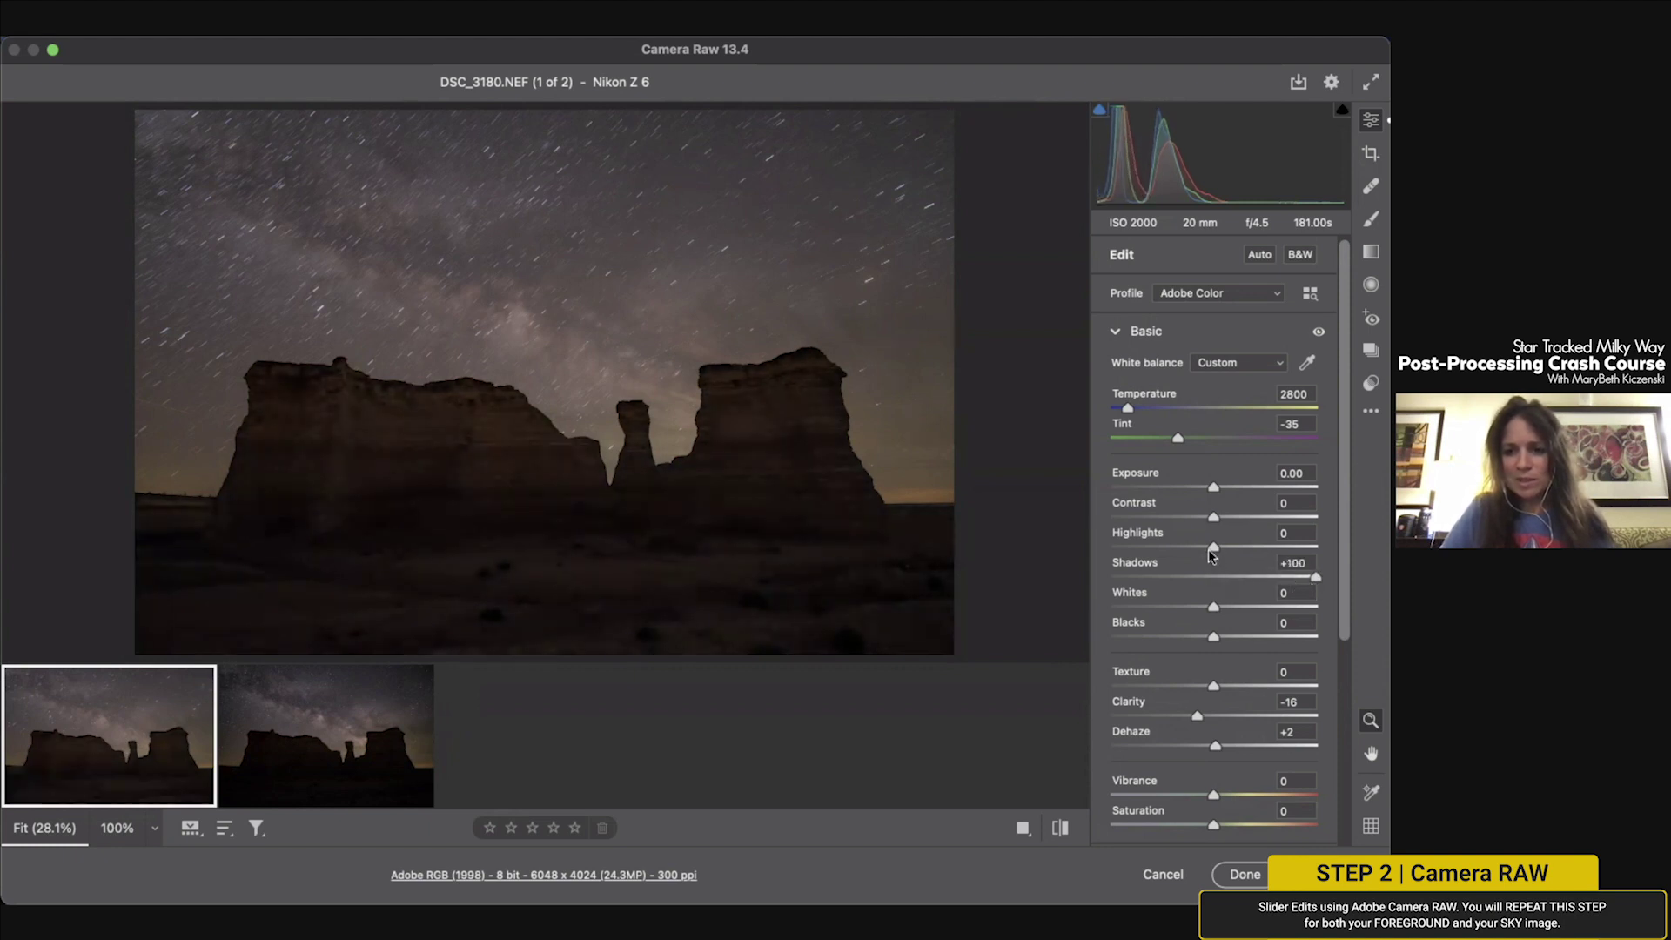
pyautogui.moveTo(1211, 551); pyautogui.dragTo(1121, 546)
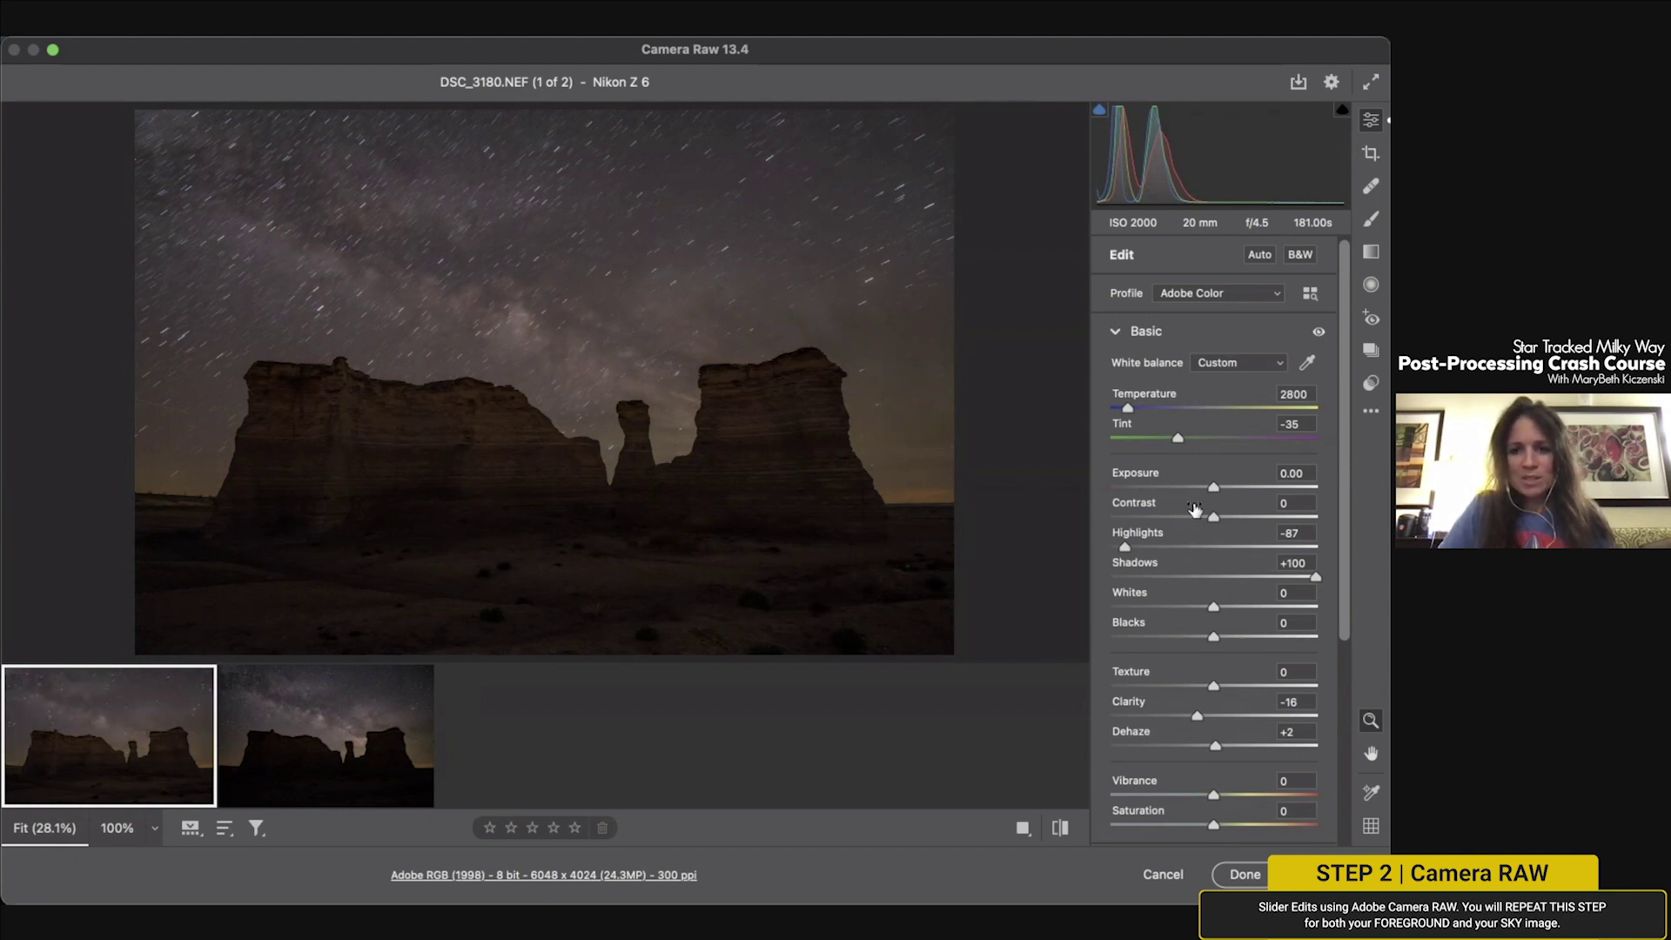
pyautogui.moveTo(1215, 490); pyautogui.dragTo(1221, 492)
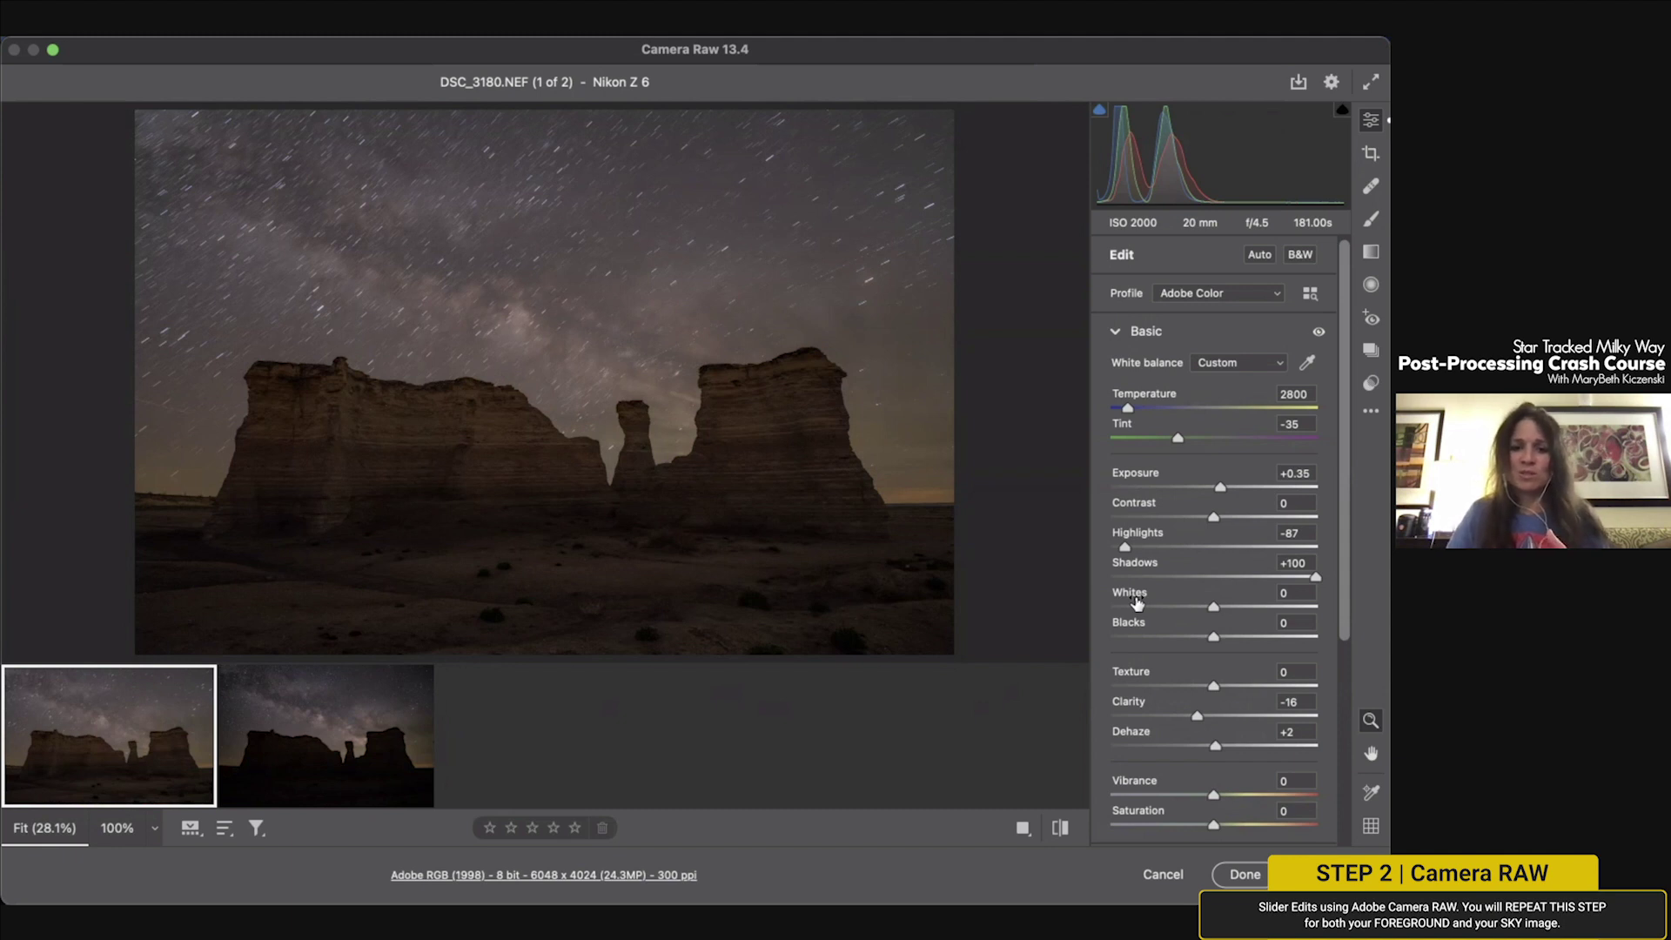
# Step: Soften the foreground image DSC_3180.NEF by setting Clarity to -33 and Dehaze to +1
pyautogui.scroll(-2, 1122, 637)
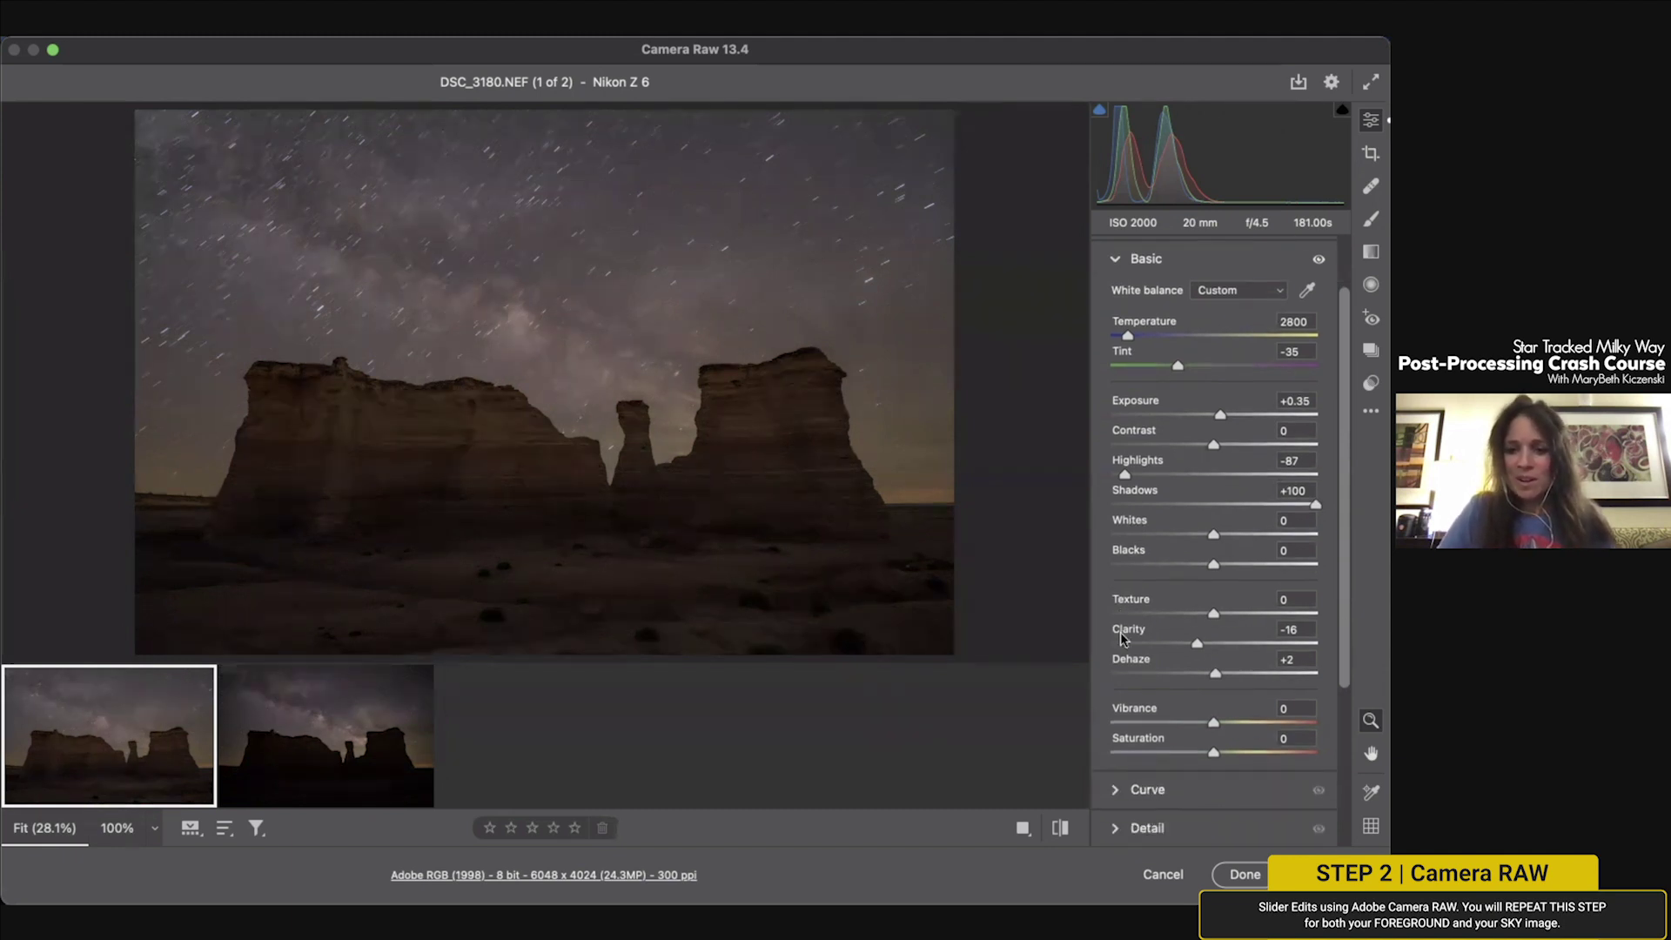
pyautogui.scroll(-1, 1122, 639)
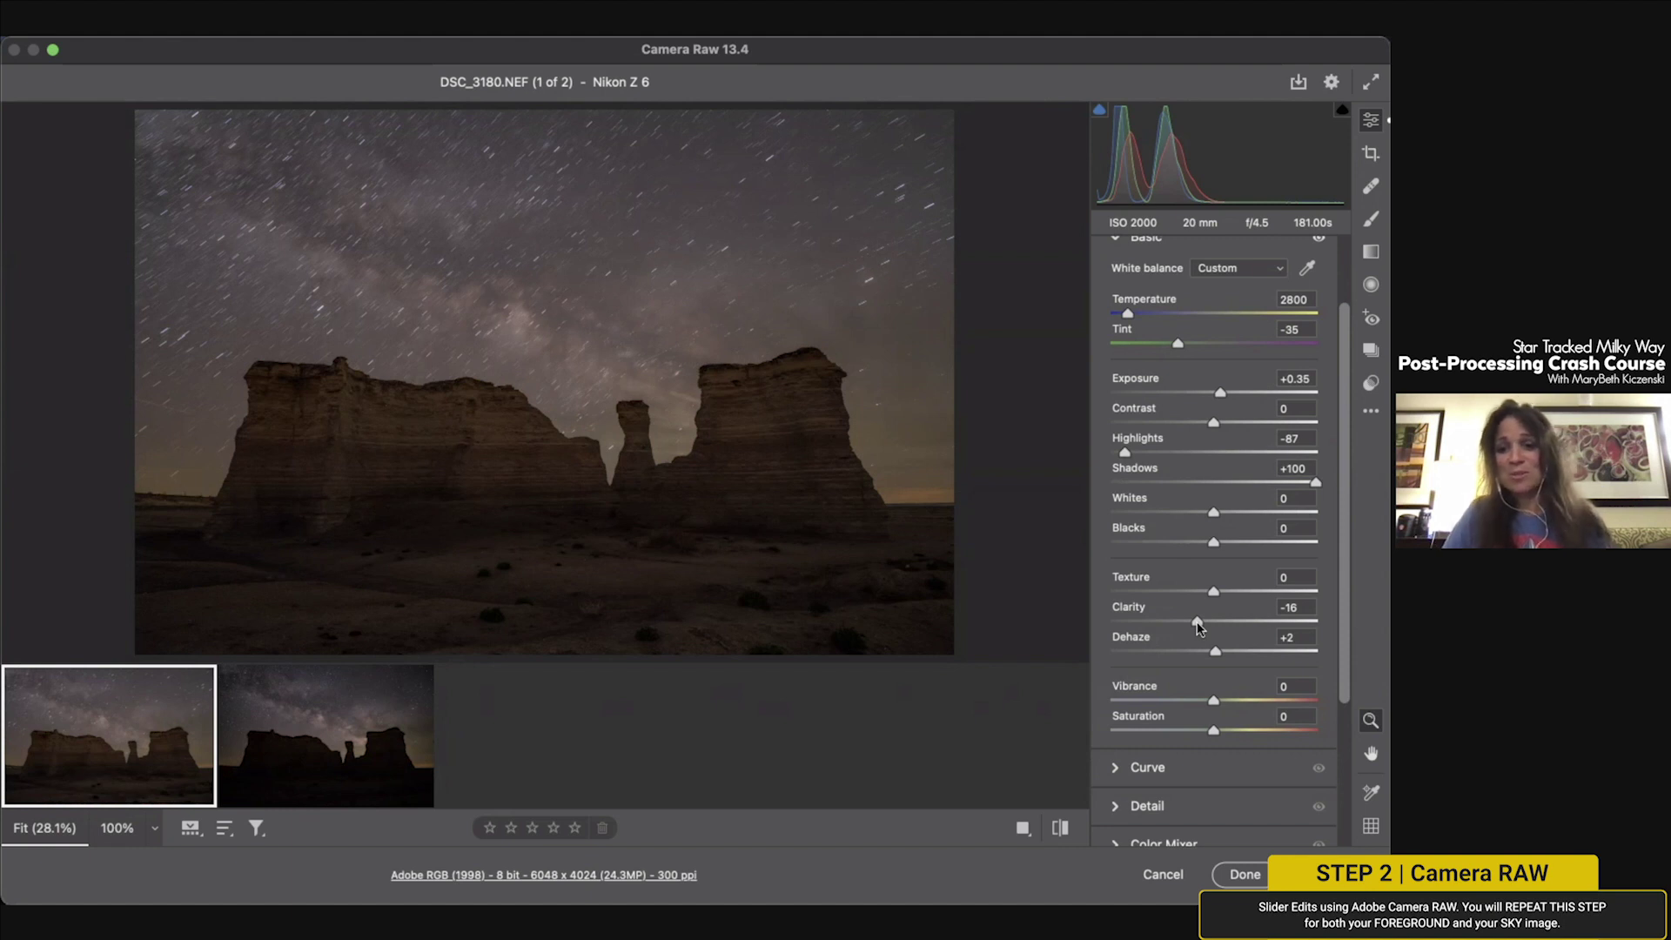
pyautogui.moveTo(1197, 625)
pyautogui.mouseDown()
pyautogui.moveTo(1107, 630)
pyautogui.moveTo(1305, 625)
pyautogui.moveTo(1207, 625)
pyautogui.mouseUp()
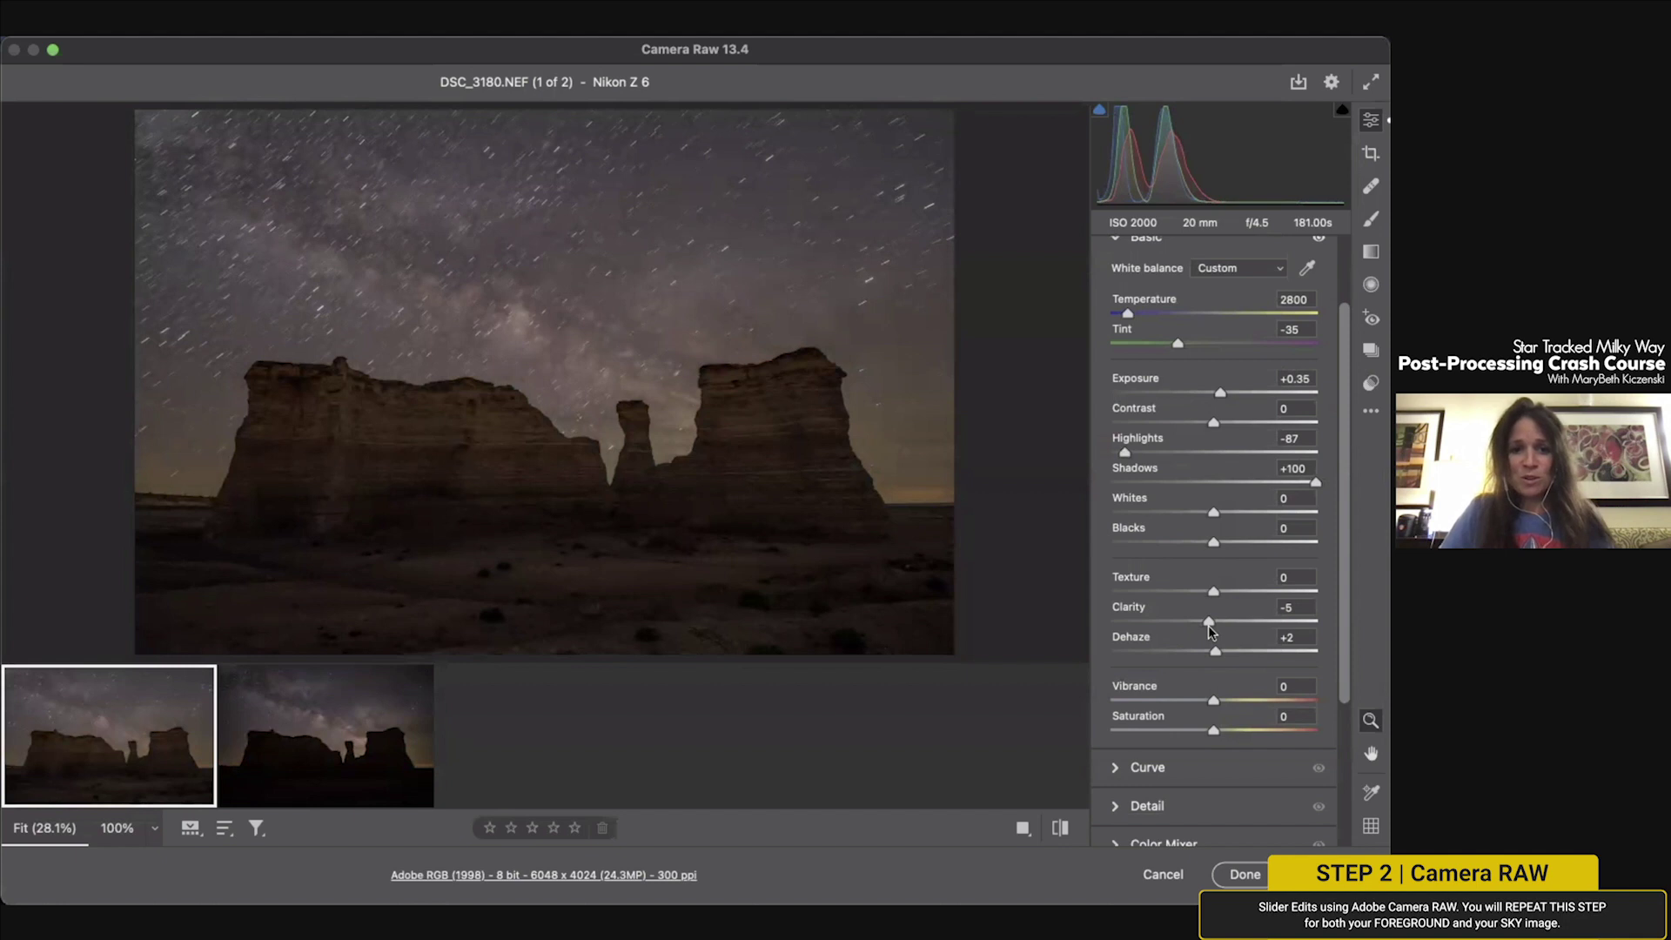
pyautogui.moveTo(1206, 623); pyautogui.dragTo(1200, 624)
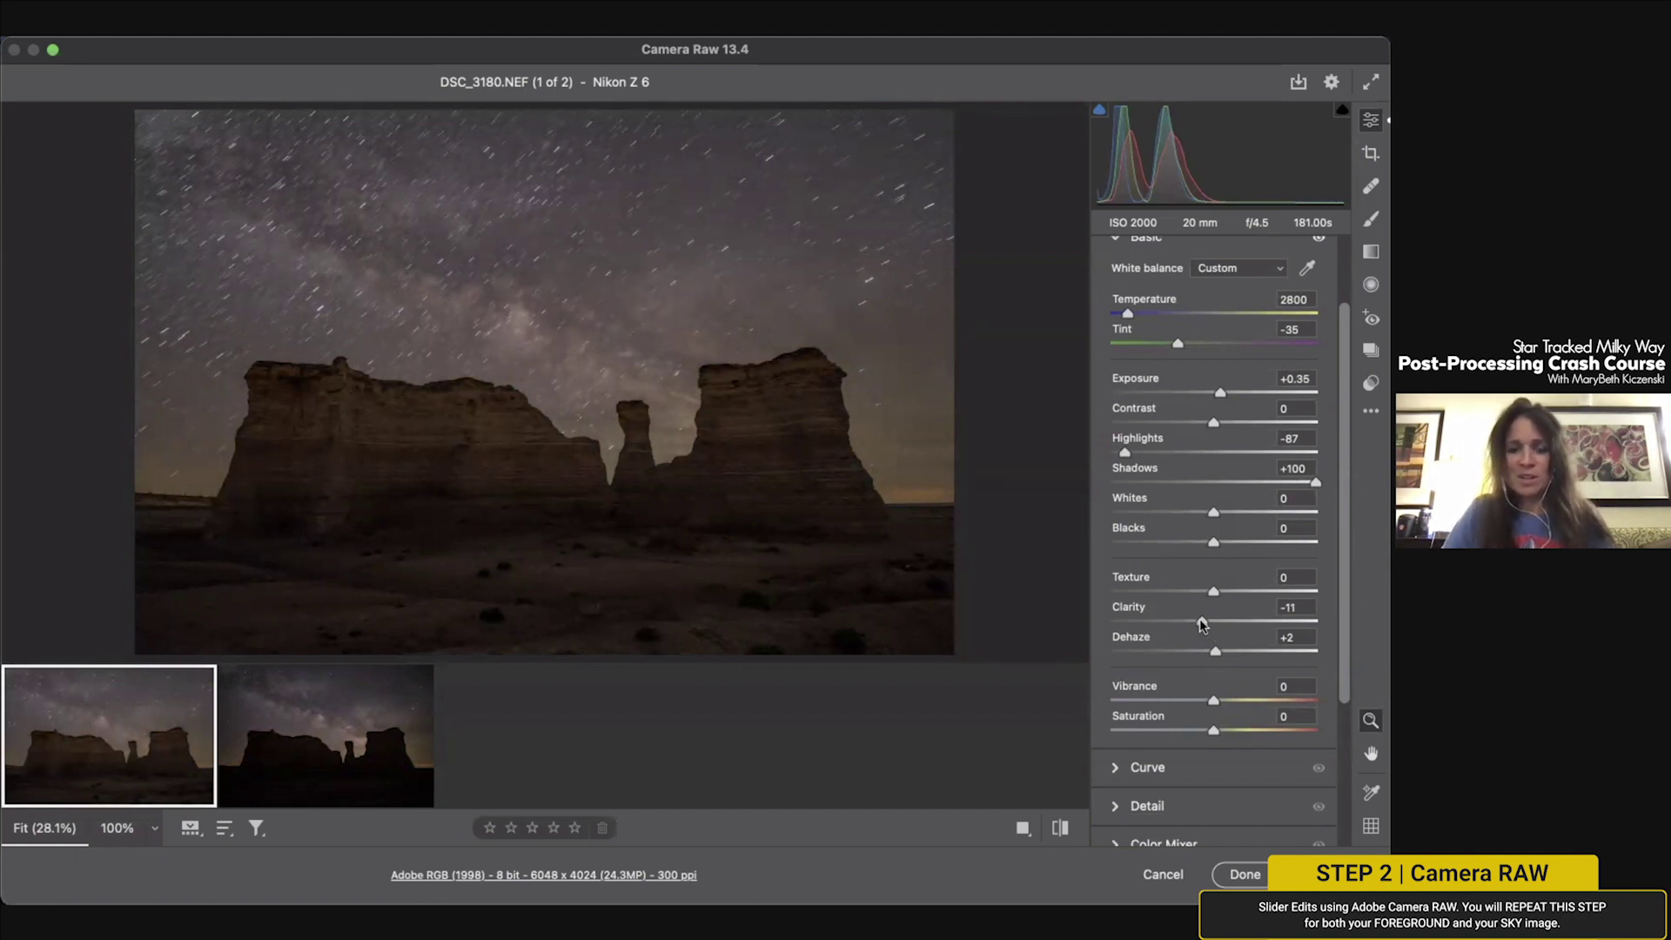
pyautogui.click(813, 358)
pyautogui.hscroll(-3, 481, 470)
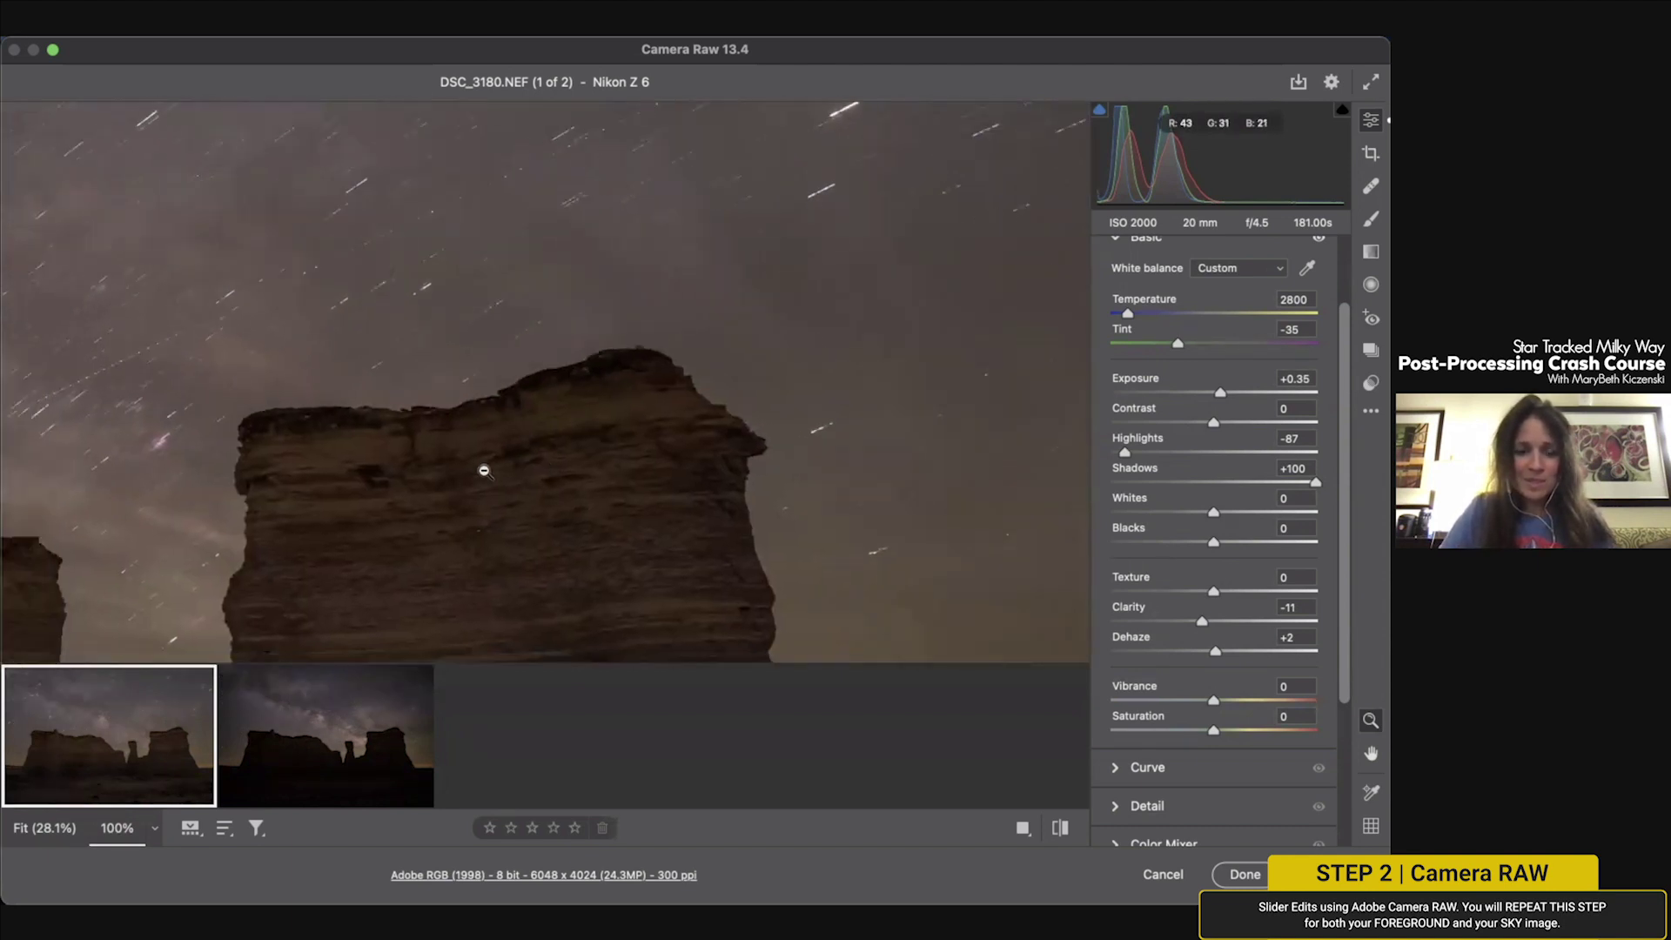
pyautogui.hscroll(-3, 430, 429)
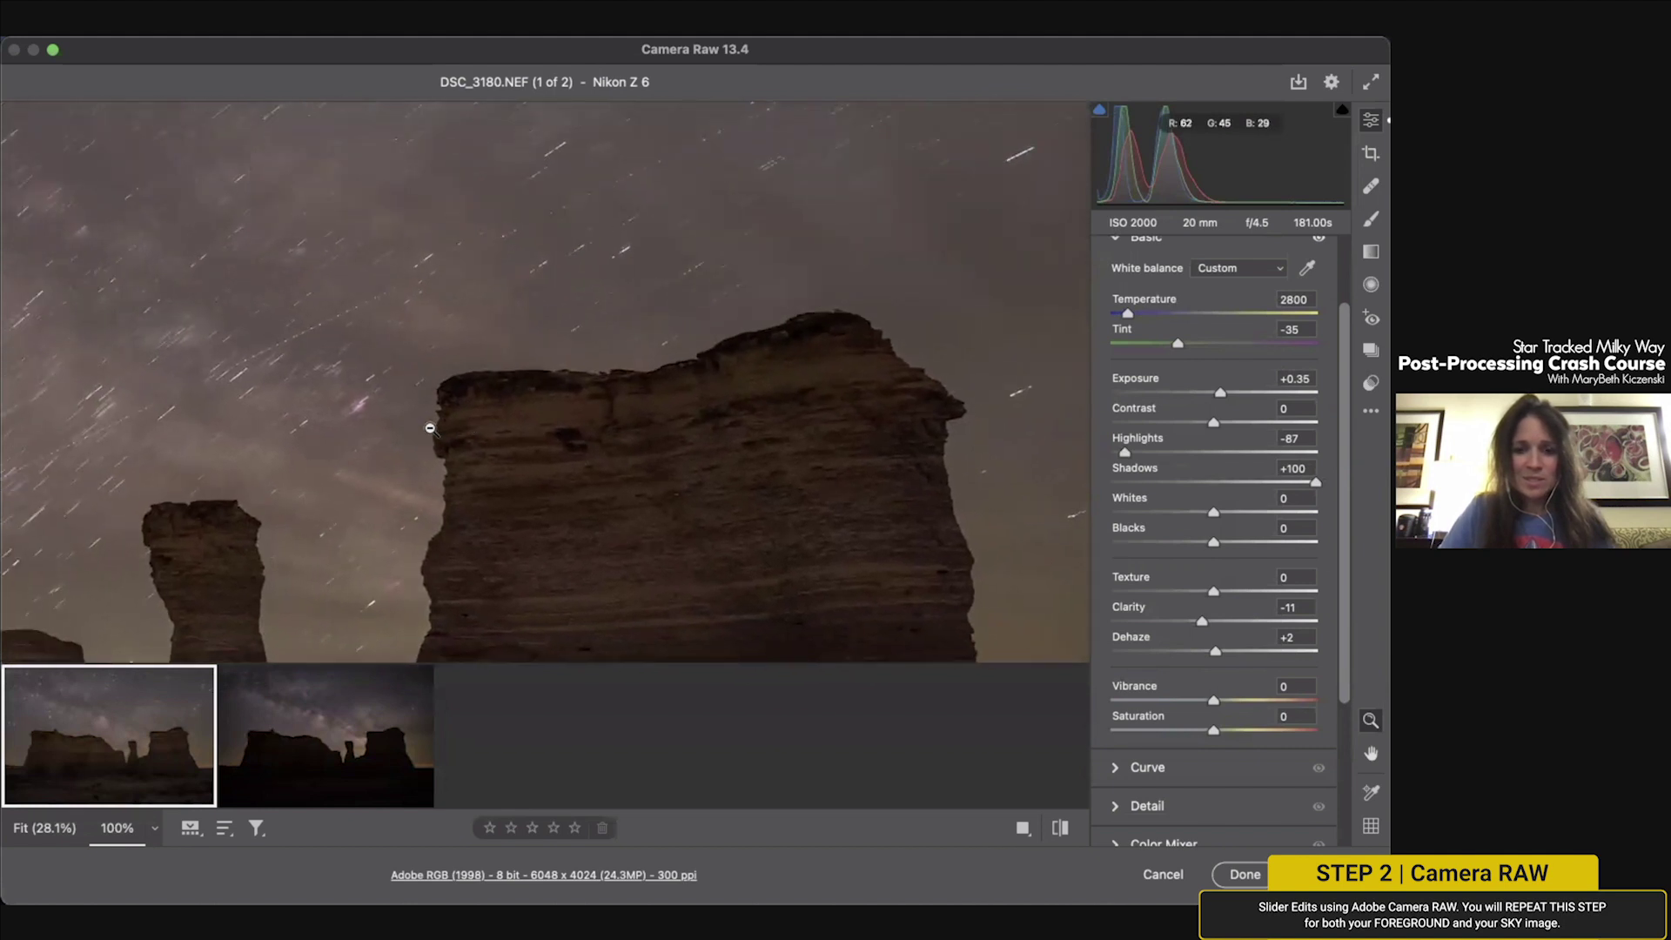
pyautogui.scroll(-3, 430, 428)
pyautogui.hscroll(-2, 430, 428)
pyautogui.scroll(-1, 430, 428)
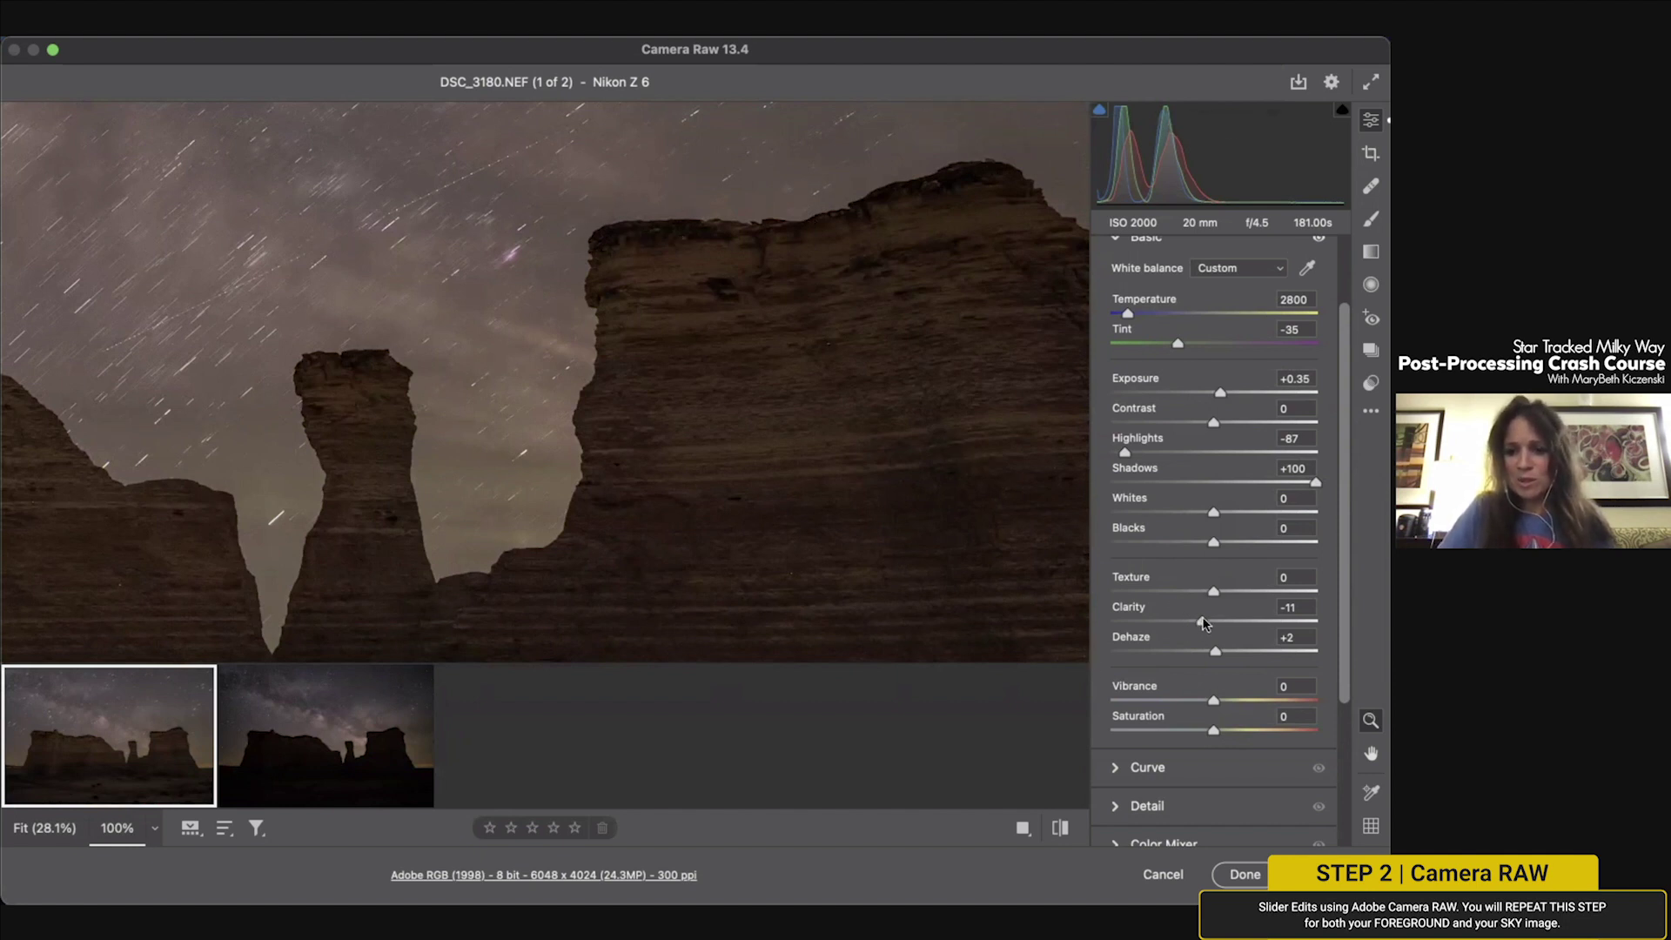
pyautogui.moveTo(1201, 622)
pyautogui.mouseDown()
pyautogui.moveTo(1158, 625)
pyautogui.moveTo(1322, 620)
pyautogui.moveTo(1179, 623)
pyautogui.mouseUp()
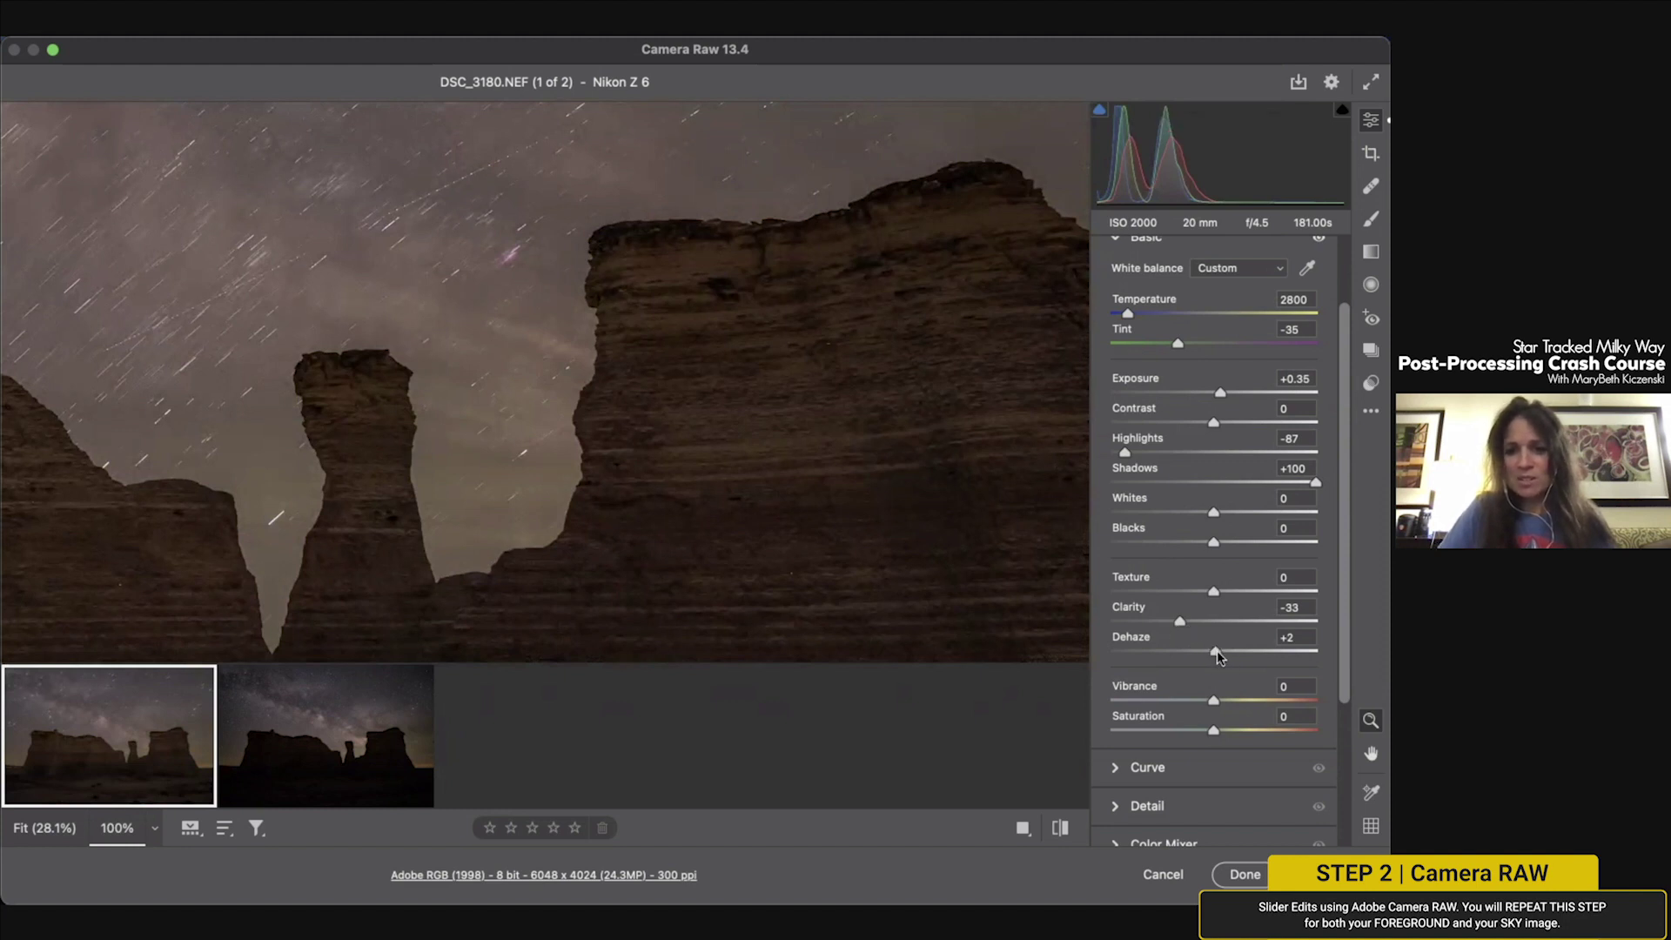
pyautogui.moveTo(1217, 652)
pyautogui.mouseDown()
pyautogui.moveTo(1294, 654)
pyautogui.moveTo(1164, 653)
pyautogui.moveTo(1215, 658)
pyautogui.mouseUp()
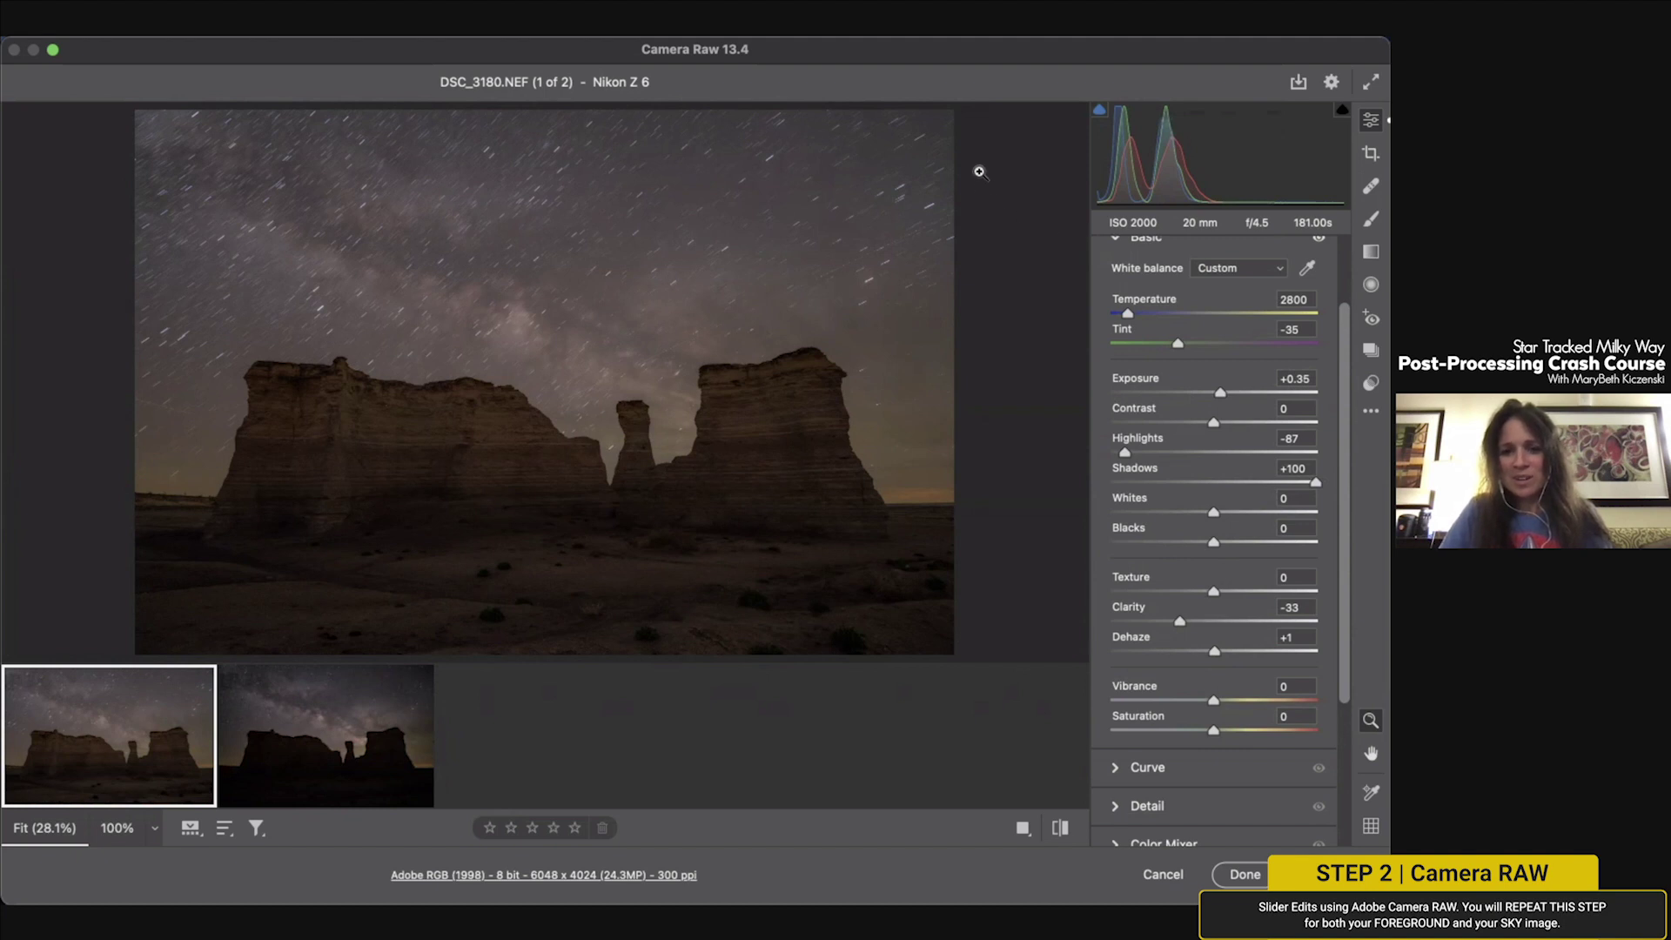
# Step: Brighten the foreground image DSC_3180.NEF by setting Exposure to +1.00
pyautogui.moveTo(1220, 393); pyautogui.dragTo(1234, 393)
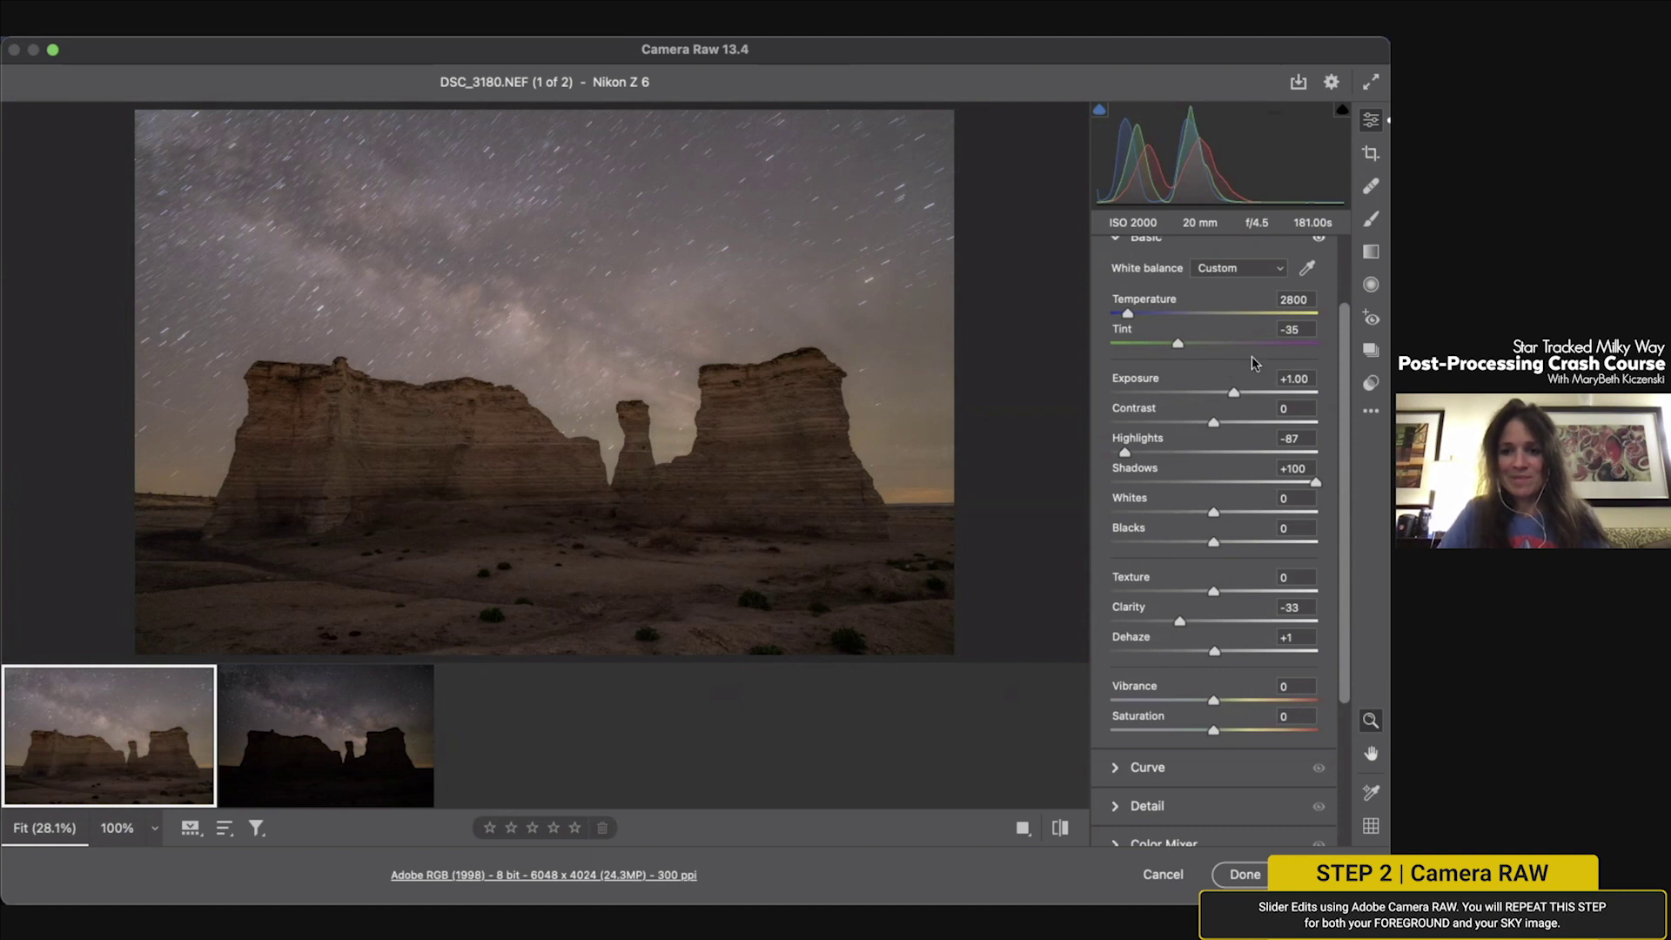
pyautogui.moveTo(1343, 323); pyautogui.dragTo(1340, 263)
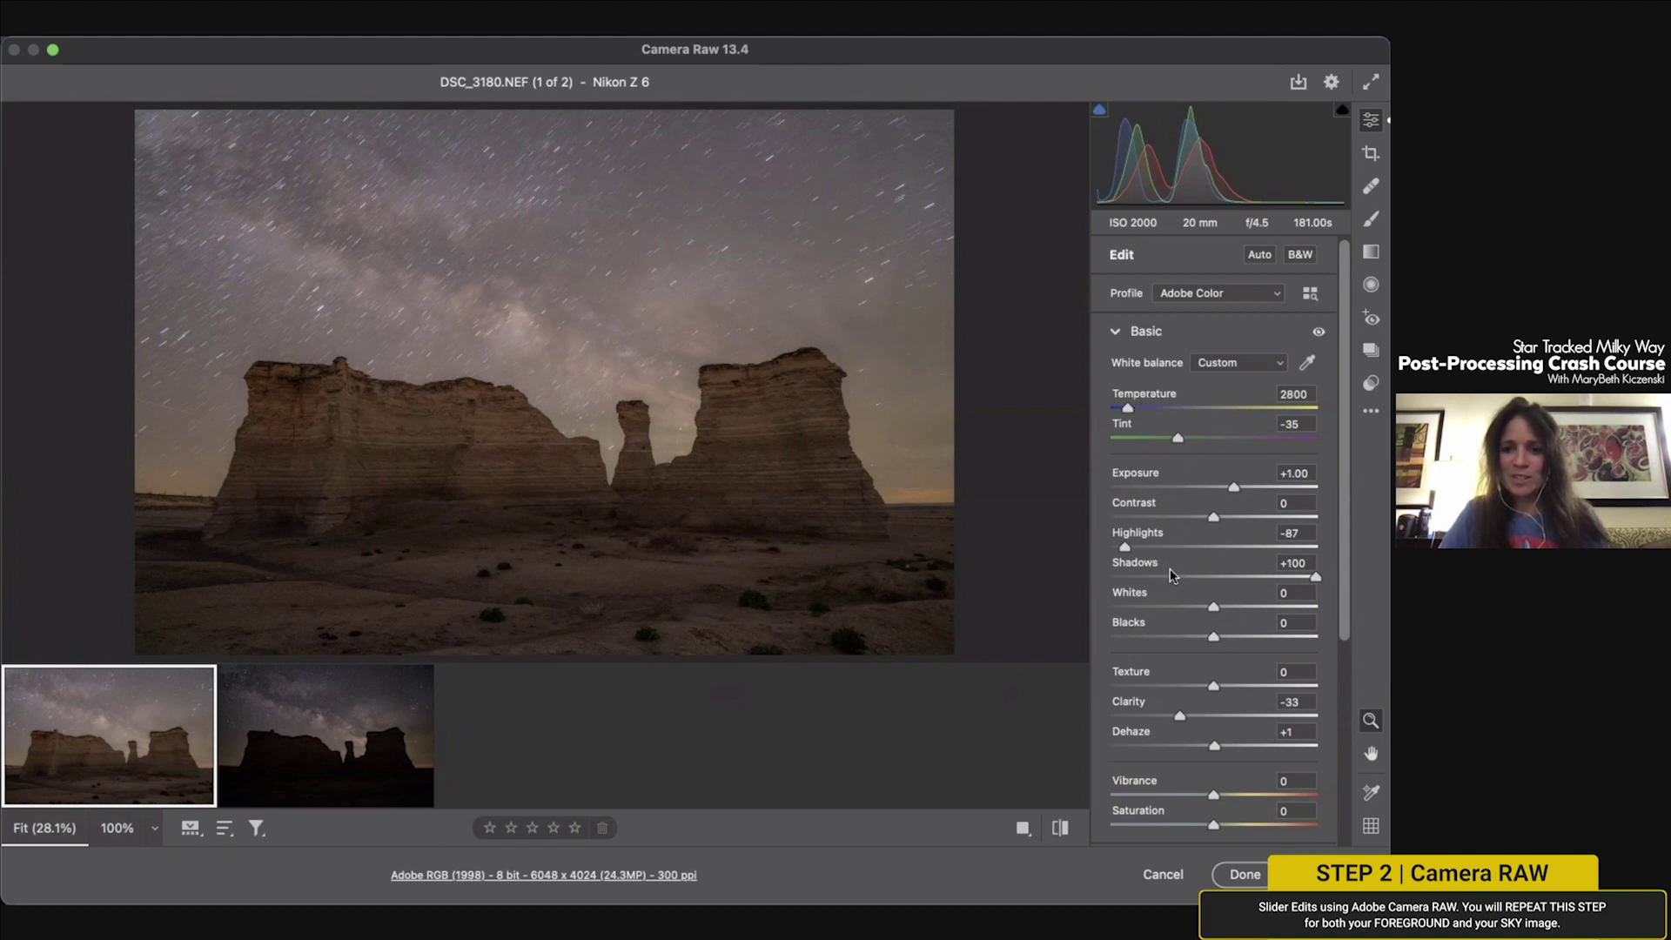
# Step: Set Noise Reduction to 20 on the foreground image DSC_3180.NEF and inspect the rock texture up close
pyautogui.scroll(-4, 1169, 571)
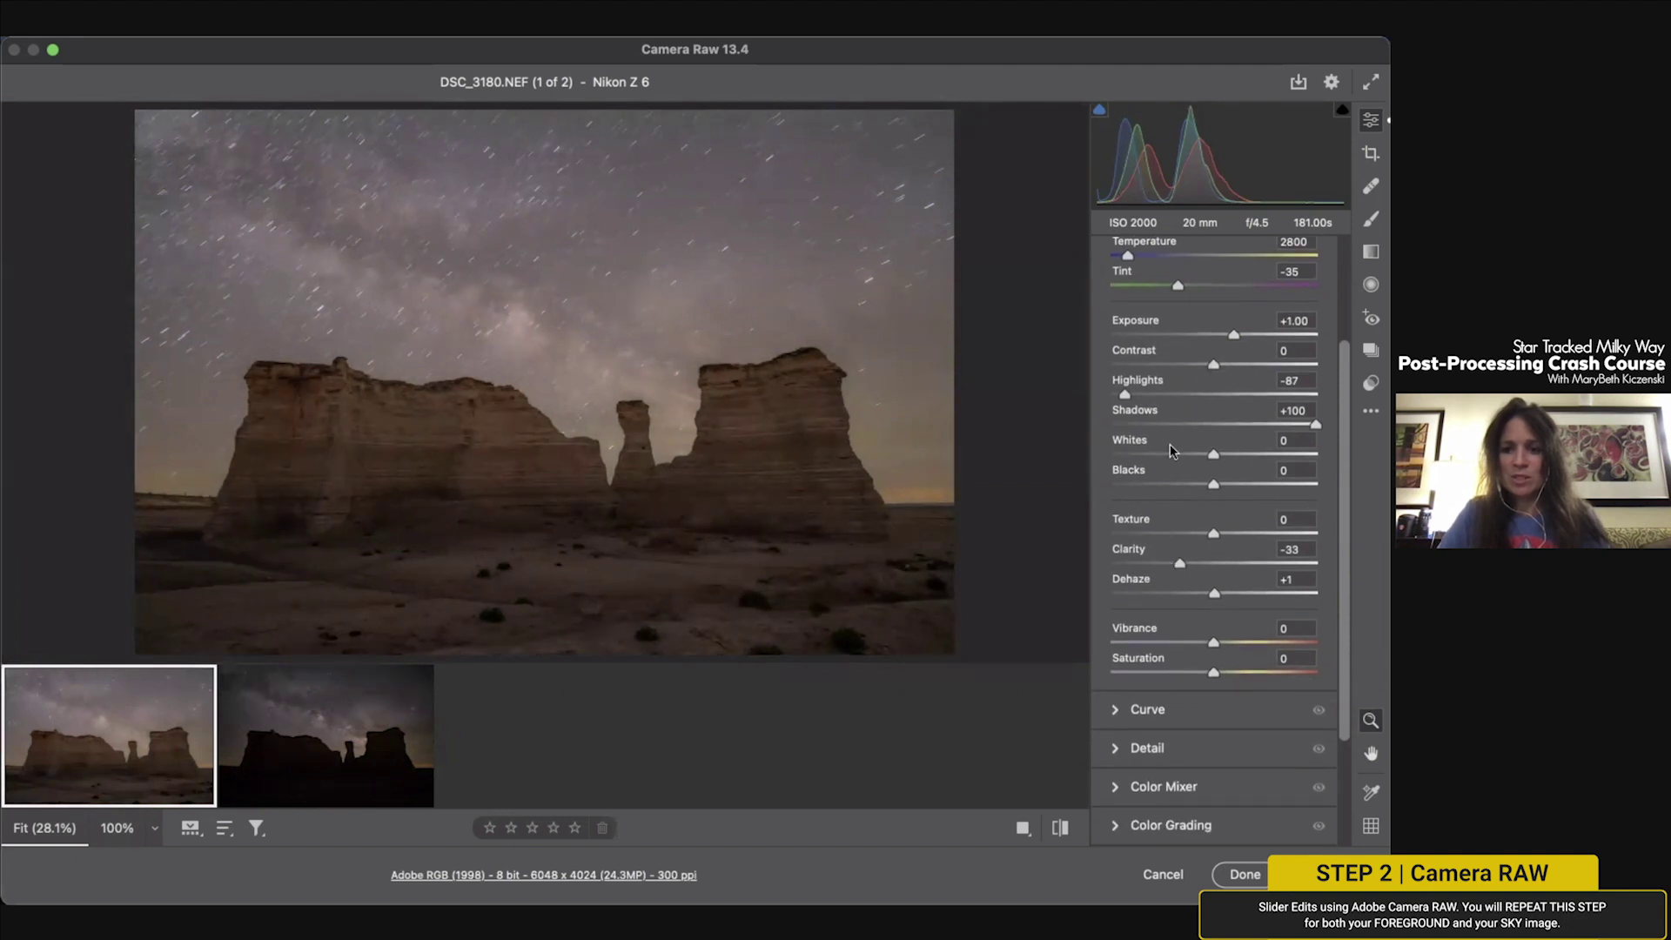
pyautogui.scroll(-1, 1173, 450)
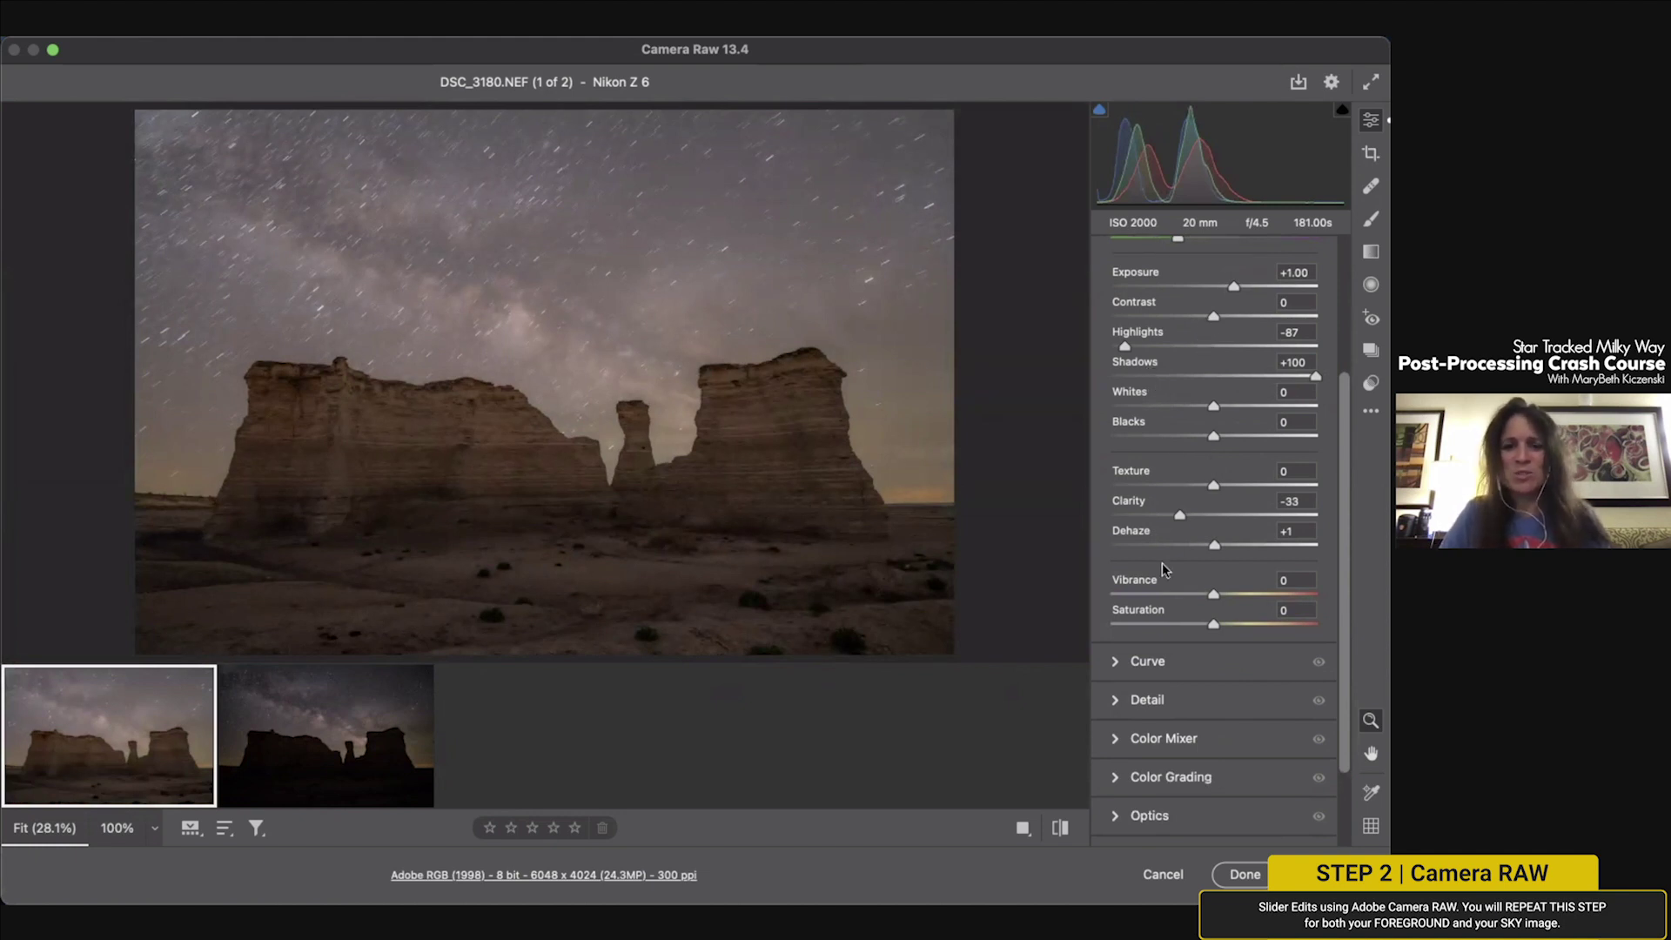
pyautogui.scroll(-1, 1182, 551)
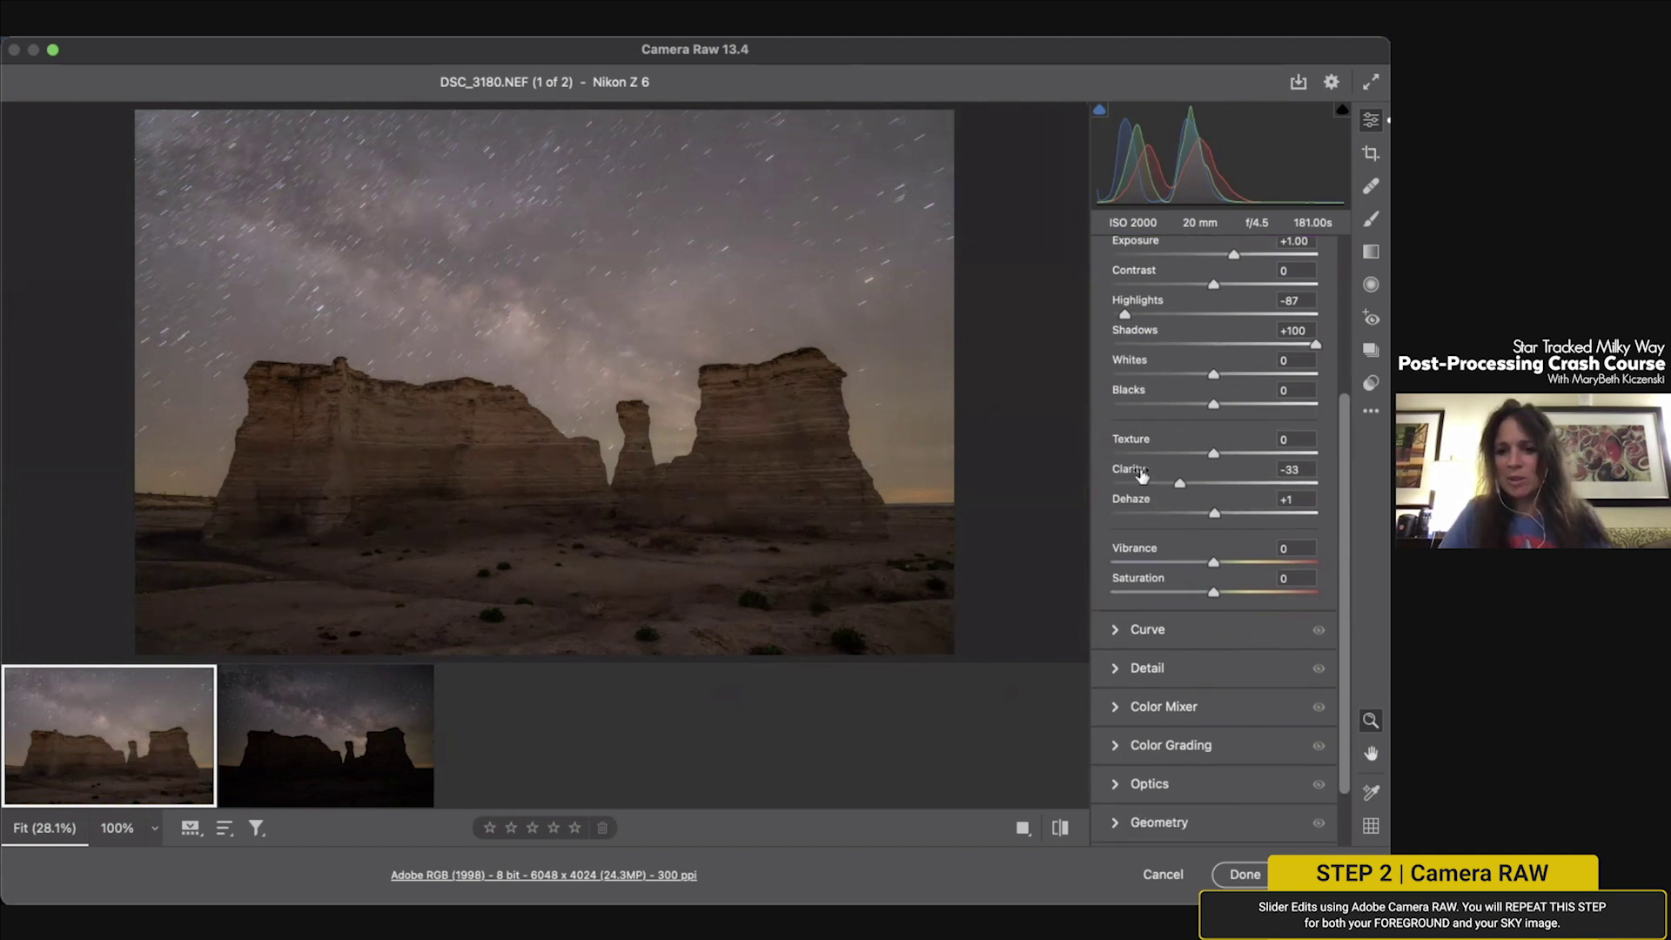
pyautogui.scroll(-2, 1127, 575)
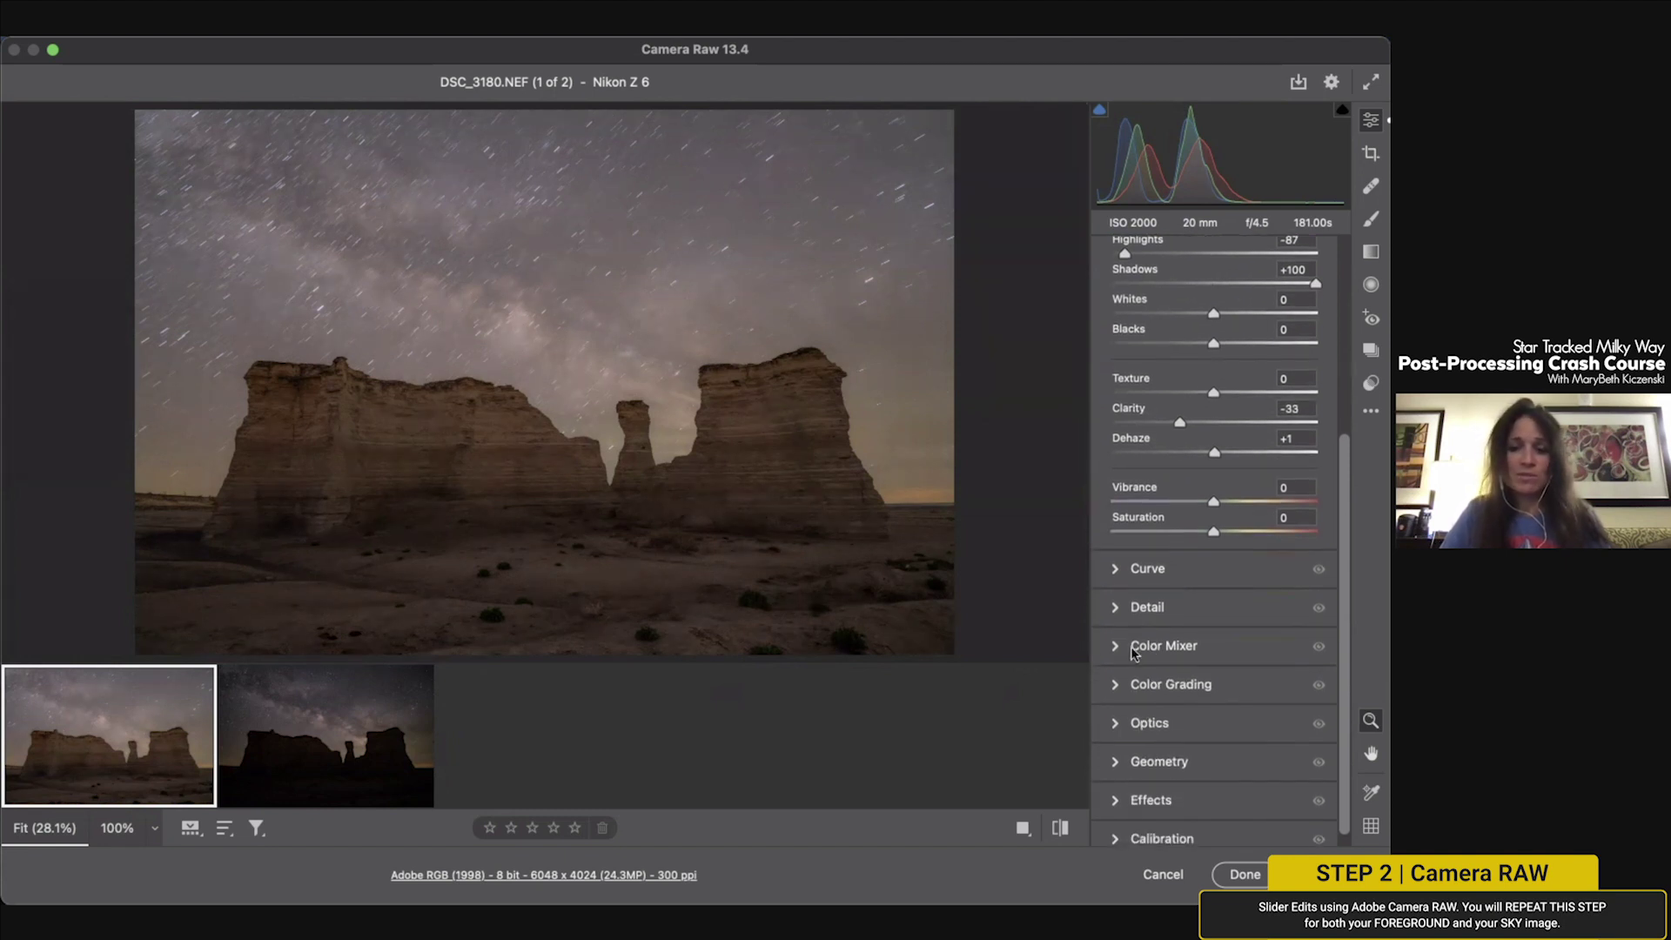
pyautogui.click(1117, 608)
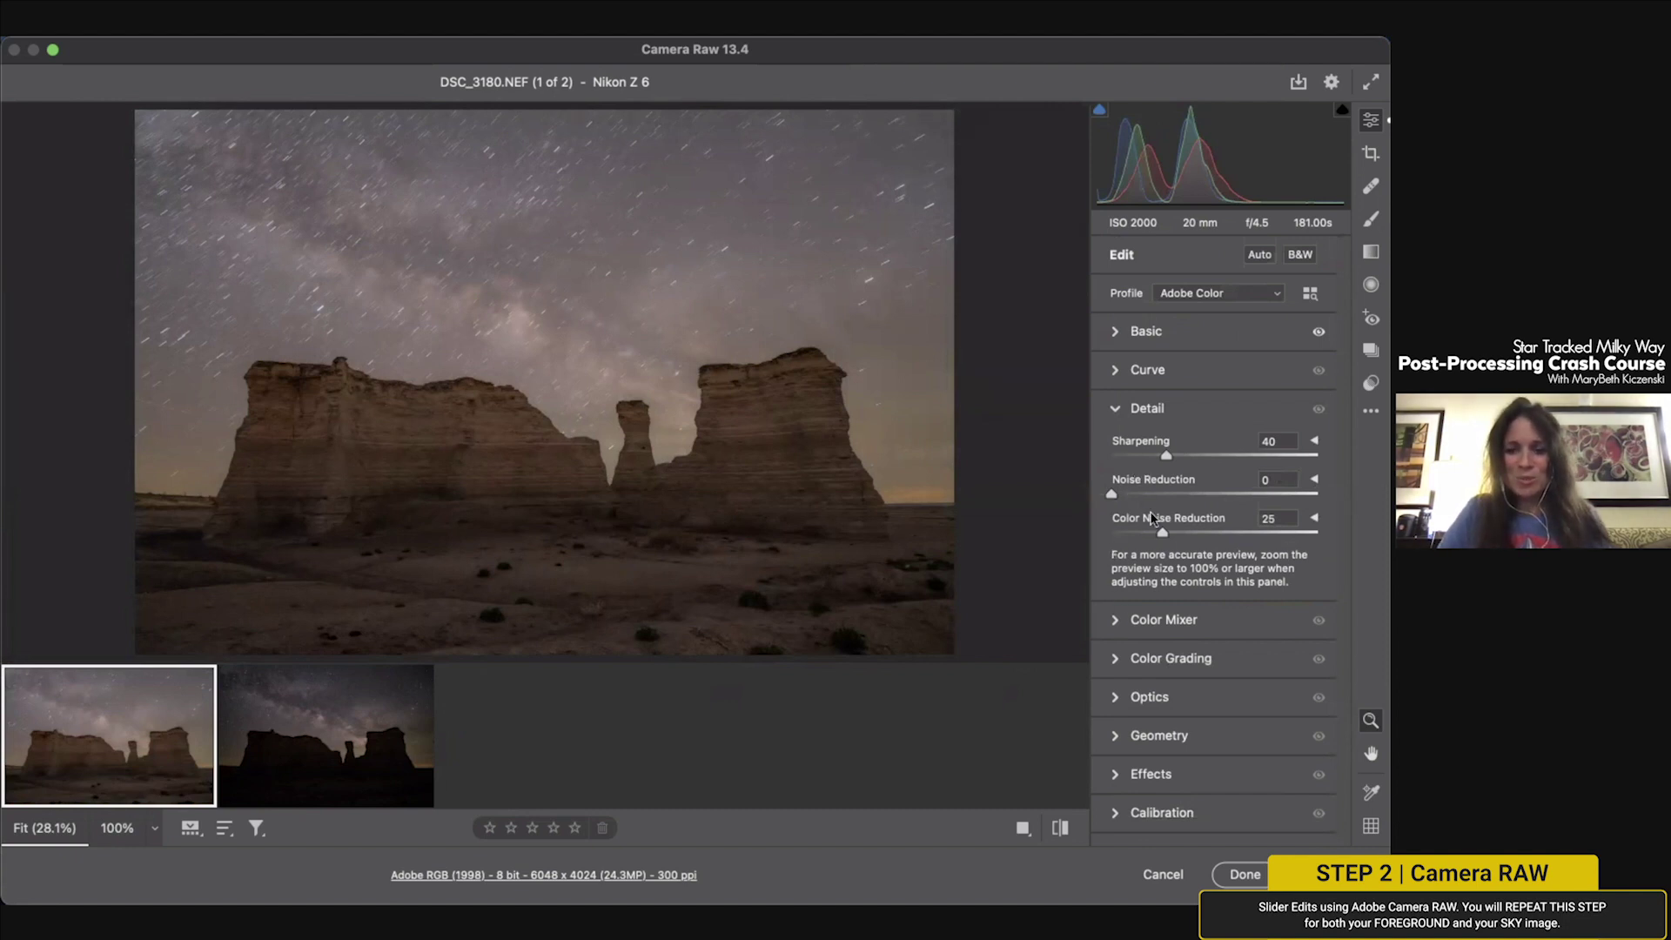
pyautogui.moveTo(1111, 494); pyautogui.dragTo(1151, 498)
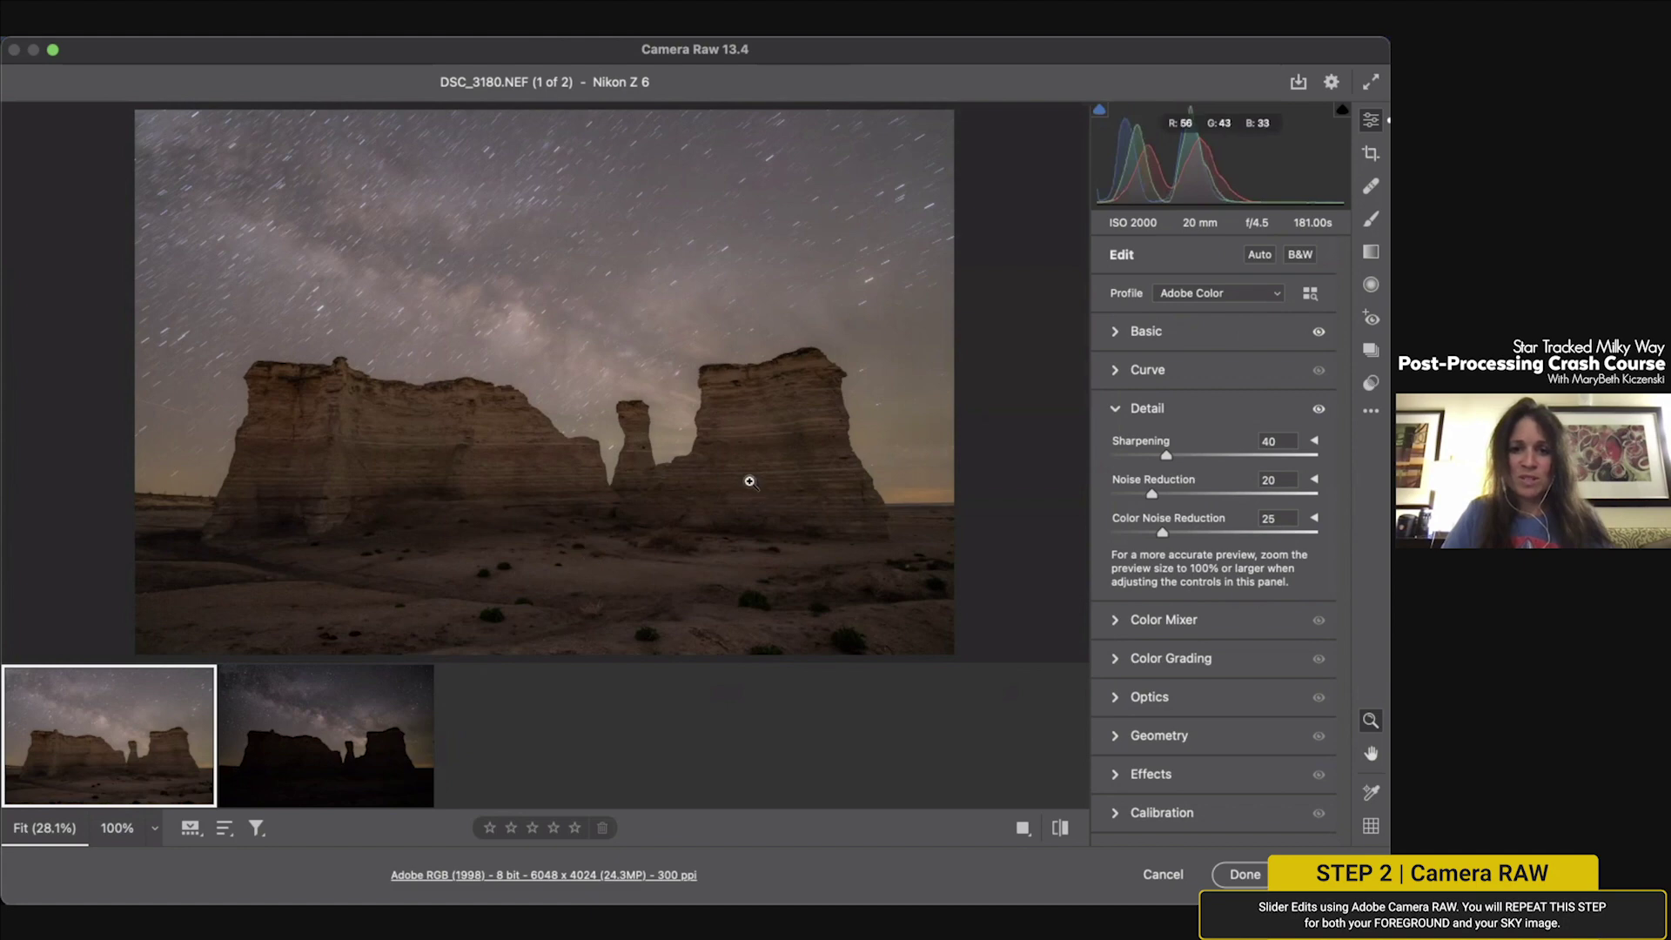
pyautogui.click(741, 409)
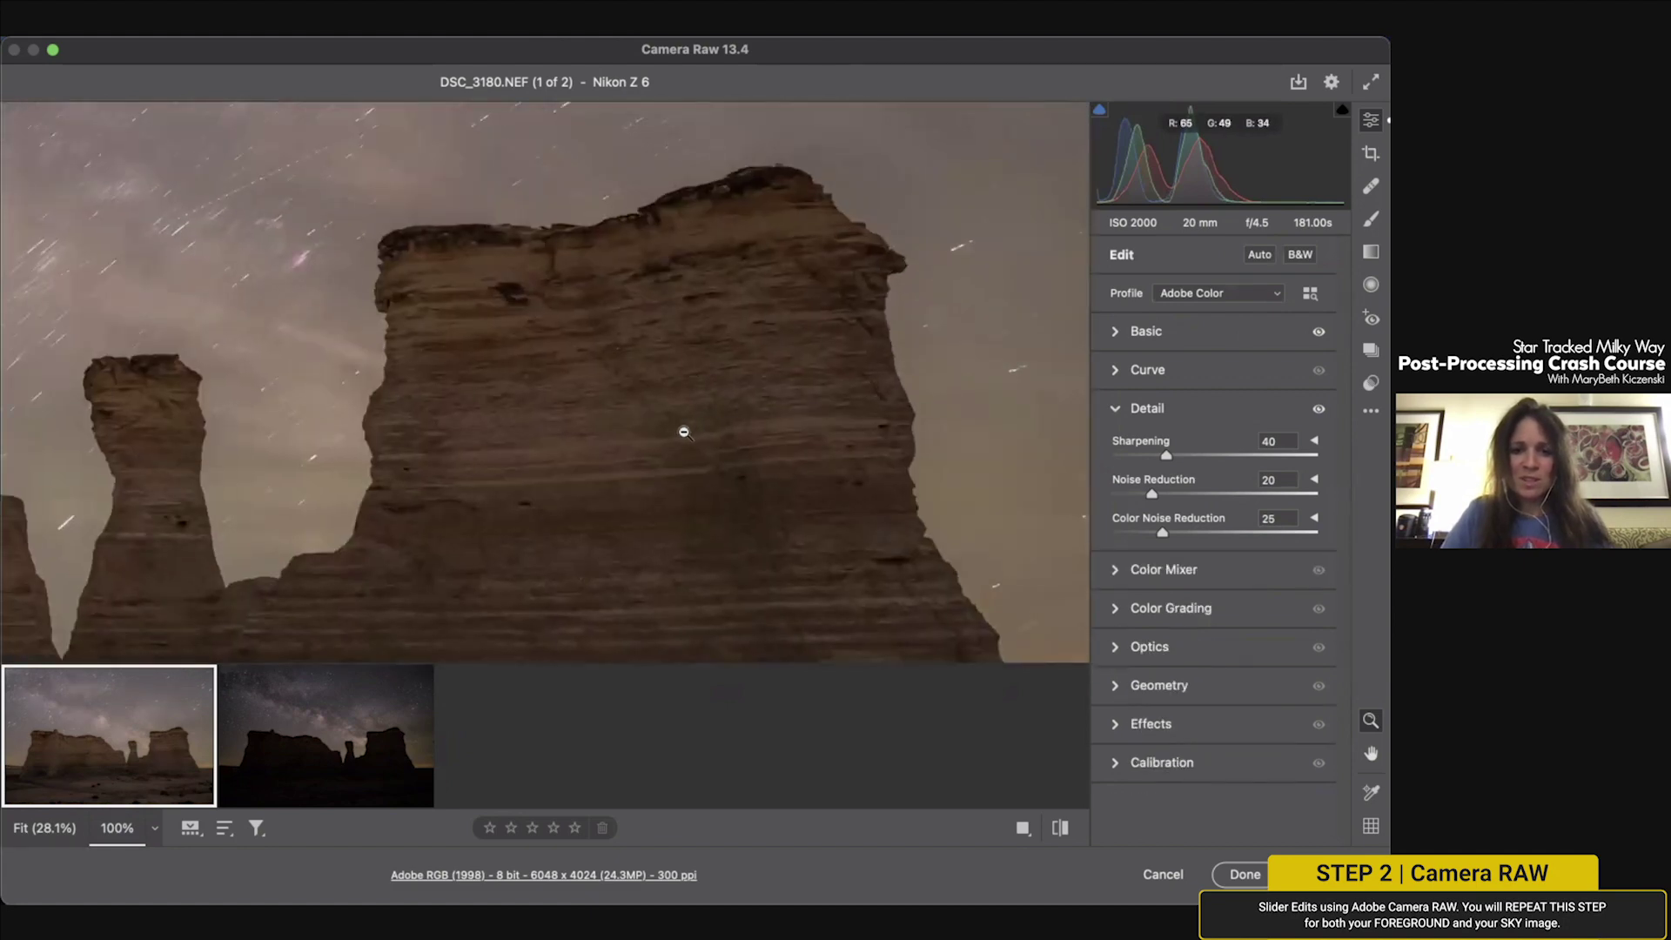
pyautogui.moveTo(418, 381); pyautogui.dragTo(668, 398)
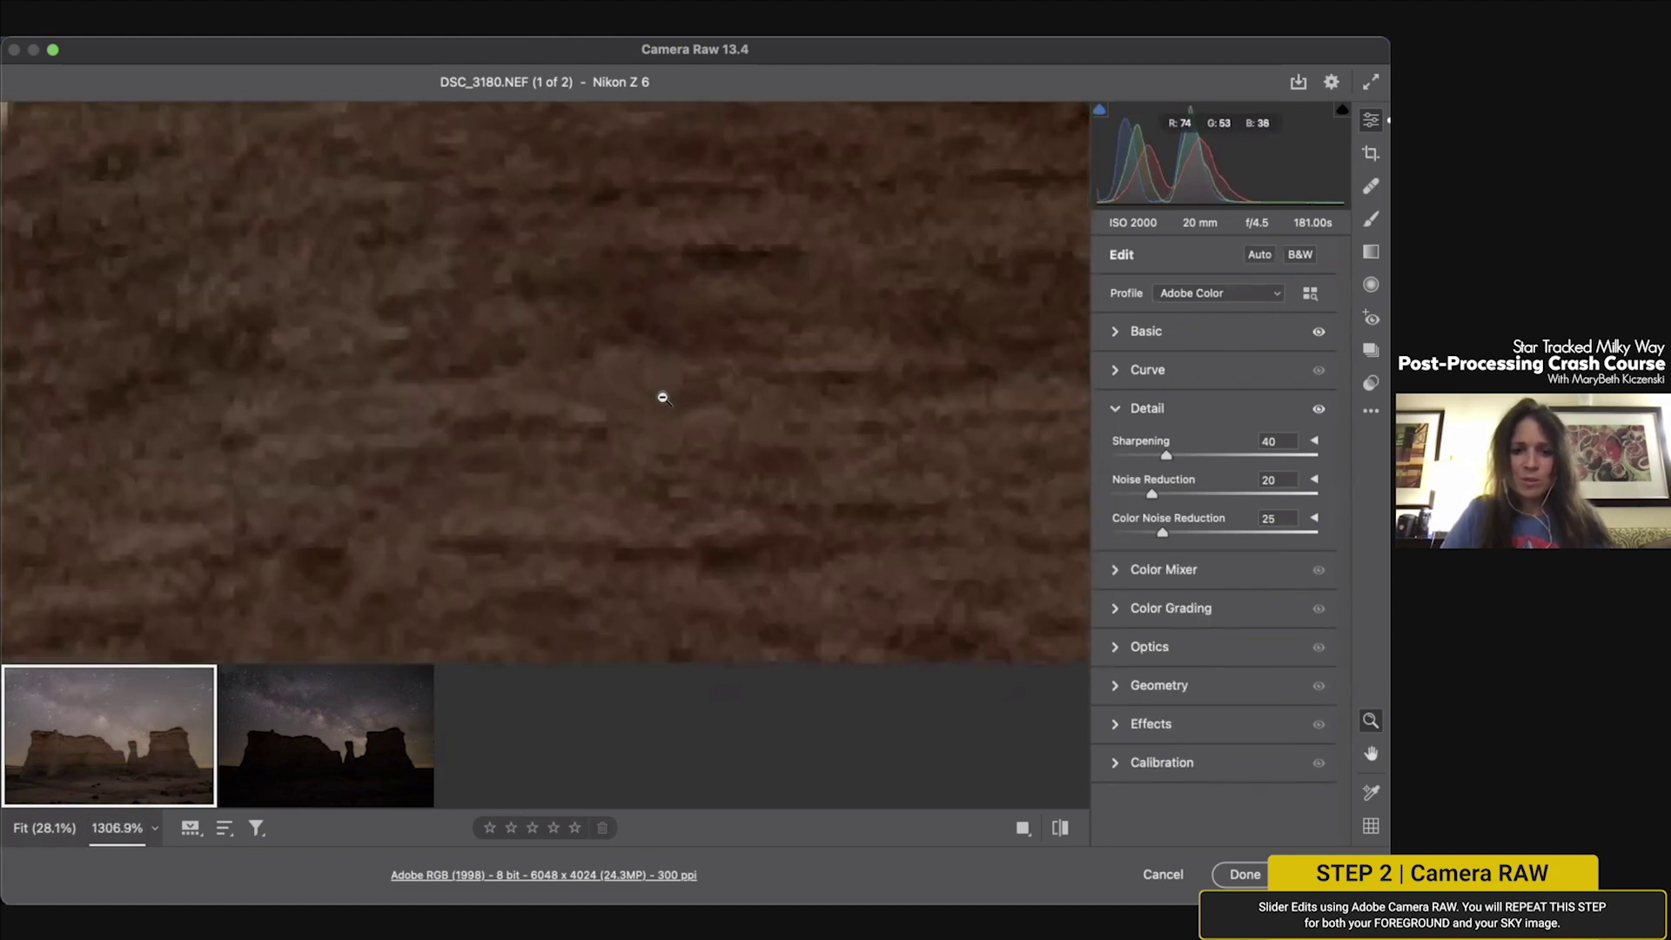
pyautogui.press('super+0')
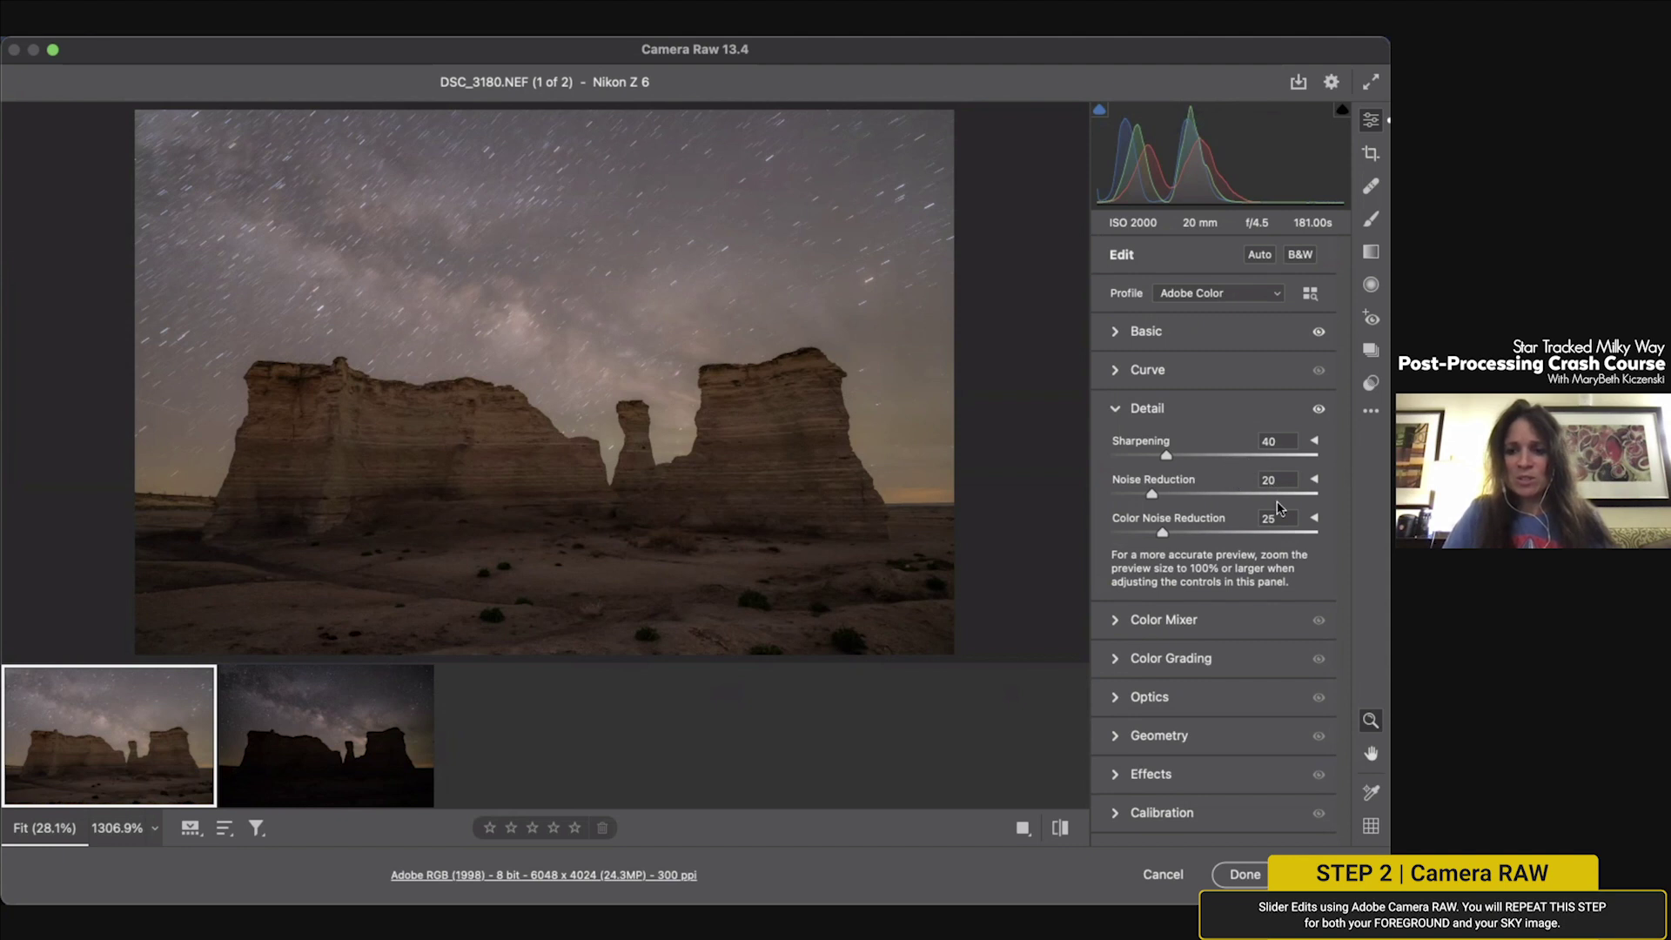
# Step: Set Noise Reduction to 20 on the sky image DSC_3181.NEF and collapse the Detail settings
pyautogui.moveTo(268, 789)
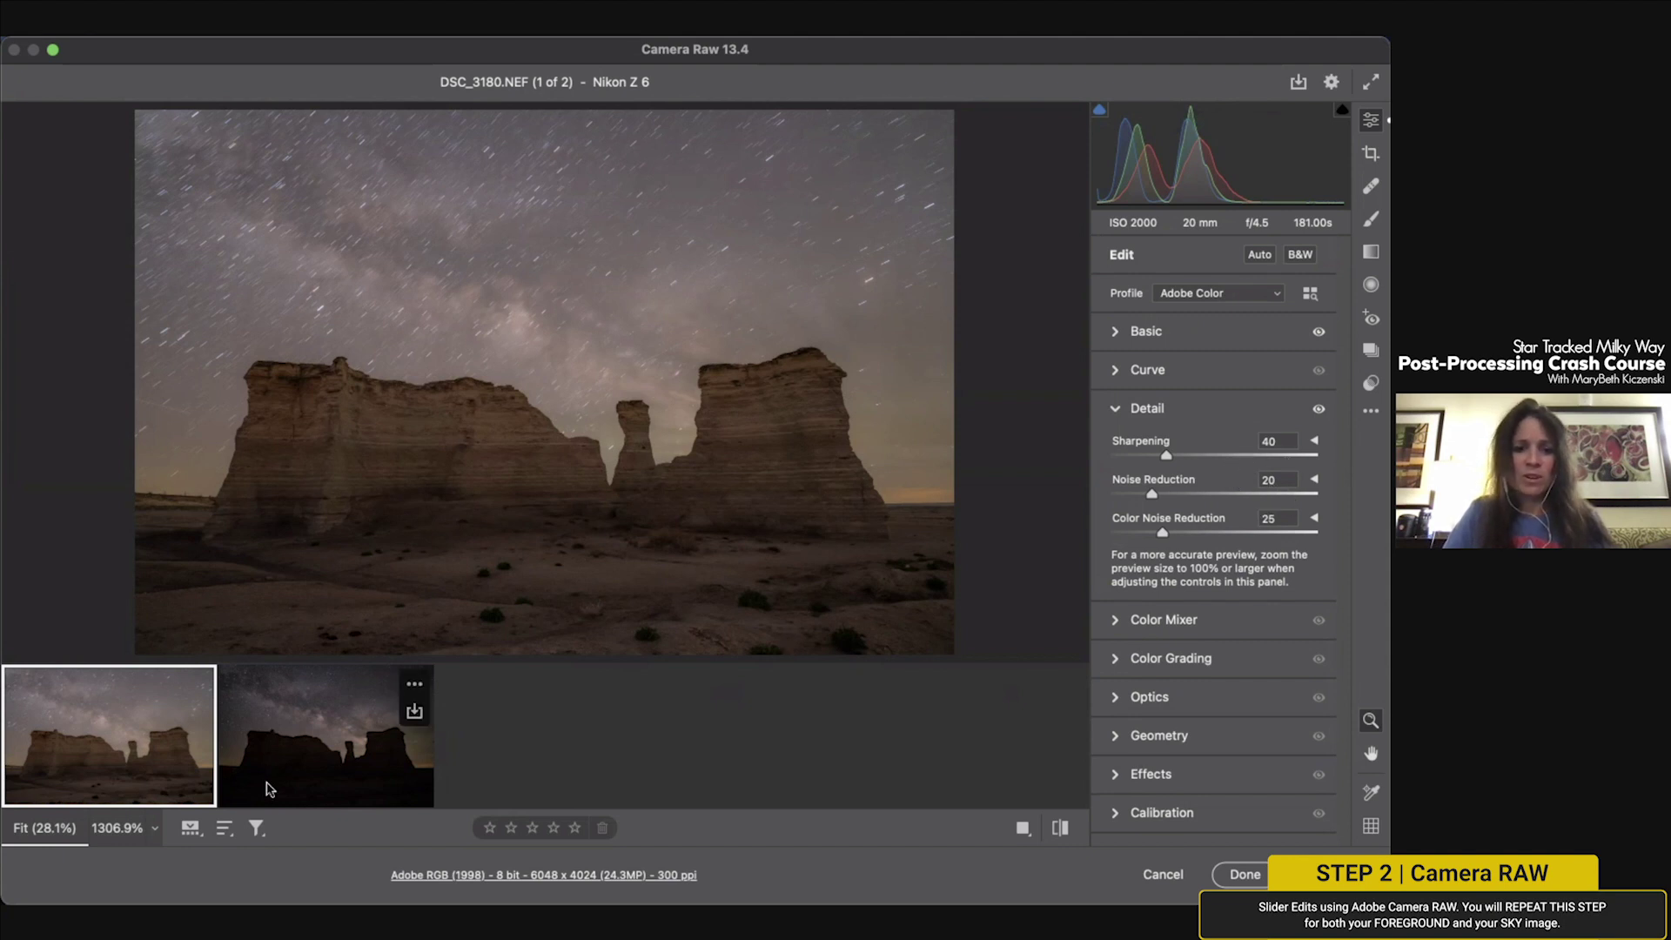
pyautogui.click(293, 724)
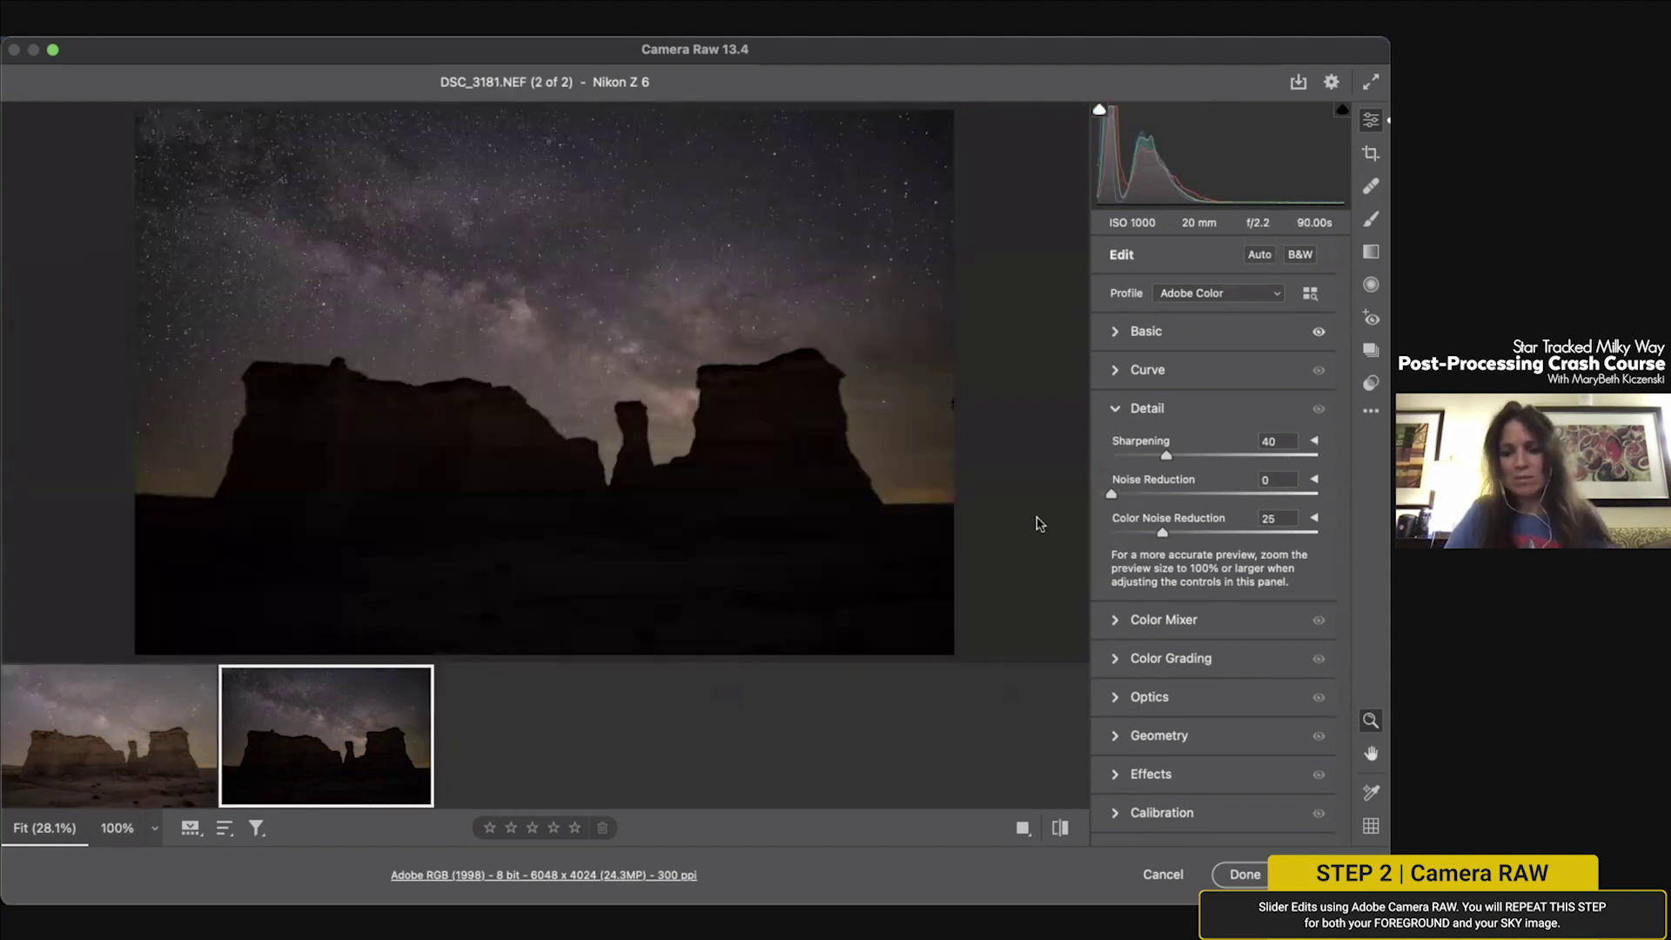
pyautogui.moveTo(1114, 493); pyautogui.dragTo(1152, 495)
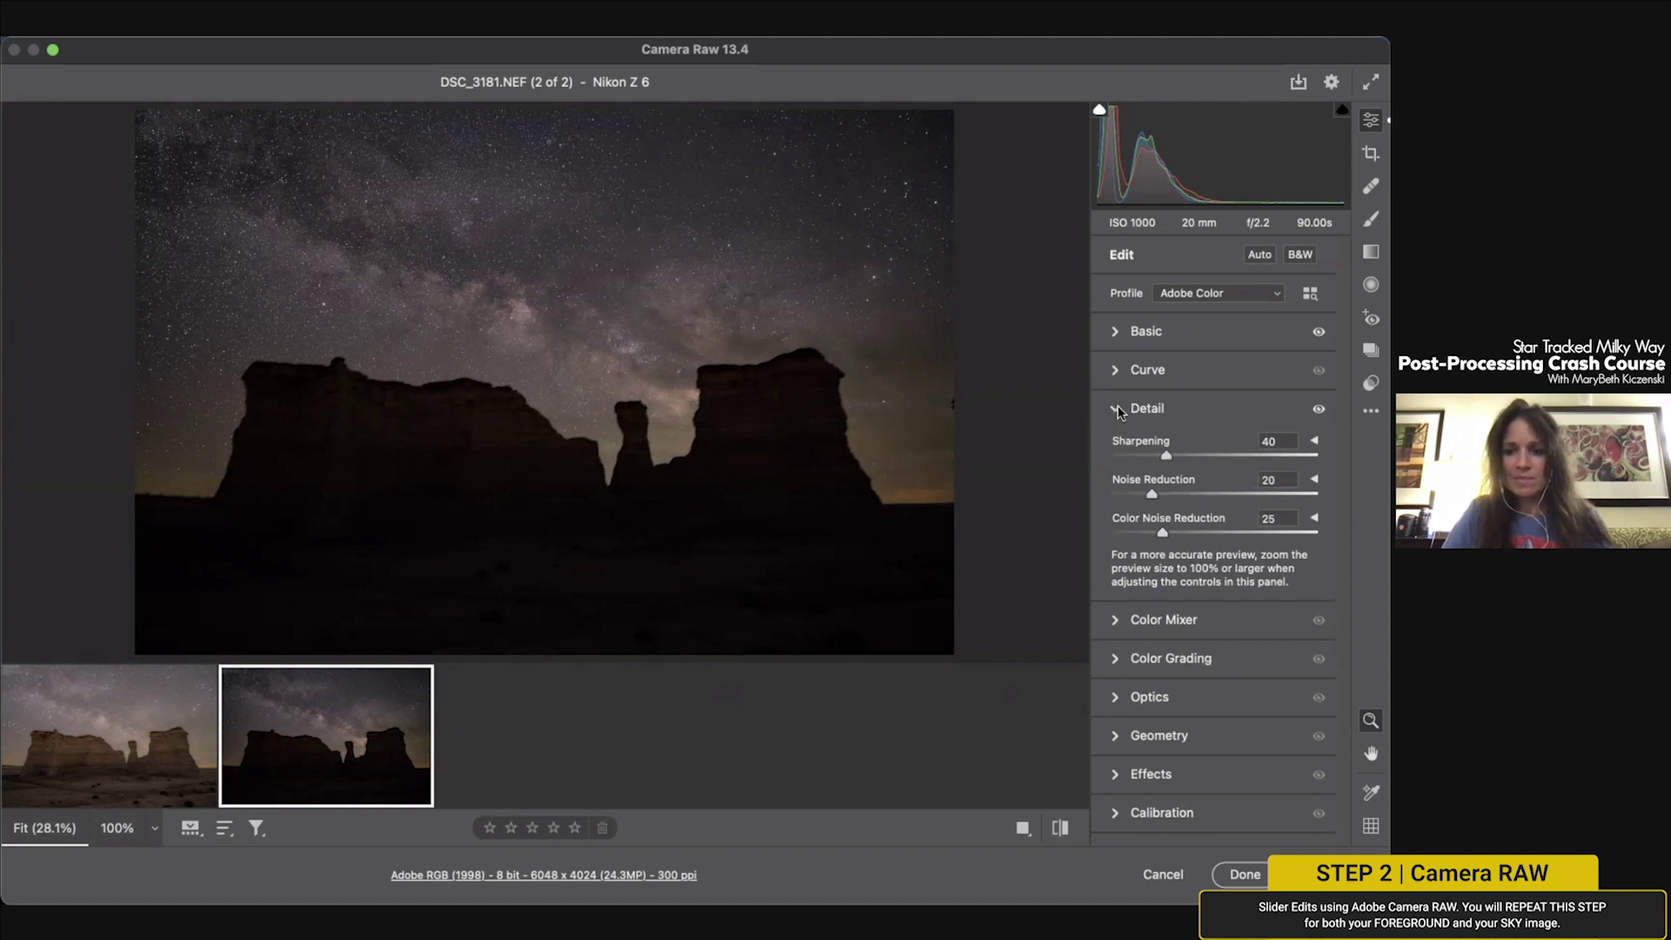
pyautogui.click(1118, 409)
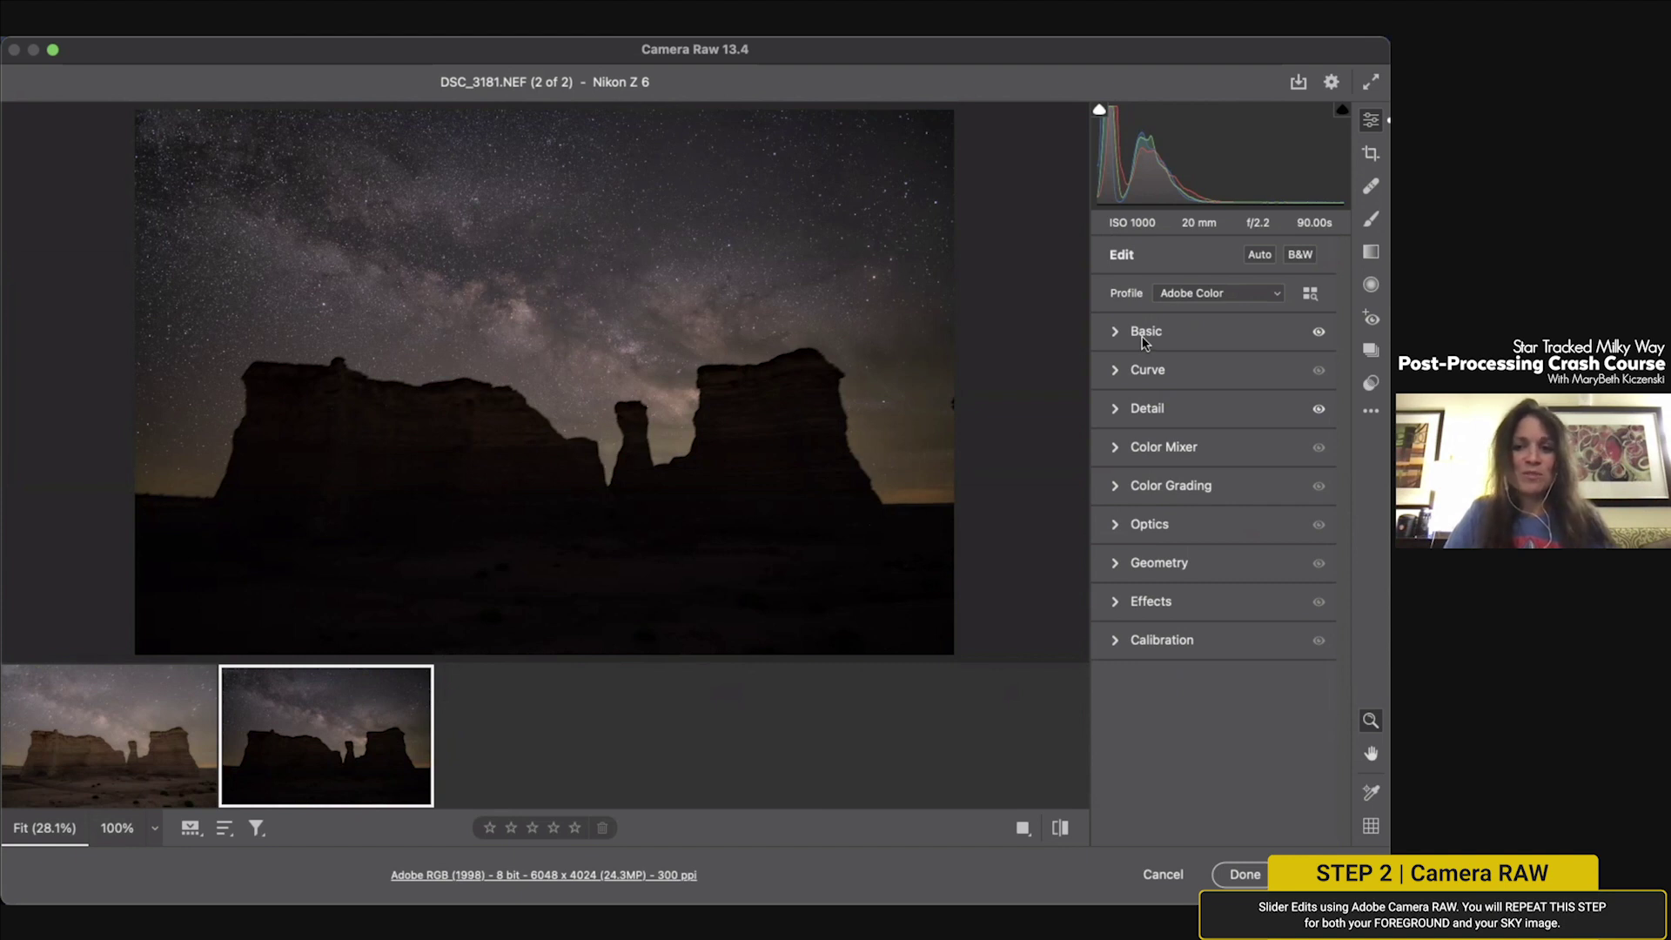
# Step: Examine the stars and Milky Way detail up close in the sky image DSC_3181.NEF
pyautogui.click(1113, 332)
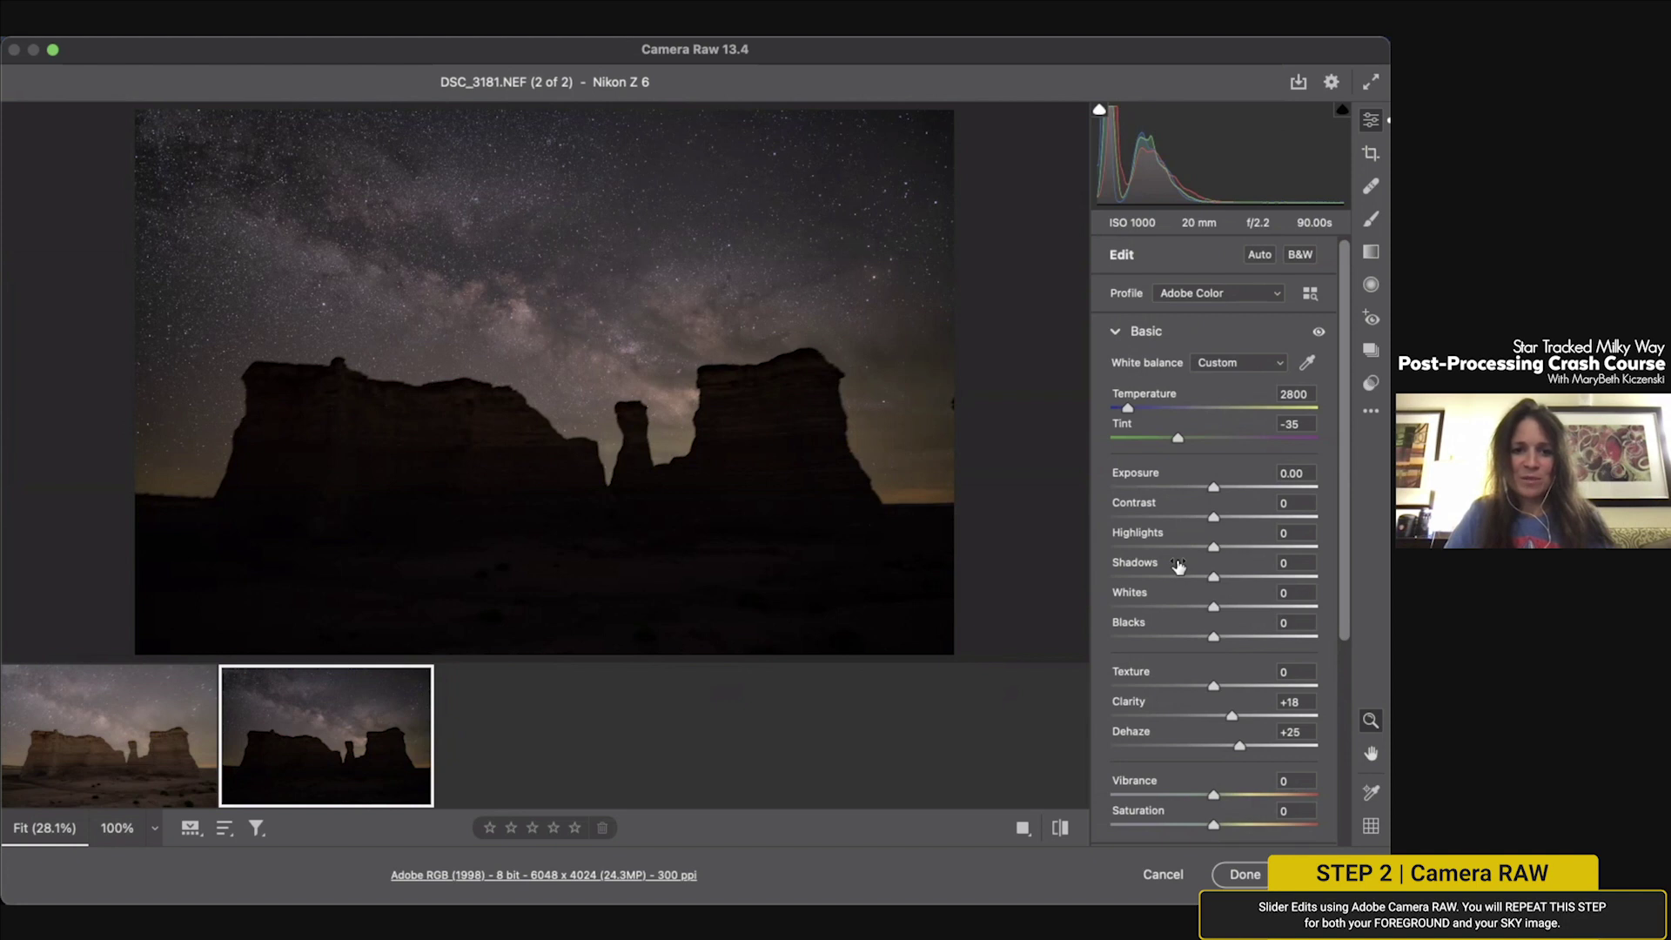
pyautogui.scroll(-2, 1179, 566)
pyautogui.scroll(2, 1179, 566)
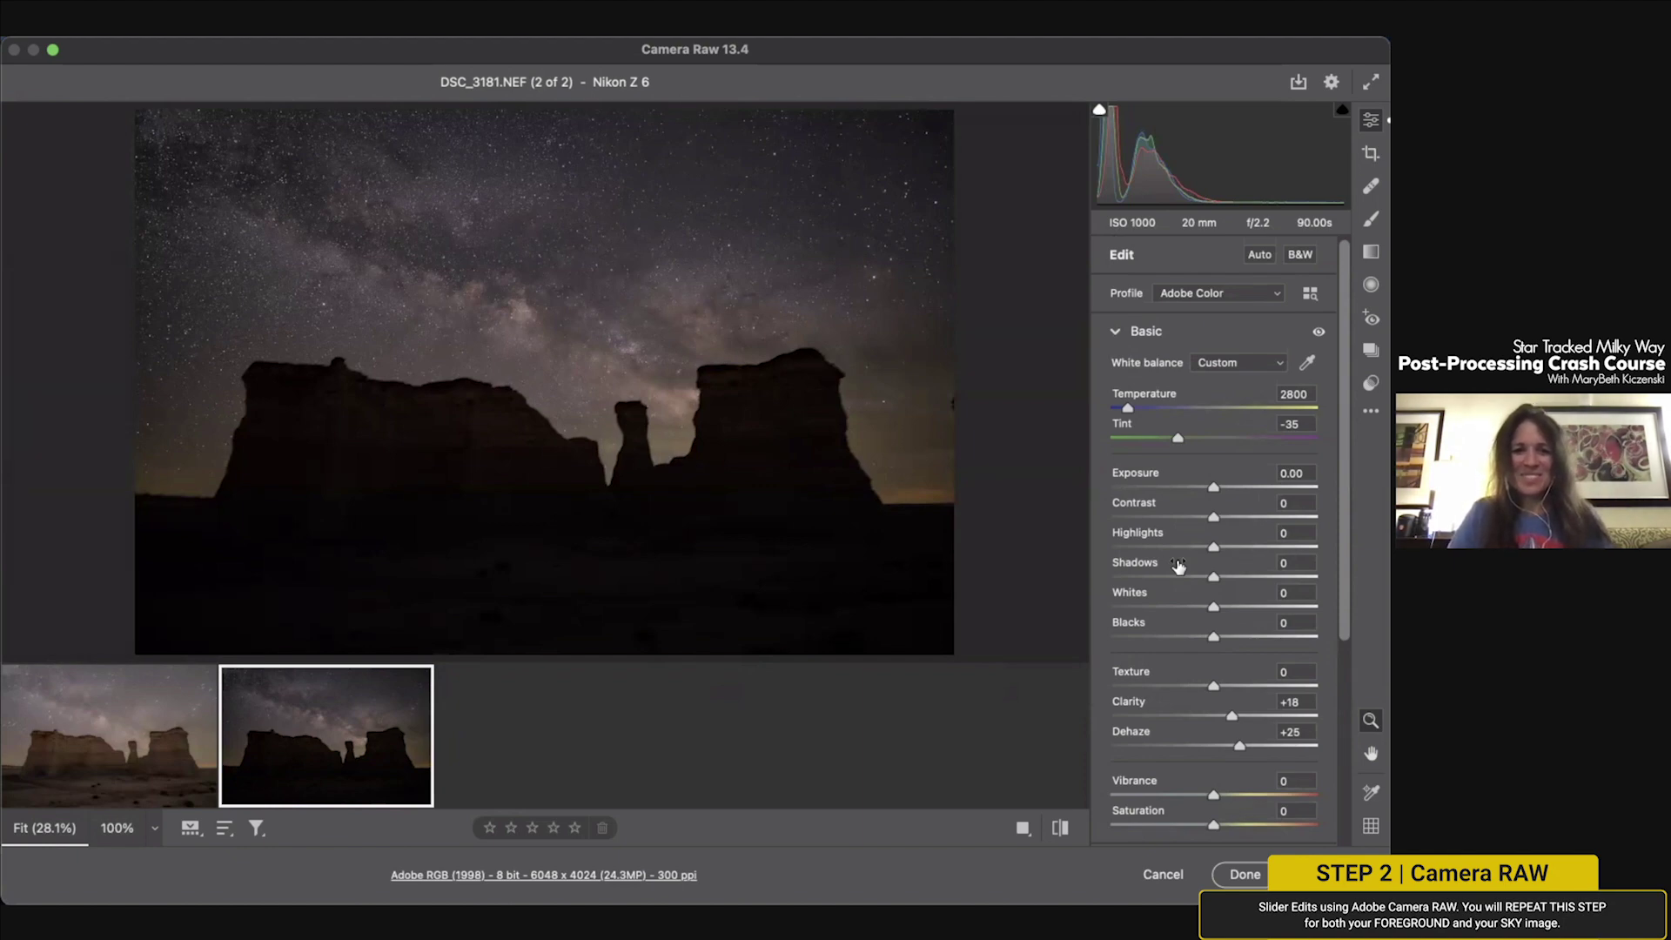
pyautogui.click(605, 299)
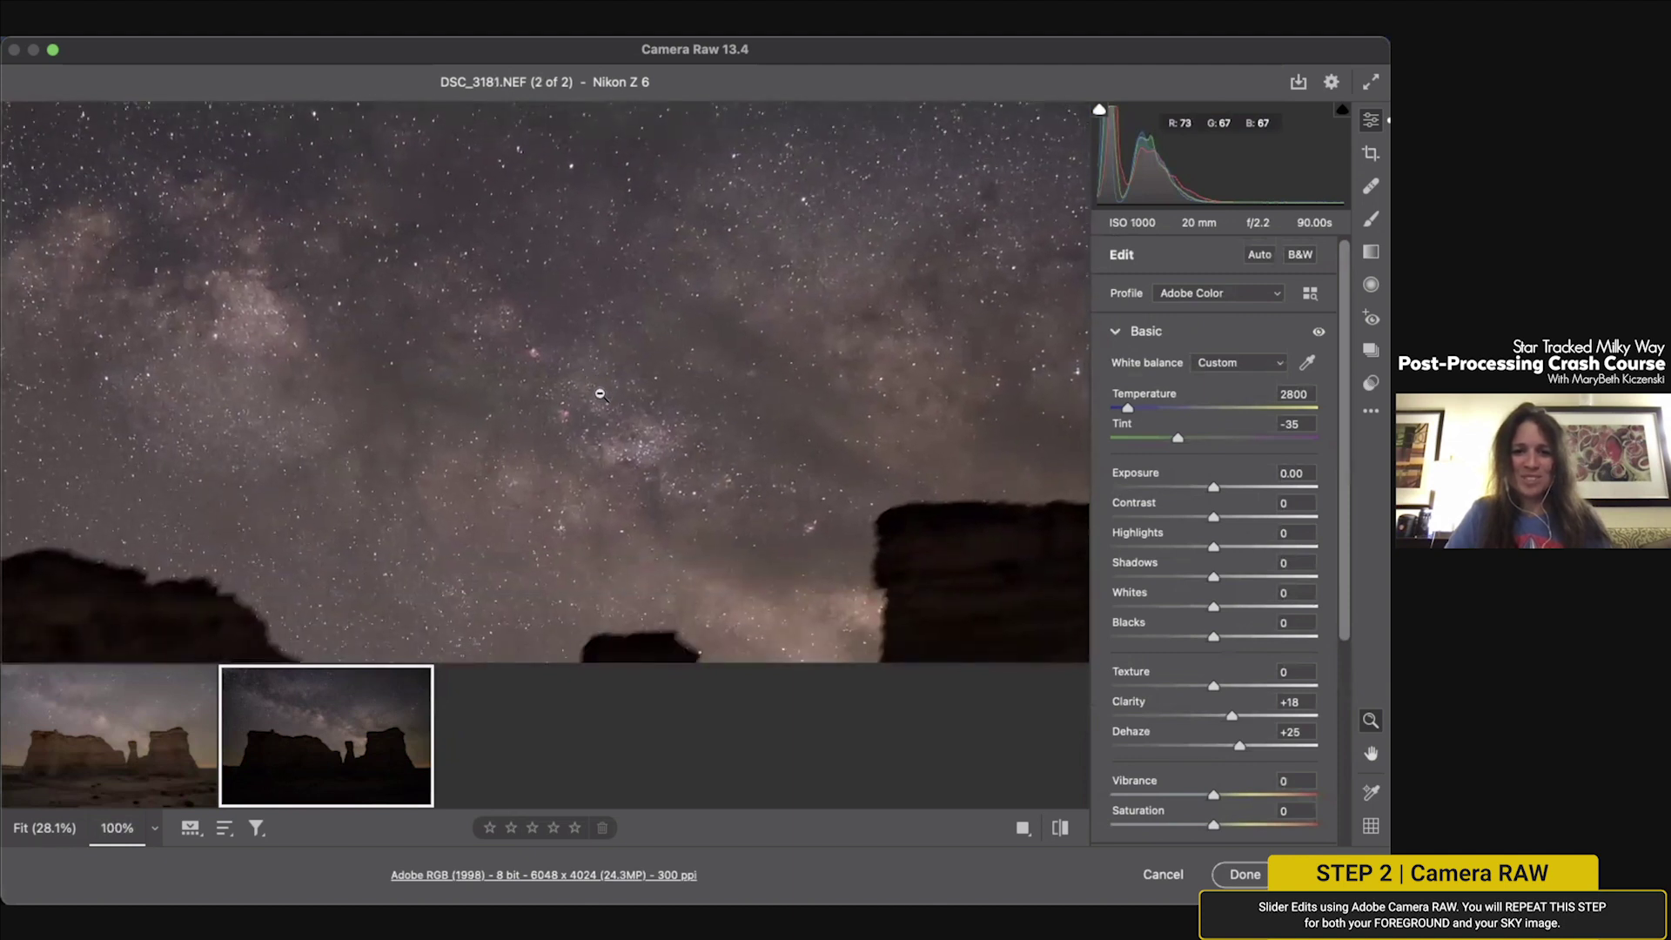
pyautogui.scroll(3, 600, 393)
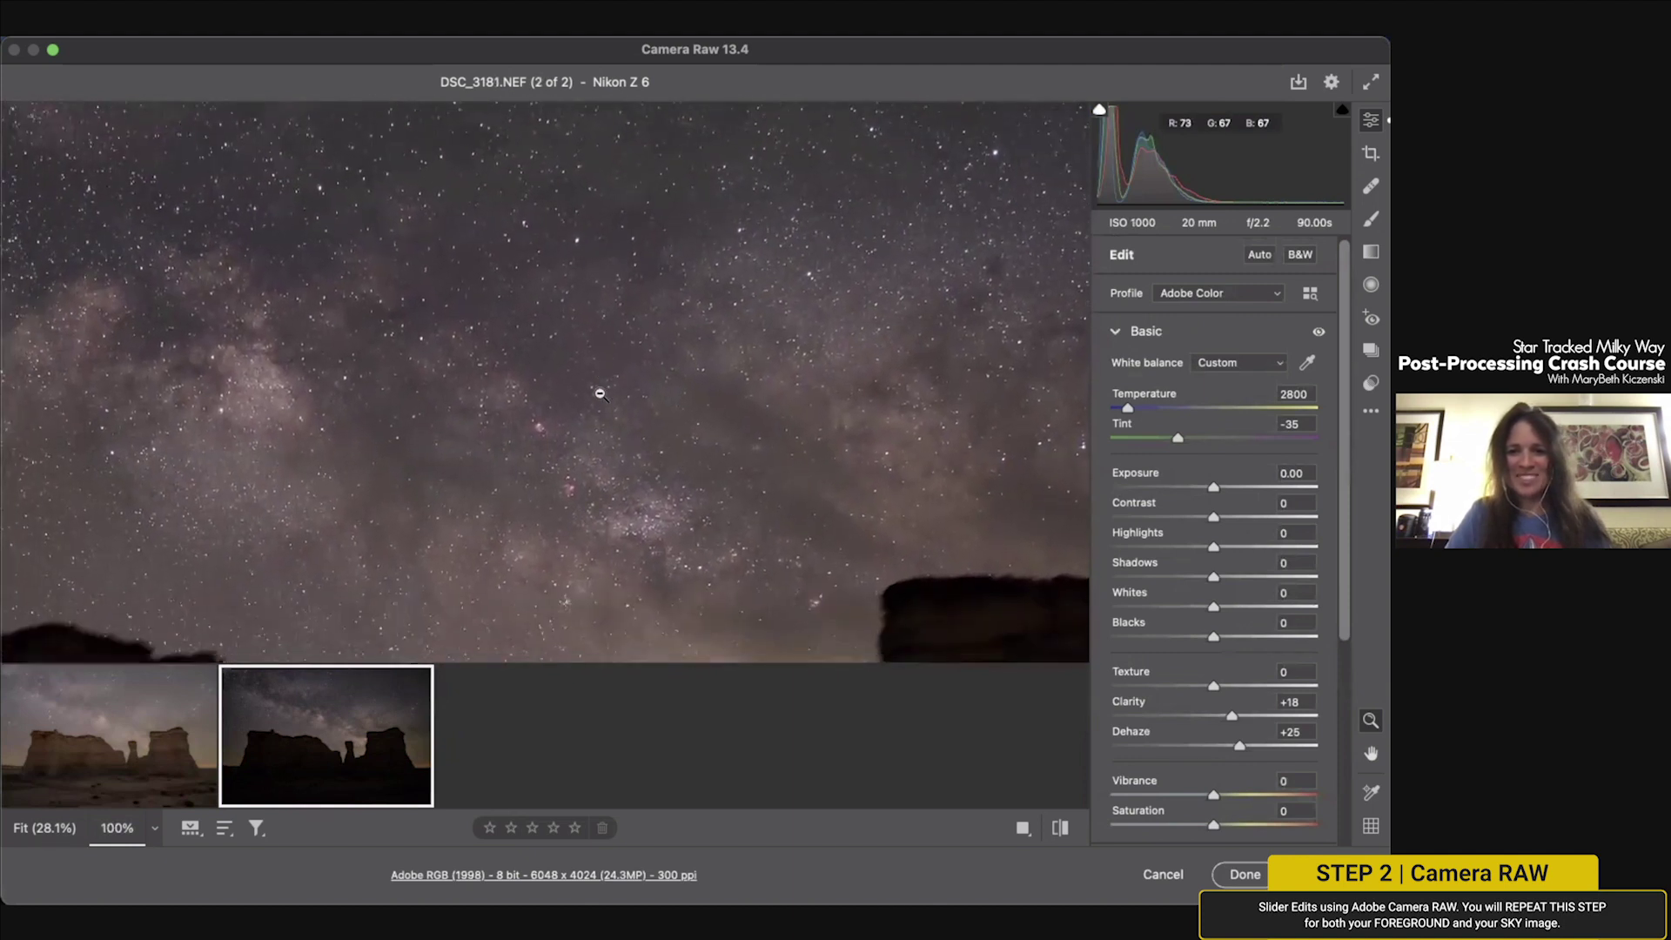
pyautogui.scroll(-2, 600, 393)
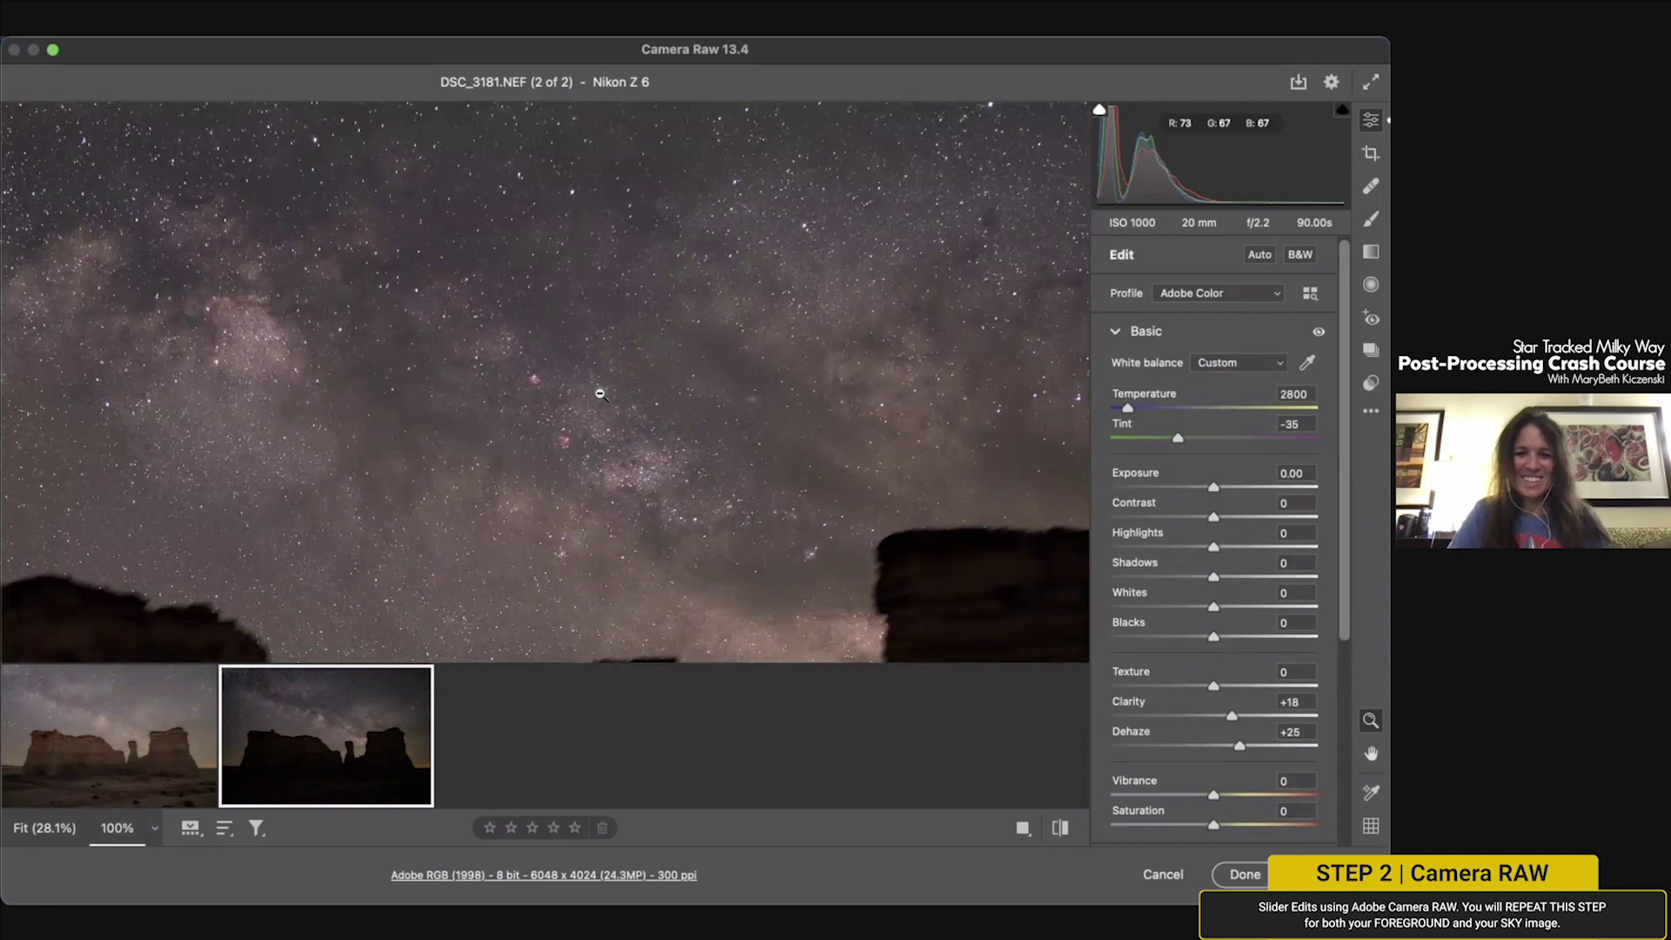
pyautogui.scroll(-3, 599, 394)
pyautogui.scroll(3, 600, 394)
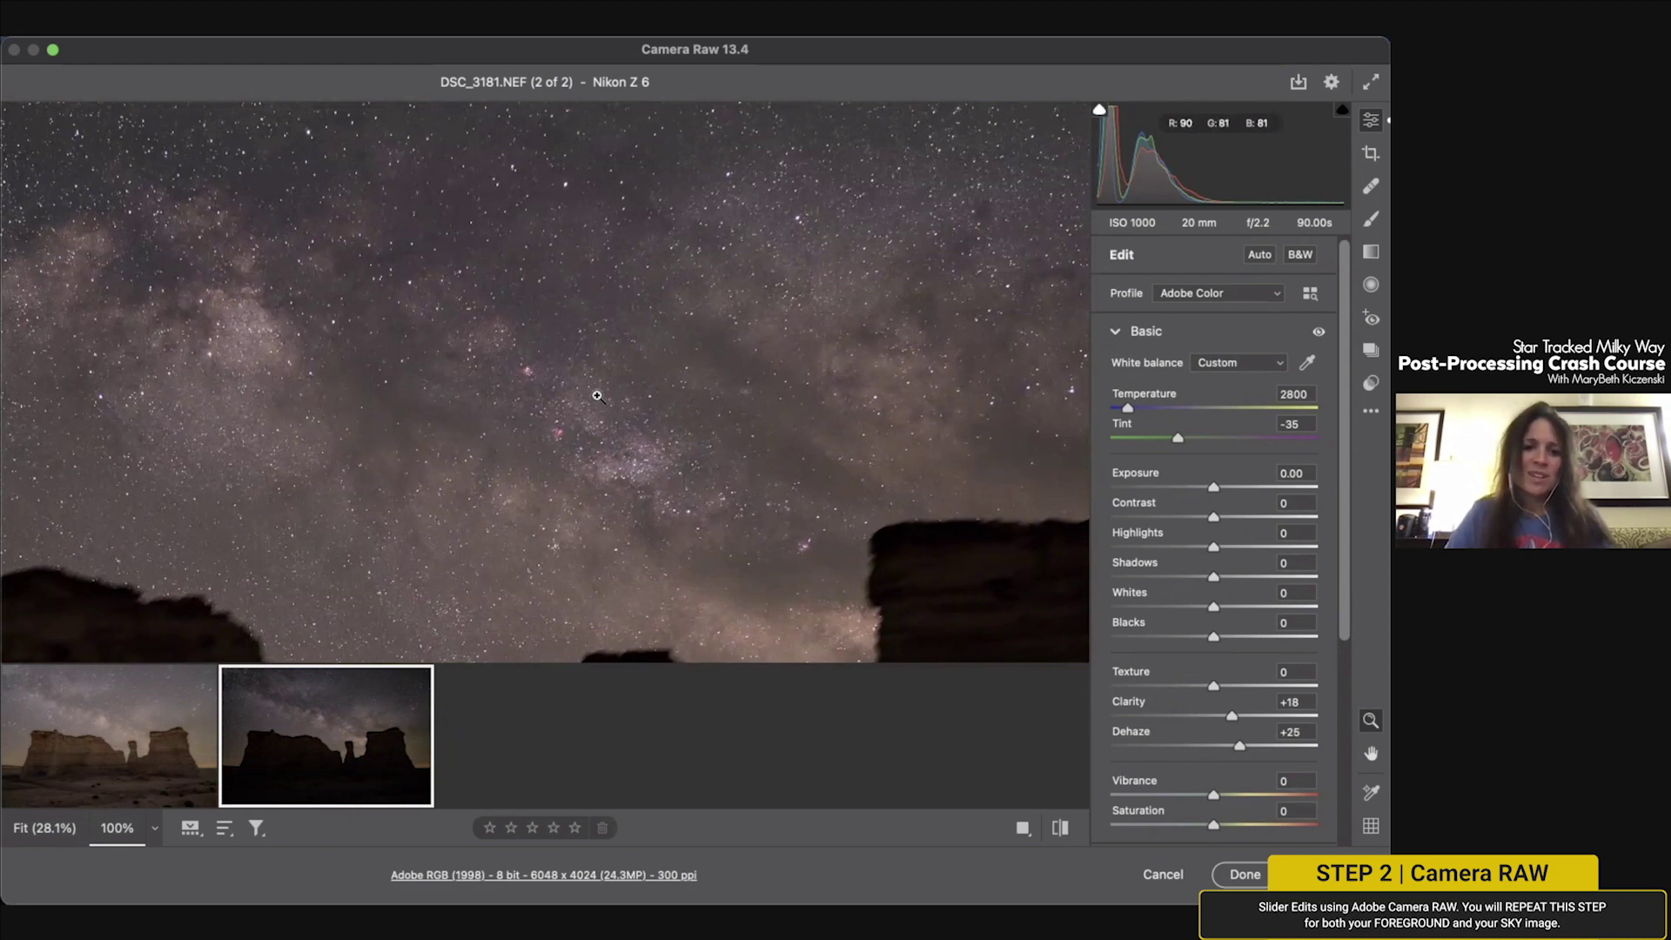
pyautogui.click(597, 396)
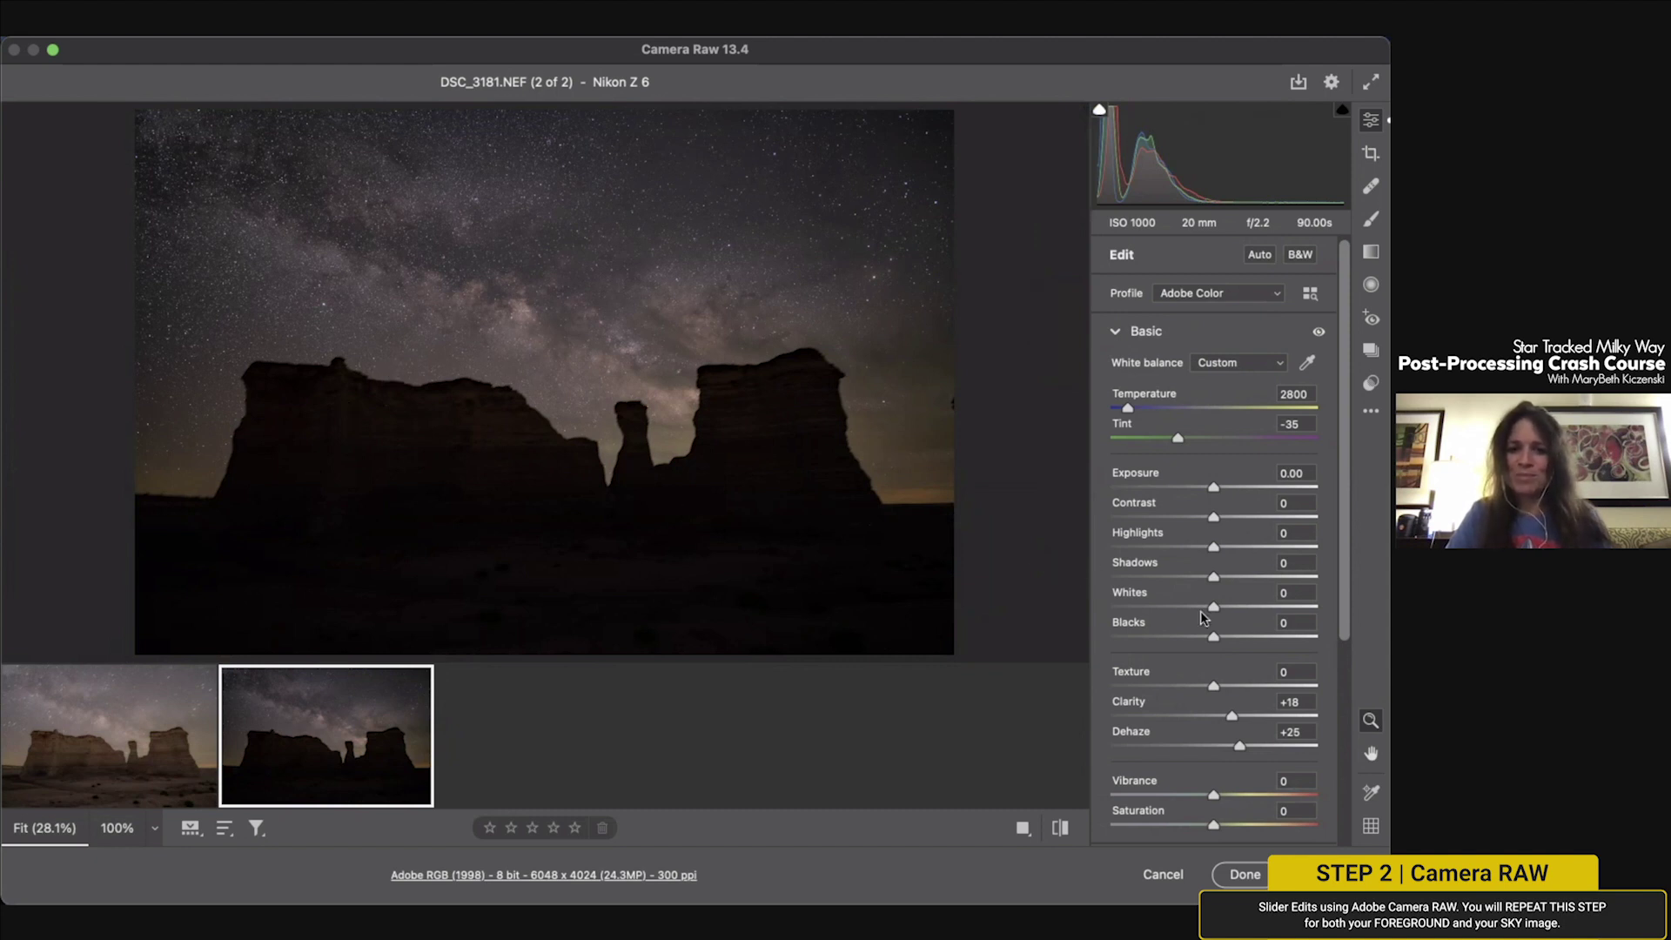
pyautogui.click(601, 290)
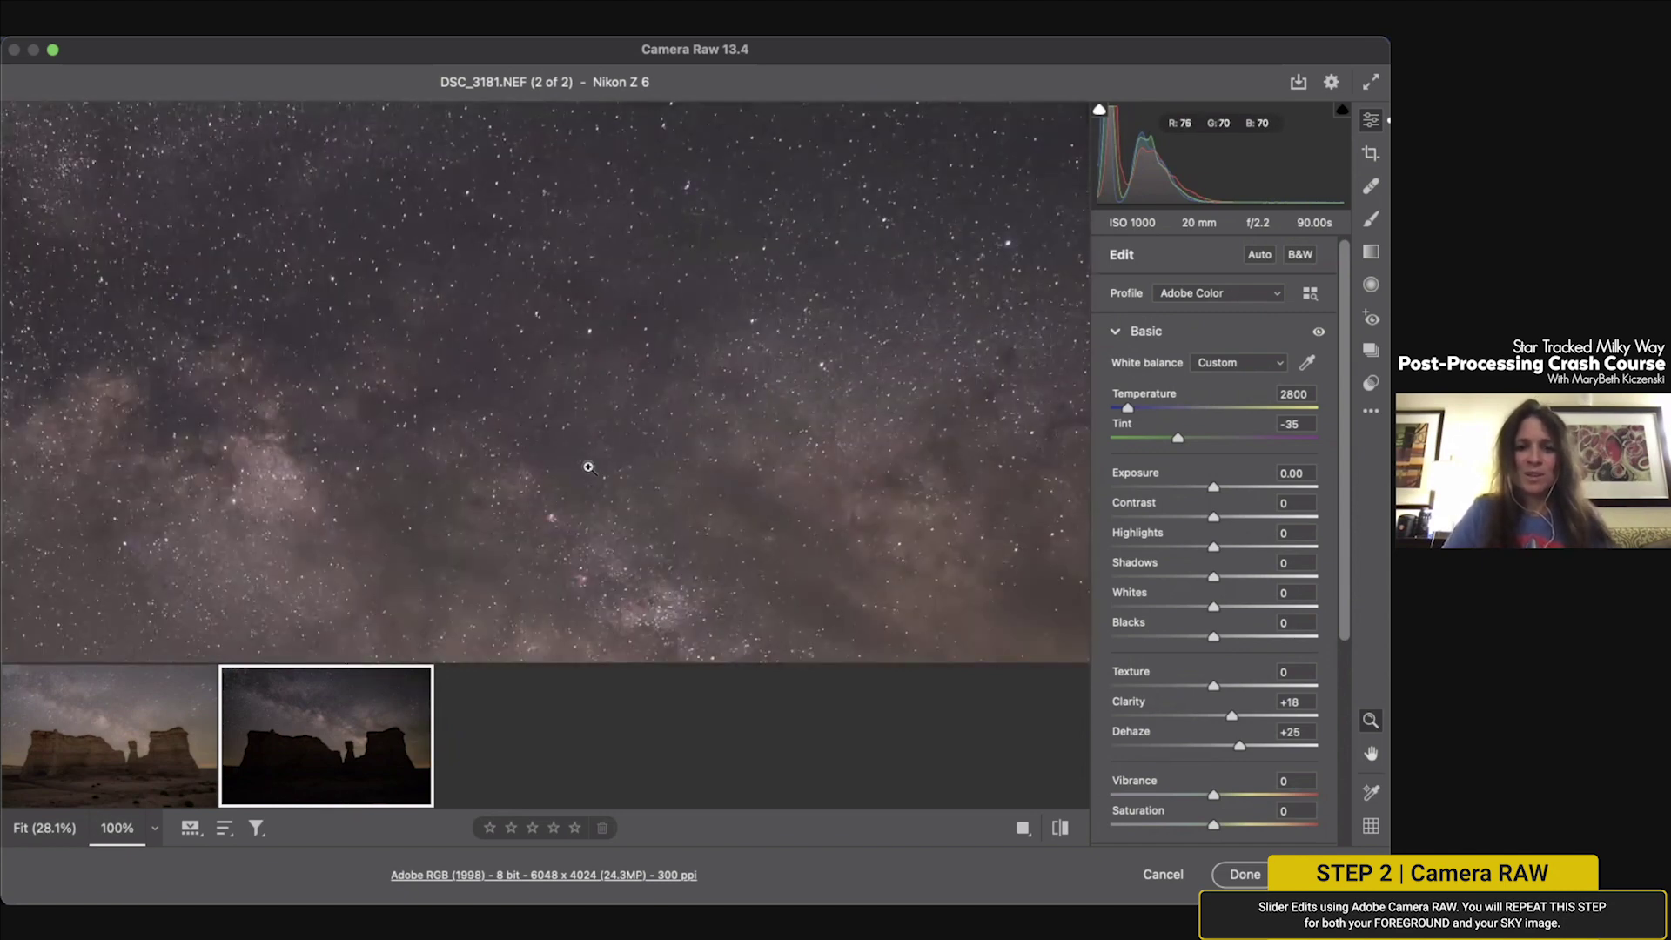
pyautogui.click(589, 468)
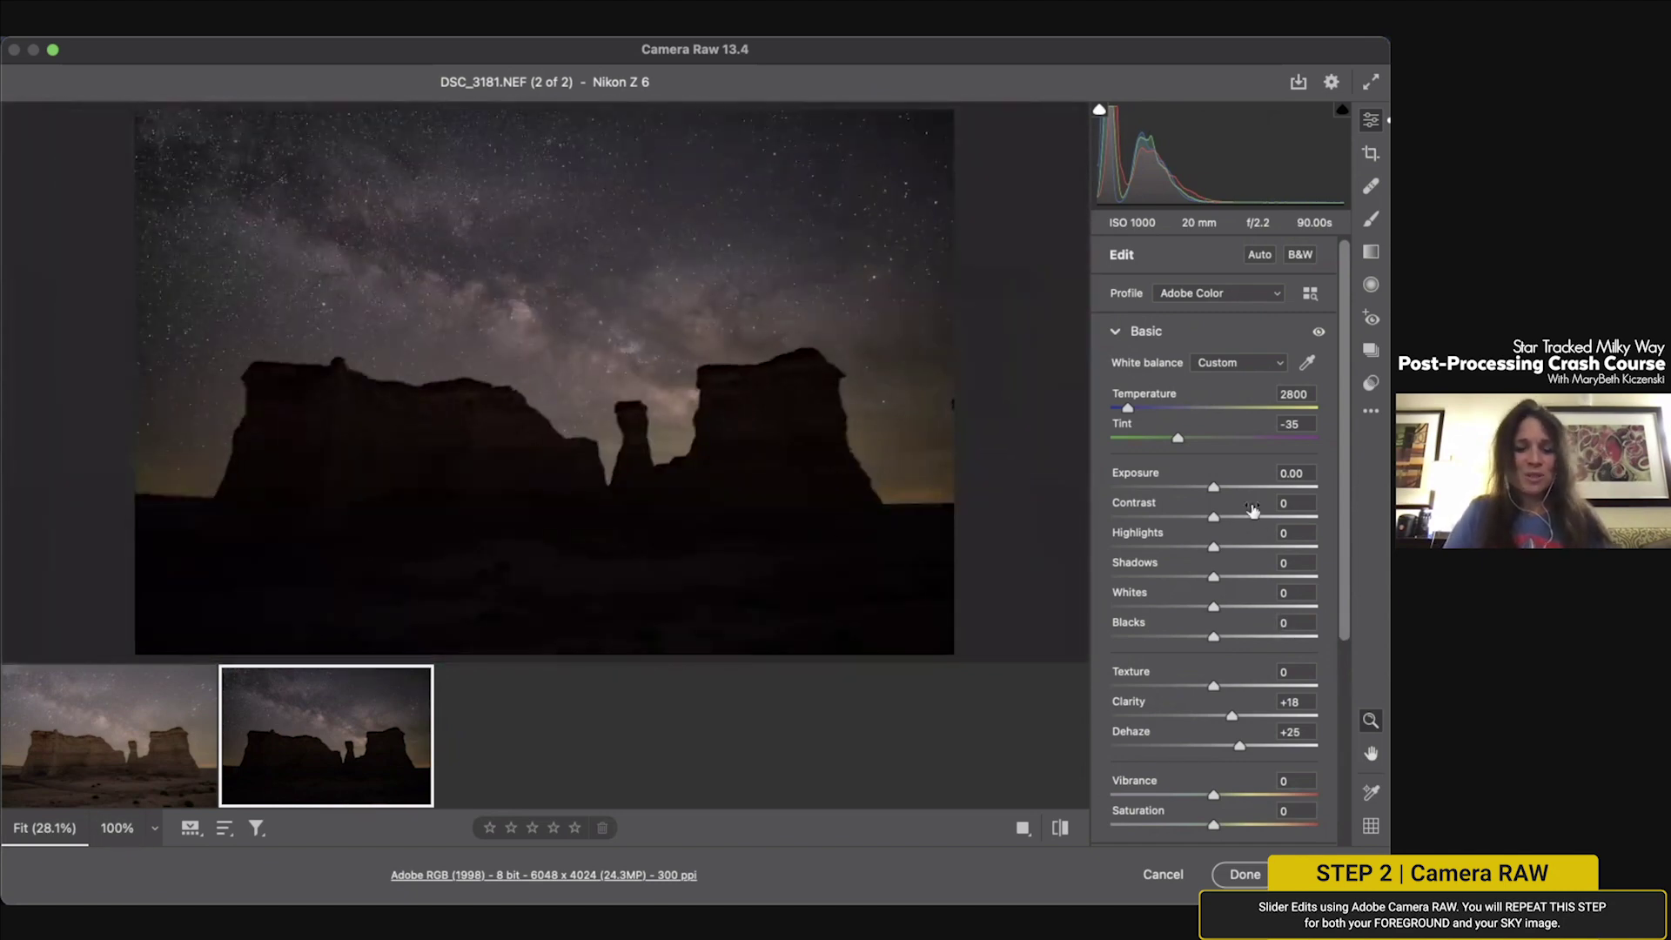
# Step: Set Highlights to -94, Shadows to +100 and Exposure to +0.80 on the sky image DSC_3181.NEF
pyautogui.moveTo(1215, 545); pyautogui.dragTo(1112, 545)
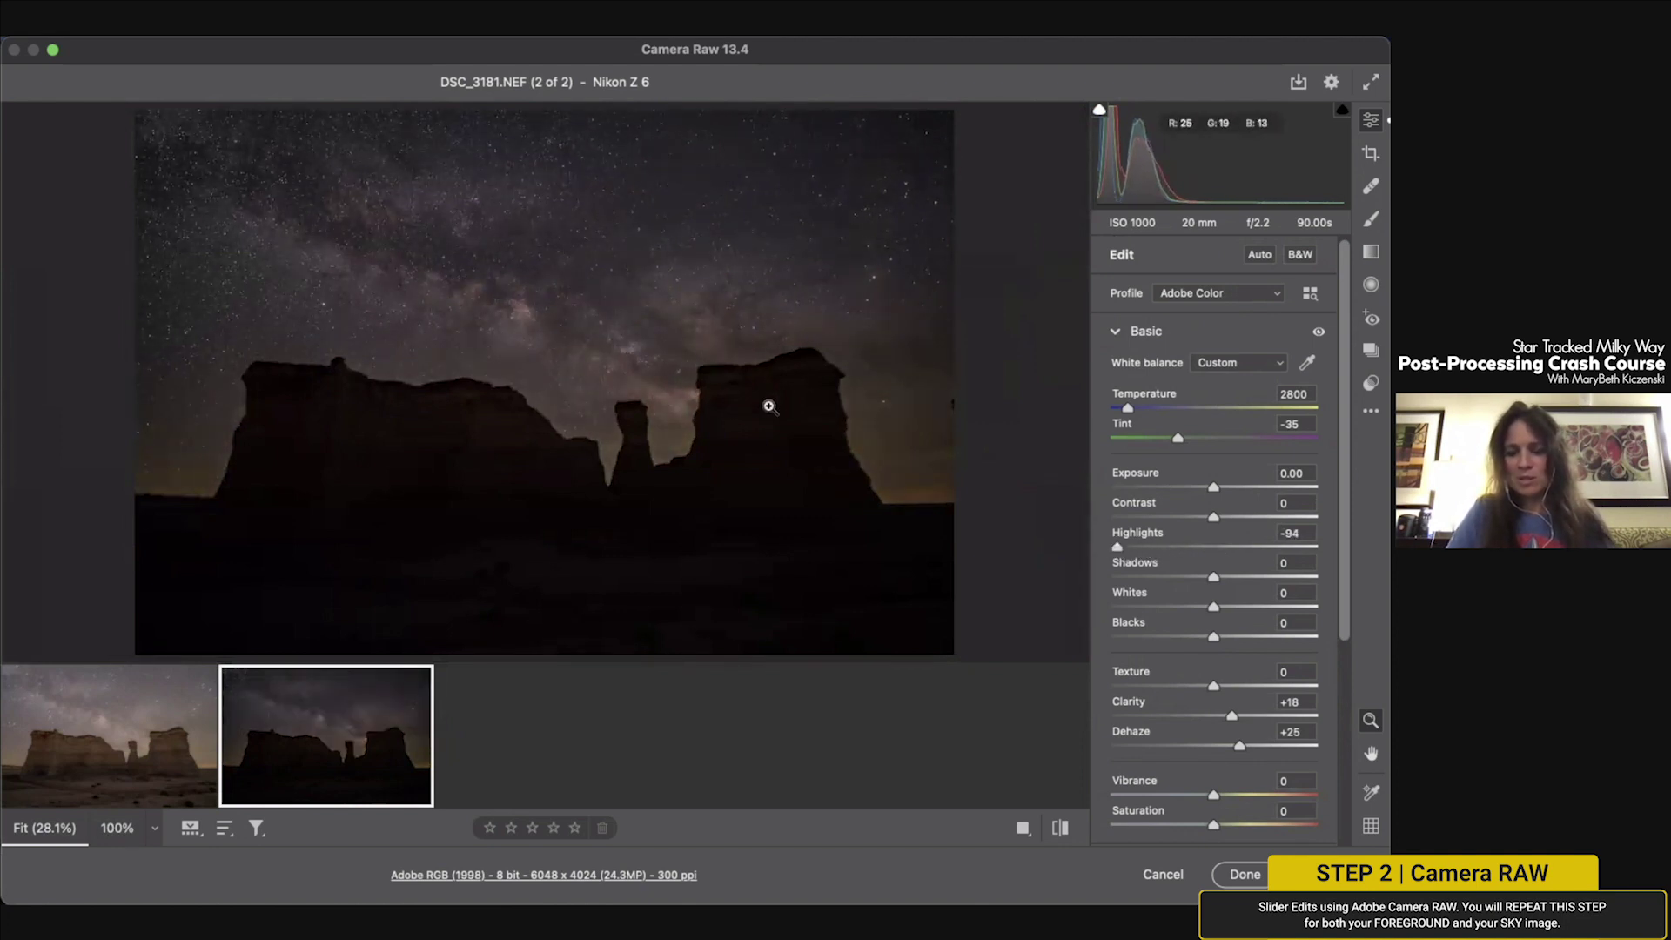
pyautogui.moveTo(1219, 573); pyautogui.dragTo(1350, 586)
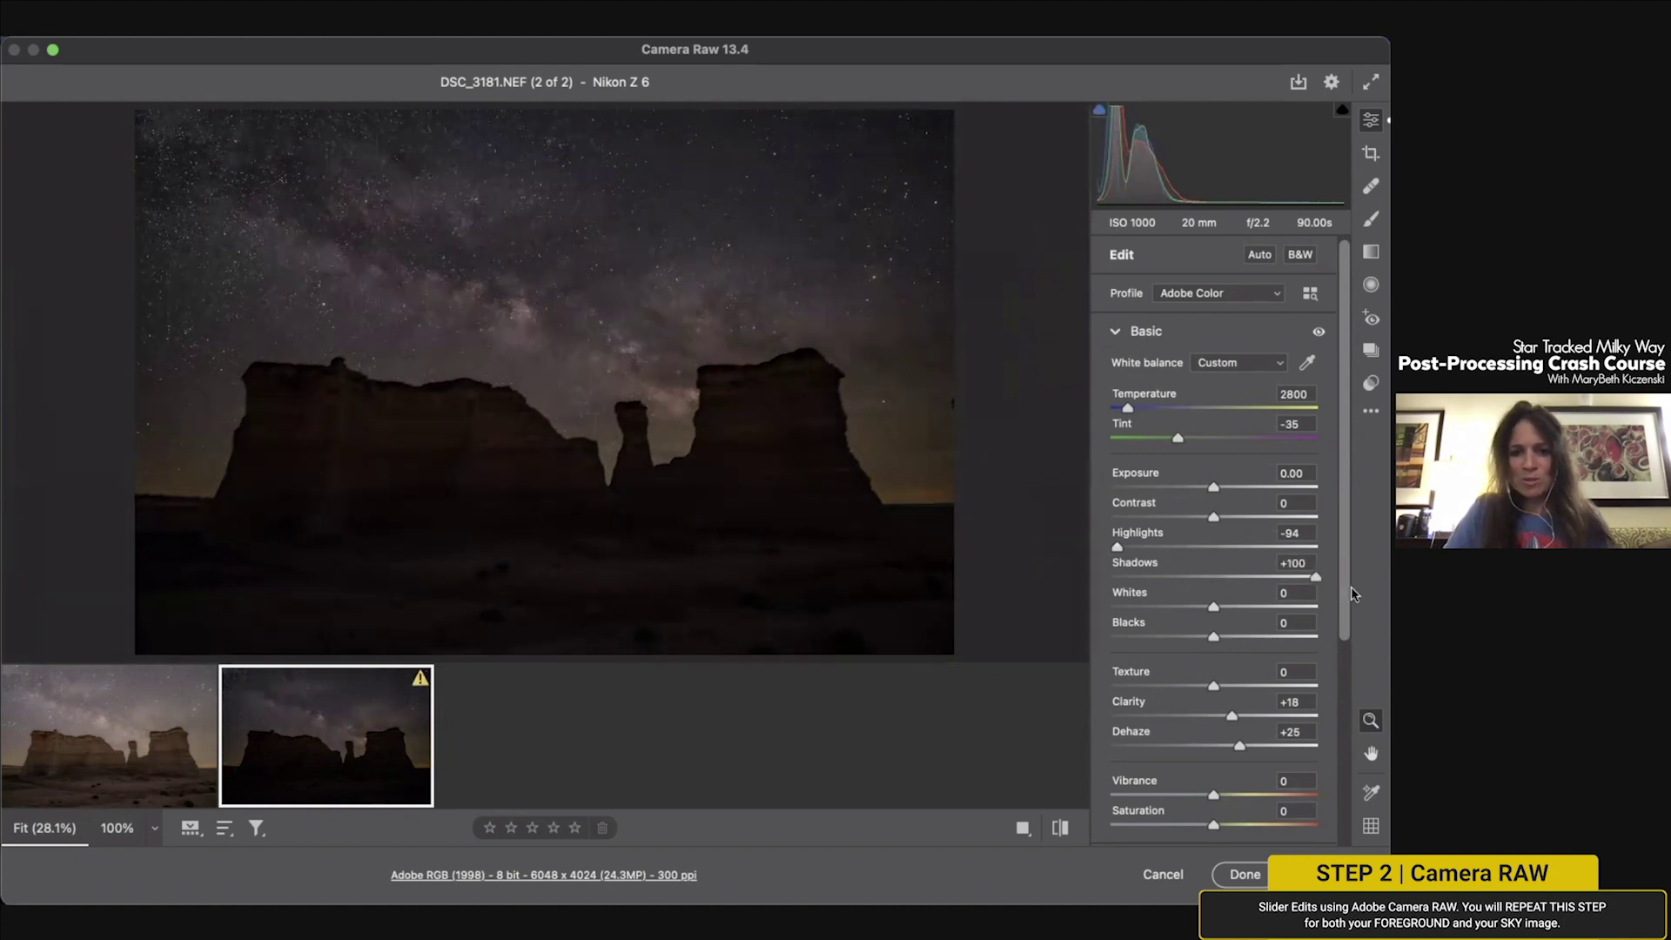
pyautogui.moveTo(1216, 493); pyautogui.dragTo(1229, 491)
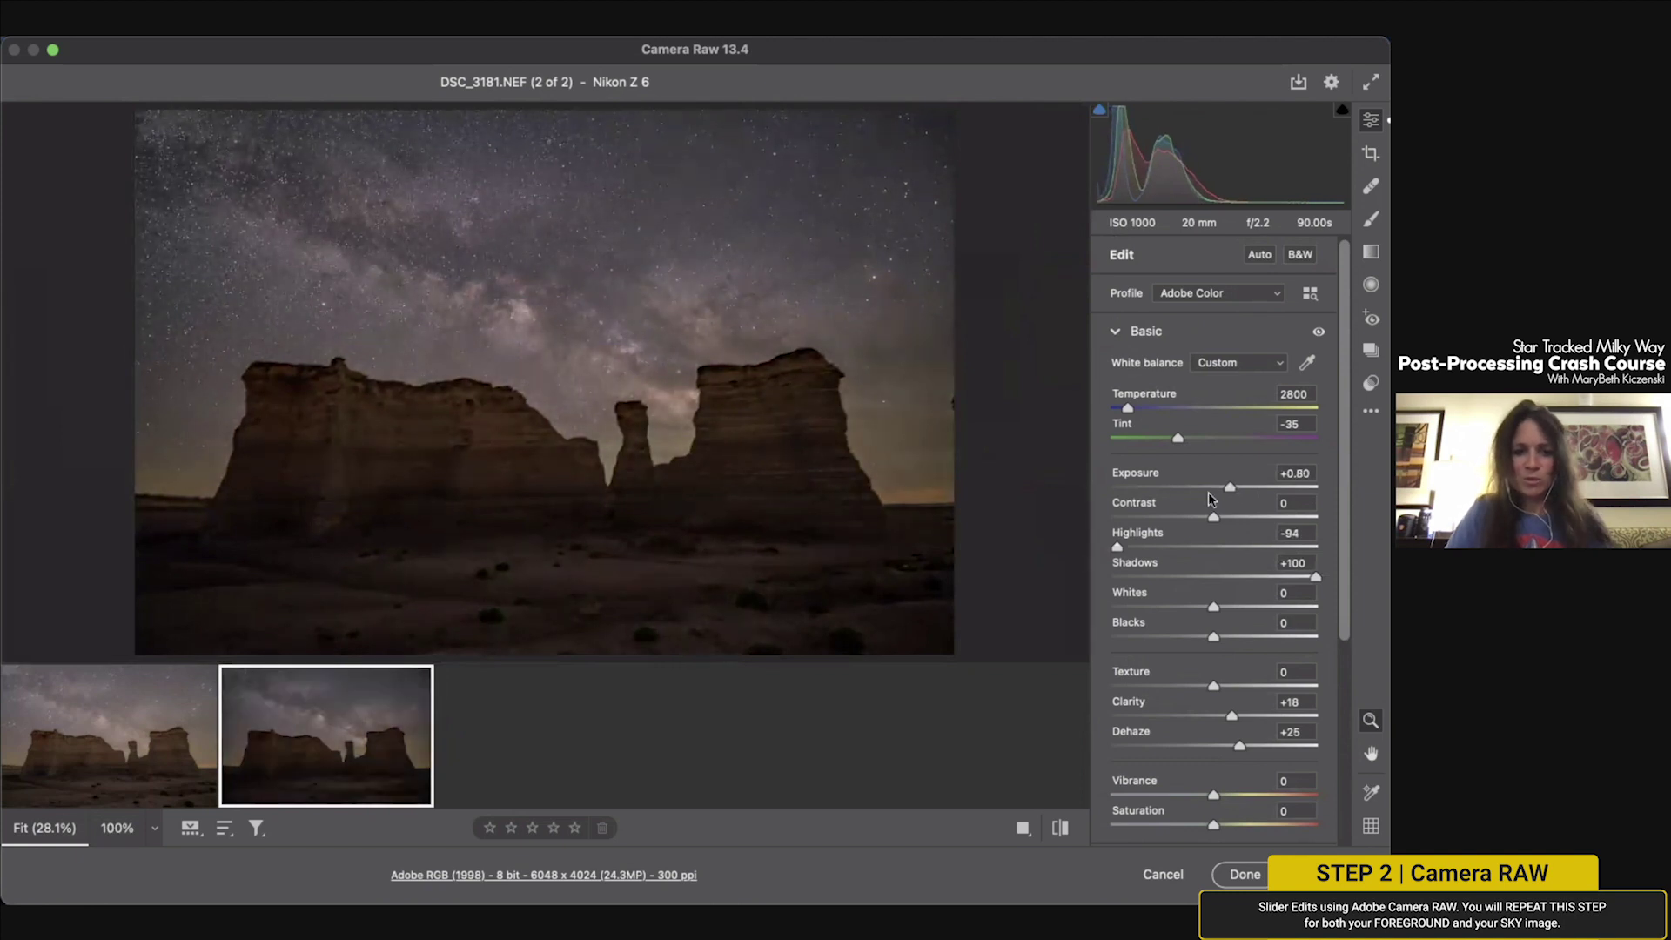
# Step: Set Dehaze to +53 and the white balance Temperature to 3050 on the sky image DSC_3181.NEF
pyautogui.scroll(-2, 1139, 649)
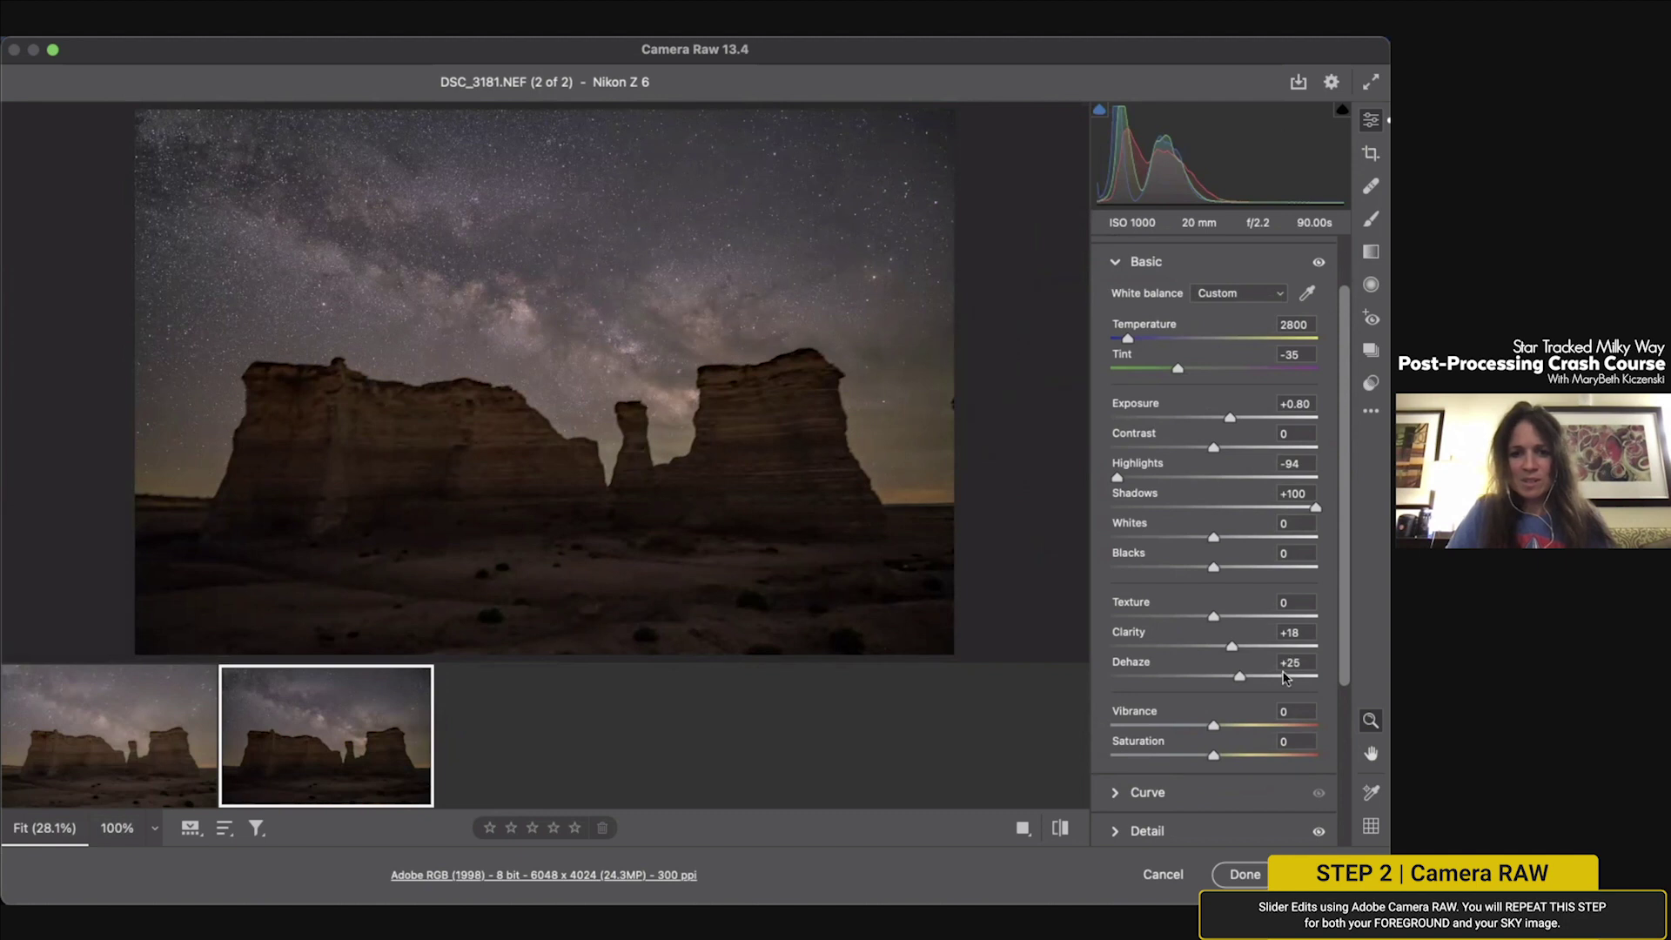
pyautogui.moveTo(1241, 684); pyautogui.dragTo(1258, 682)
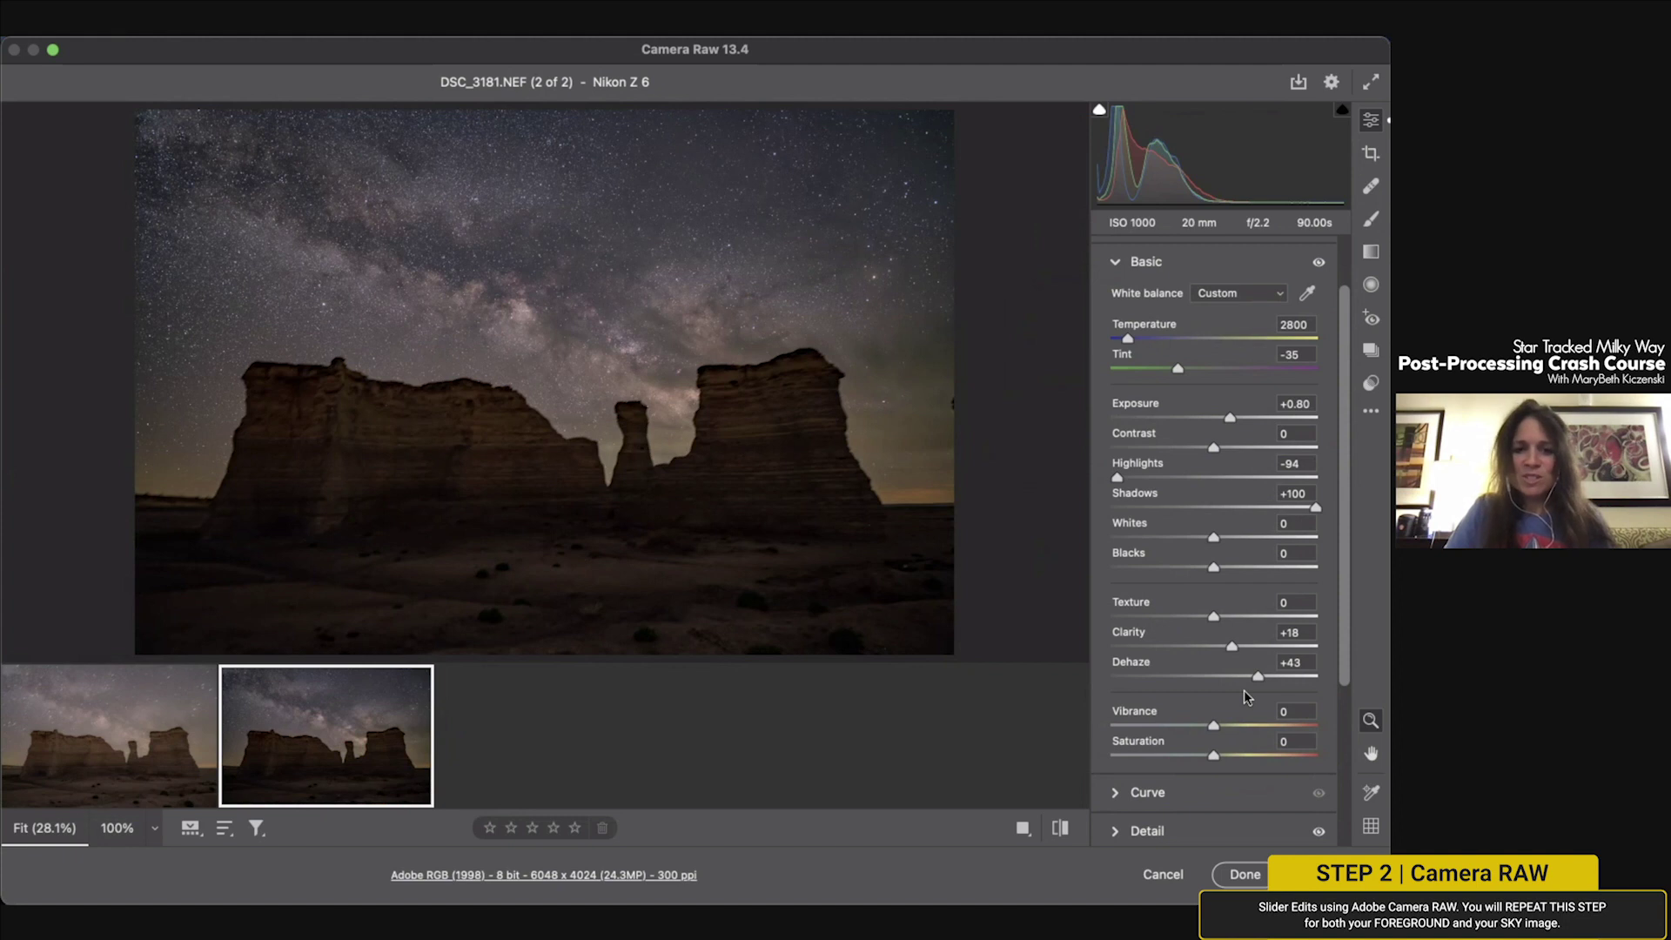
pyautogui.moveTo(1258, 677)
pyautogui.mouseDown()
pyautogui.moveTo(1290, 685)
pyautogui.moveTo(1268, 685)
pyautogui.mouseUp()
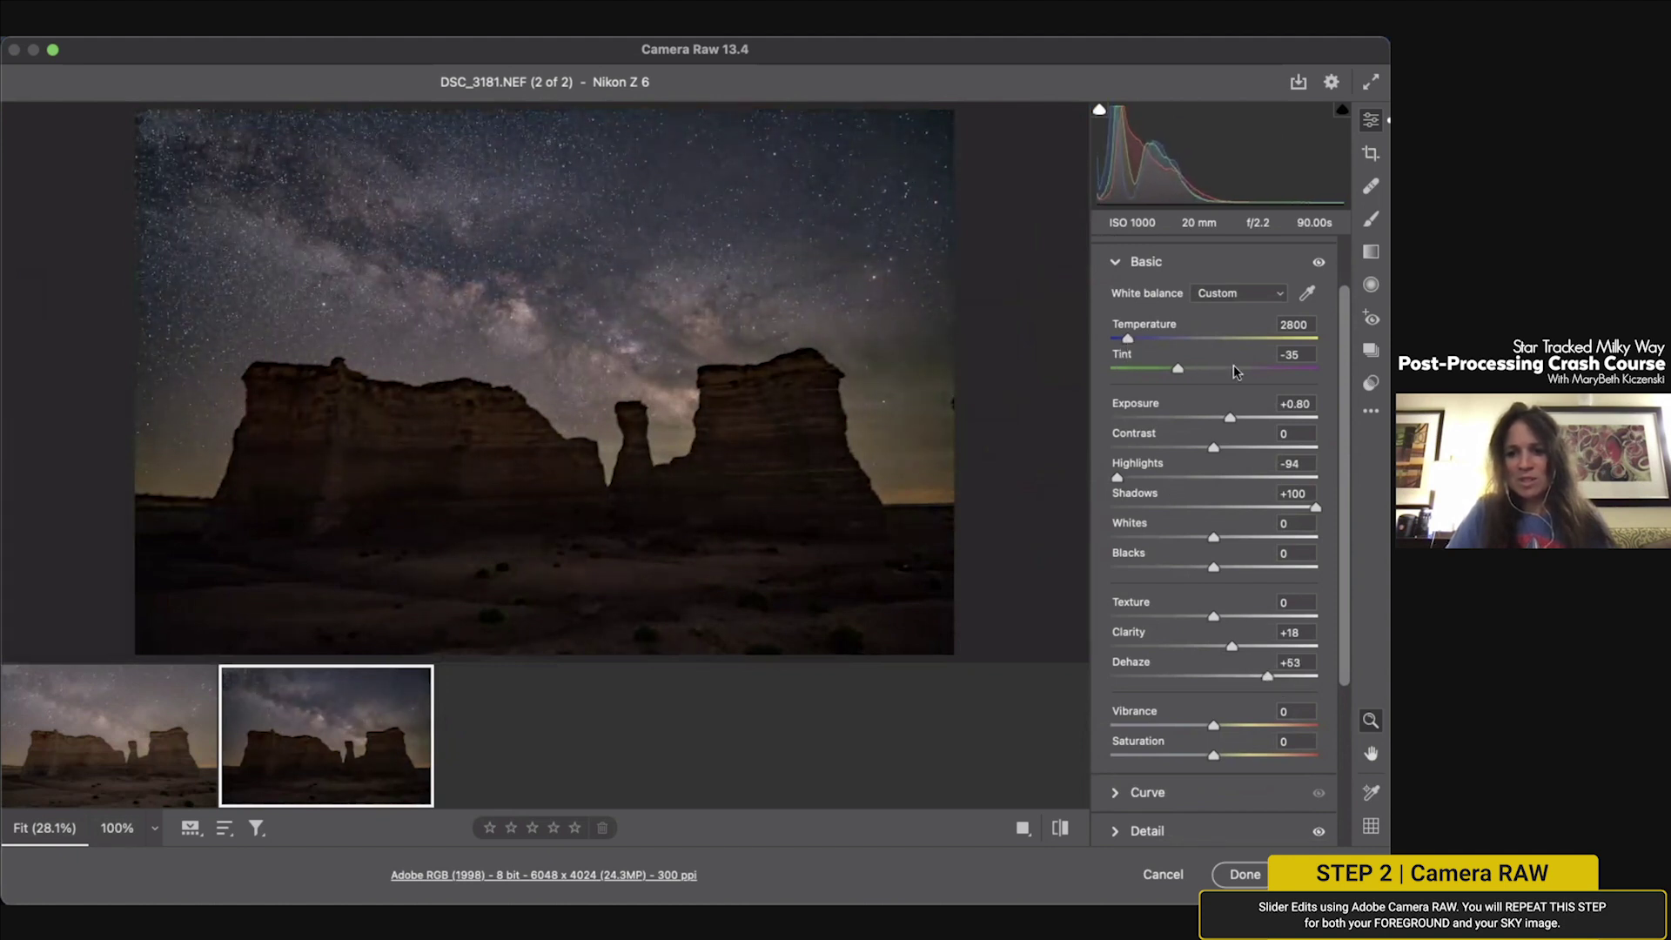
pyautogui.moveTo(1130, 341); pyautogui.dragTo(1129, 342)
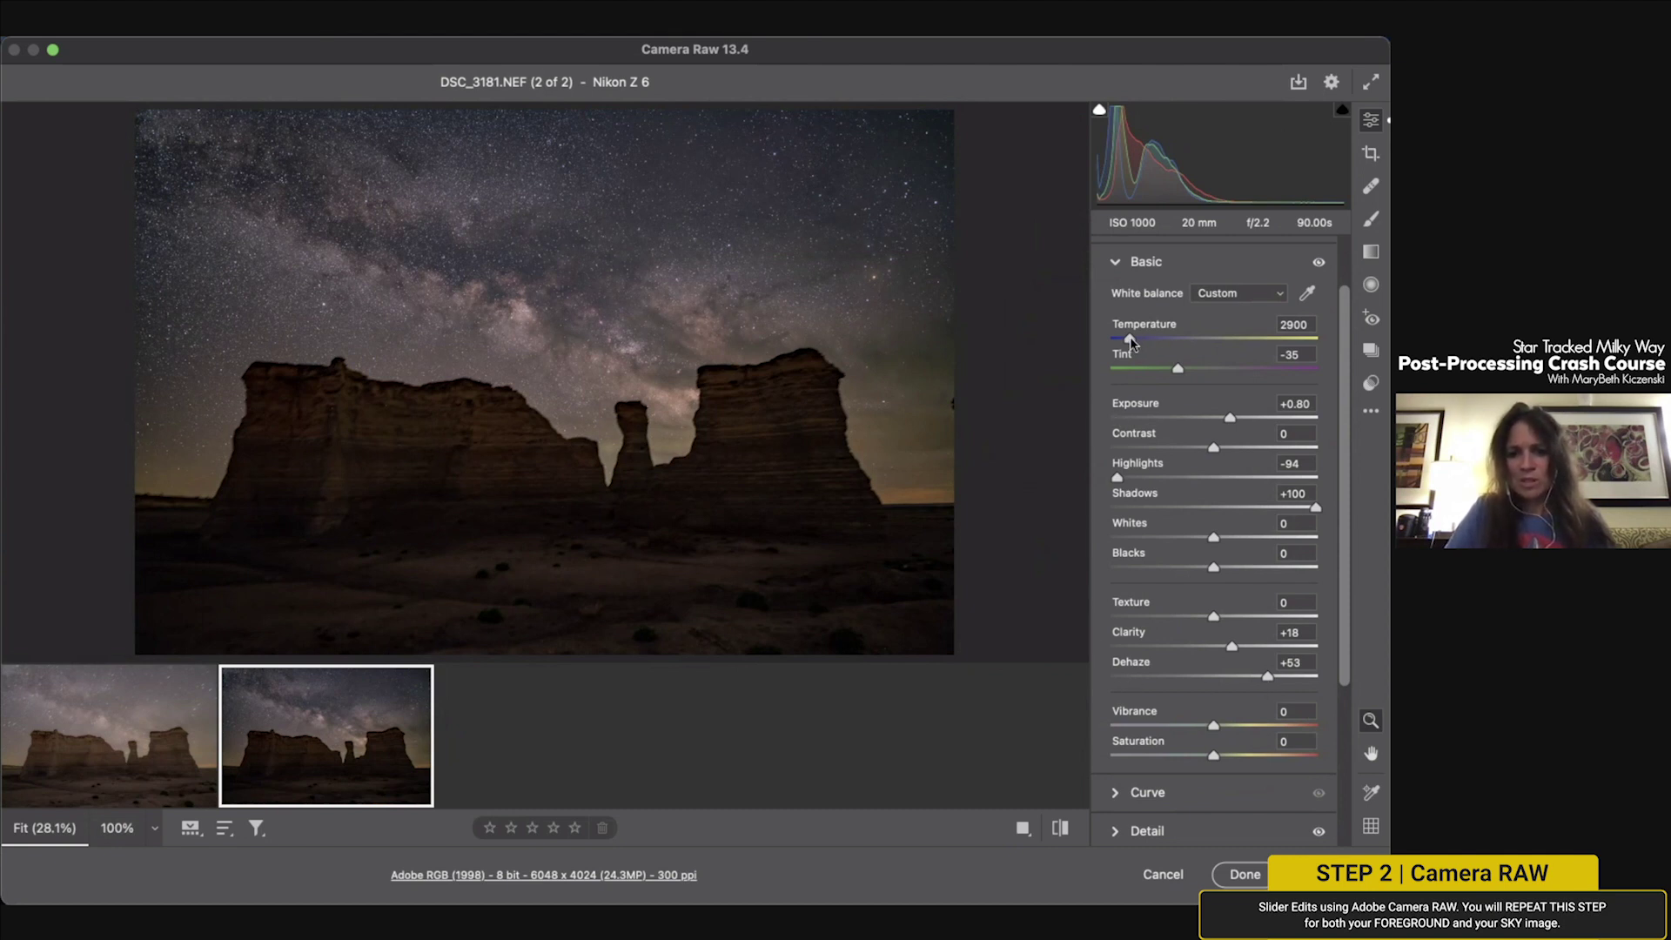
pyautogui.moveTo(1129, 341); pyautogui.dragTo(1134, 343)
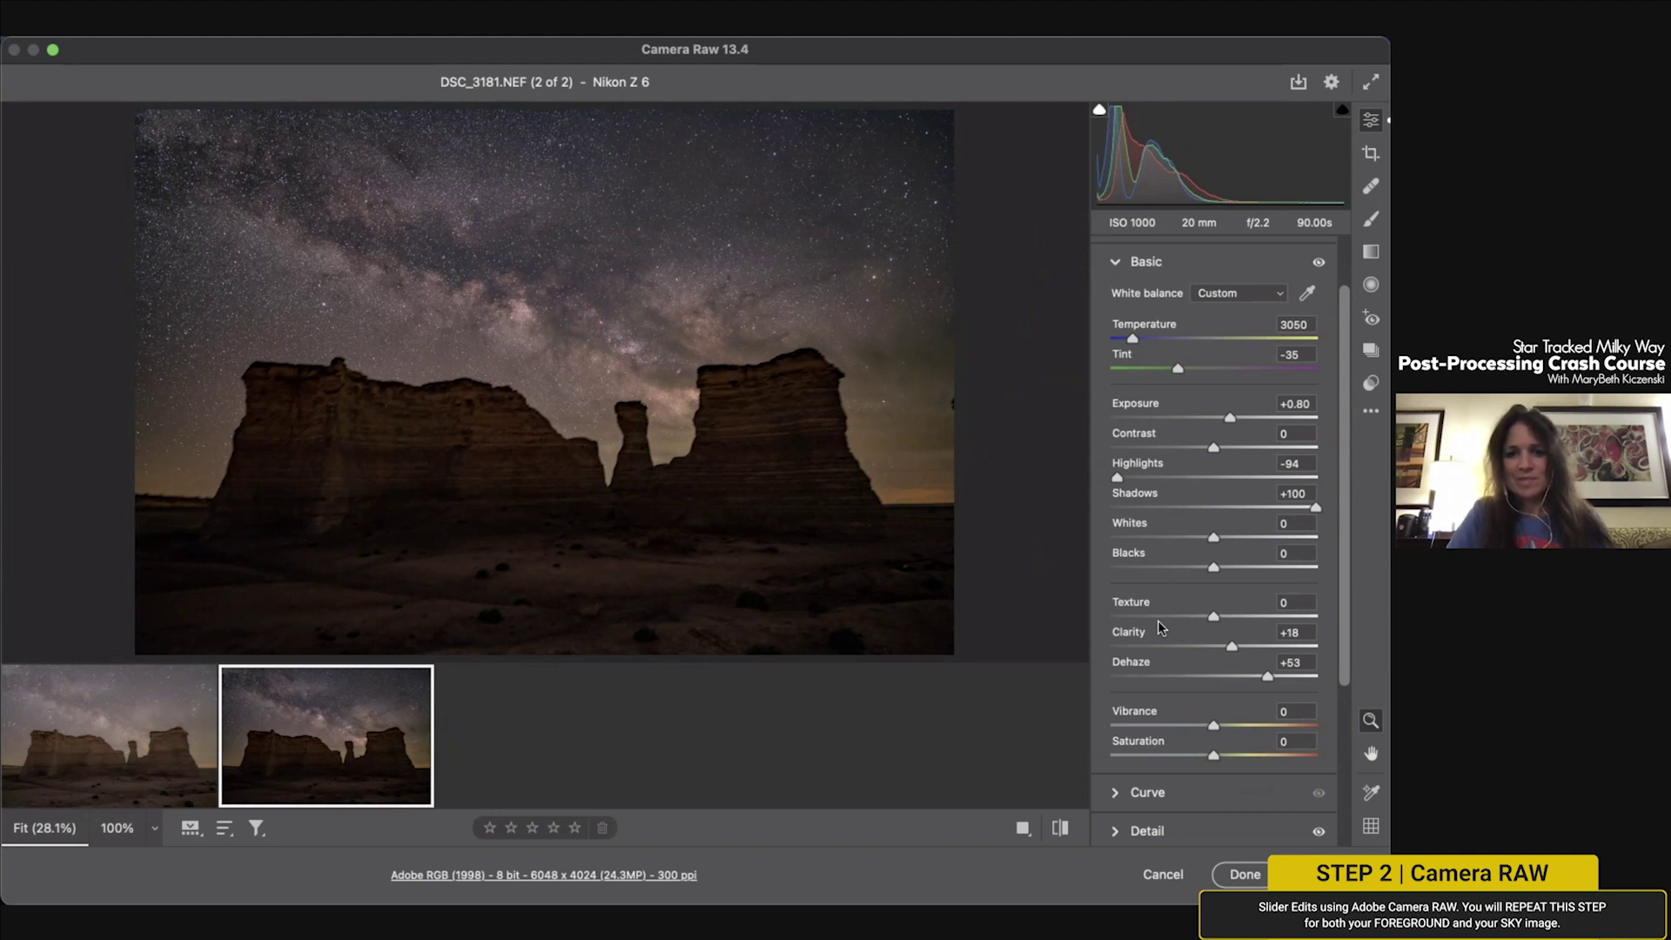
# Step: Review the sharpening and noise reduction settings of the sky image, then return to its Basic settings
pyautogui.scroll(-3, 1146, 644)
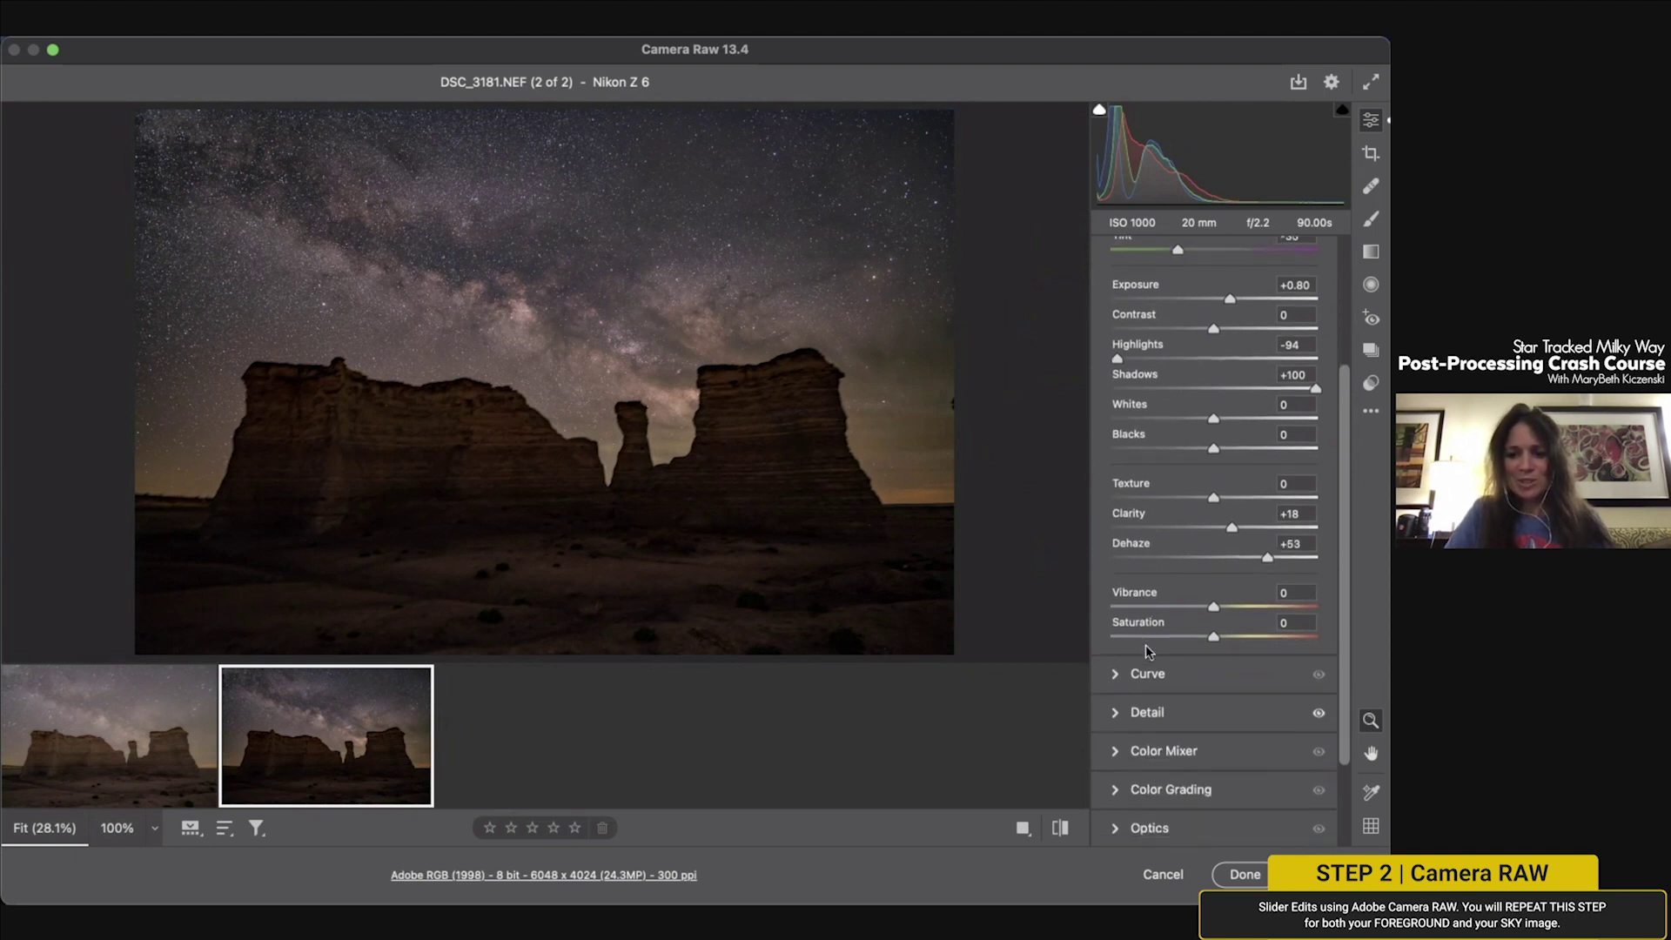
pyautogui.click(1121, 712)
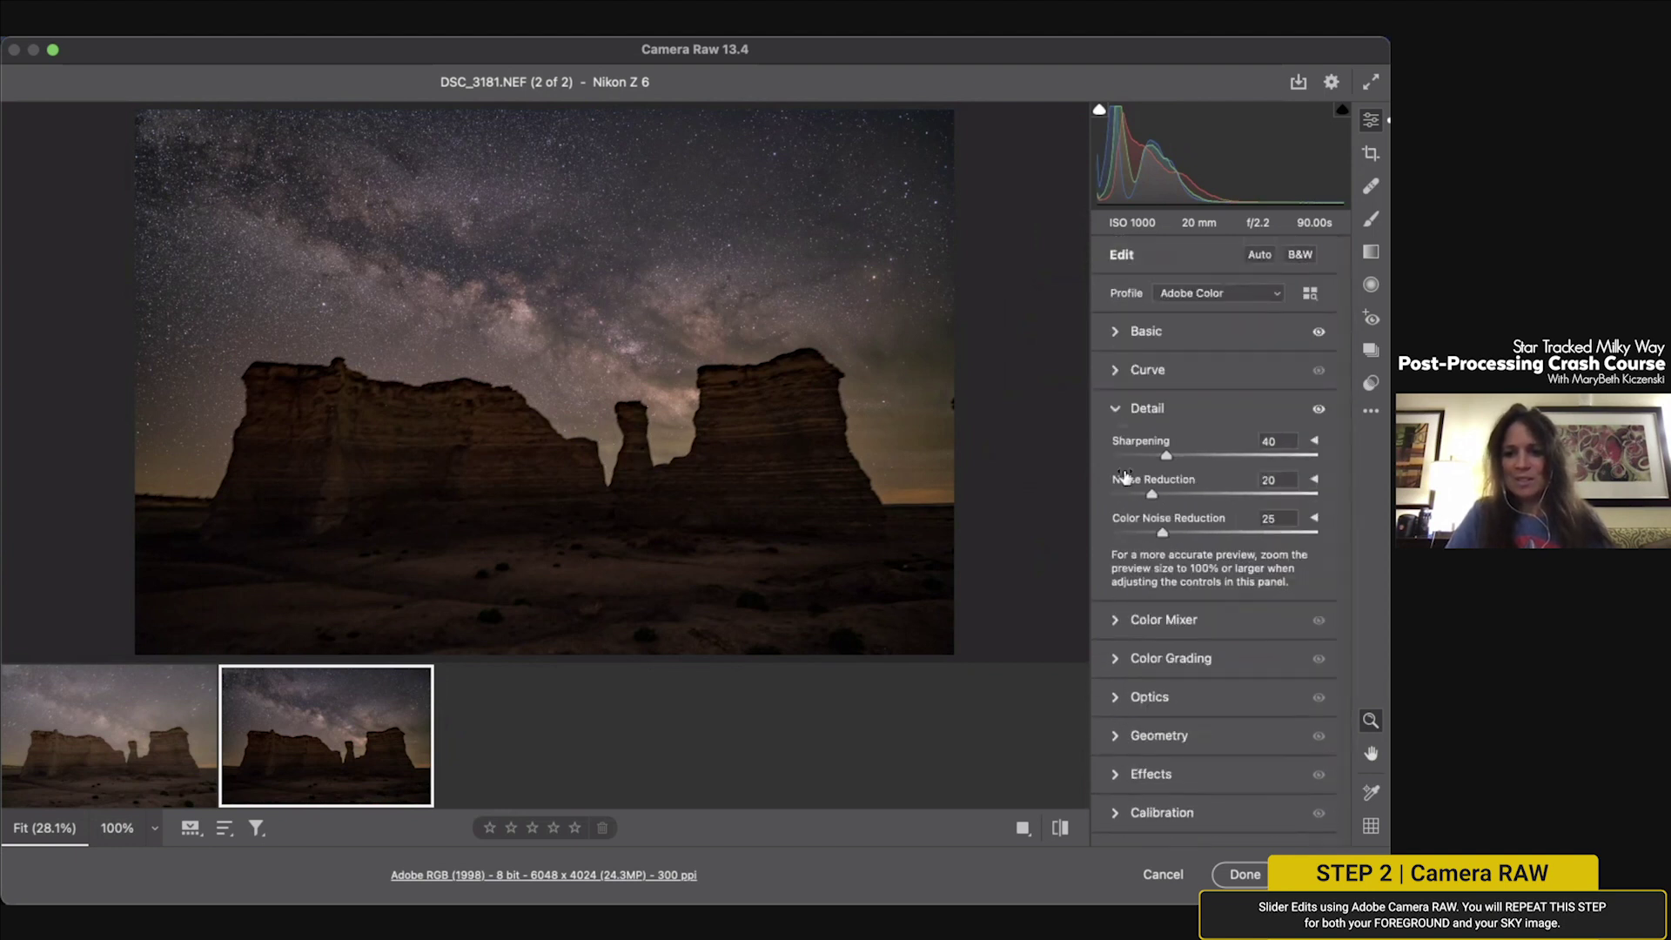
pyautogui.click(1116, 411)
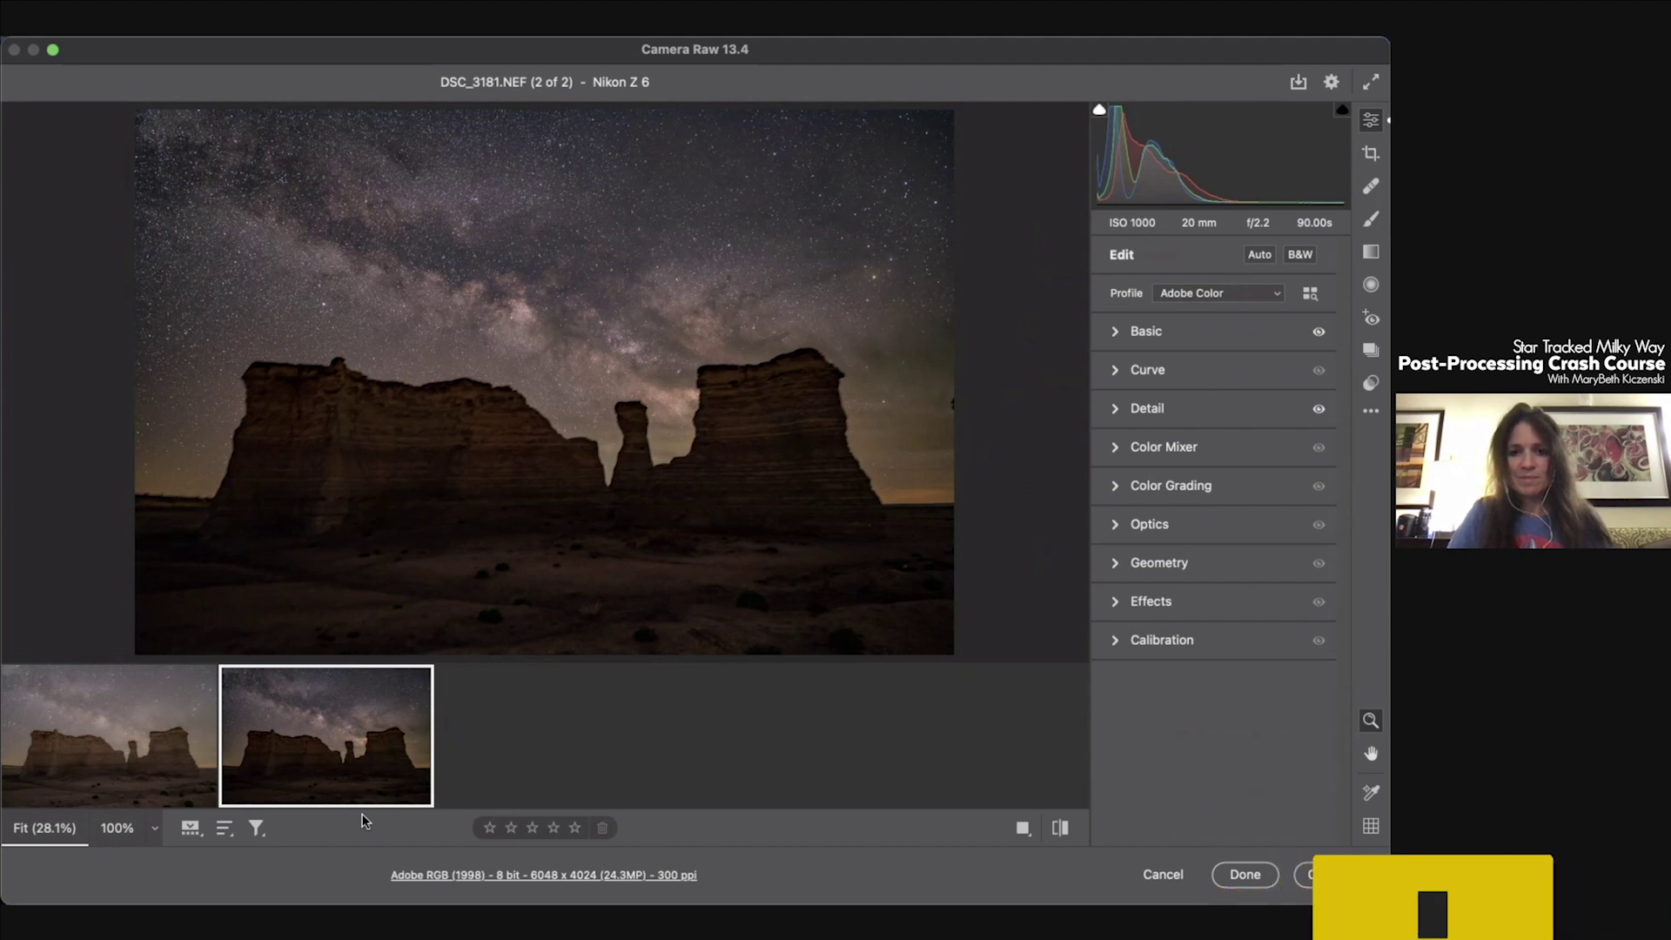
pyautogui.click(1135, 331)
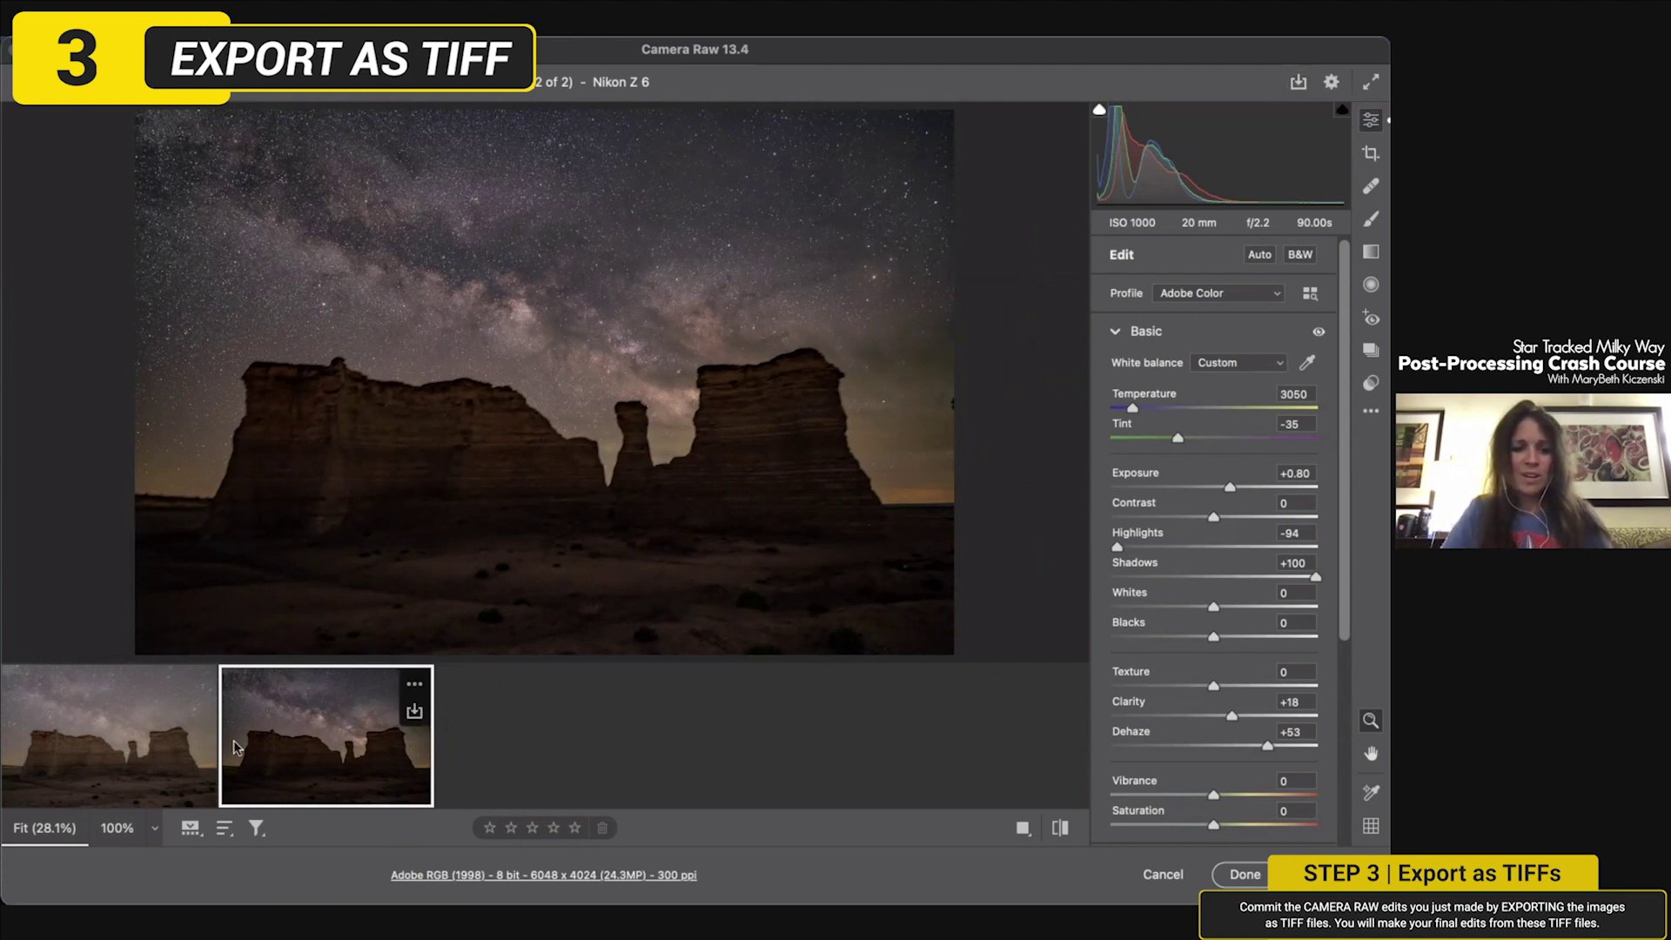
# Step: Select both raw images for export and set the output file name to kansas-chalk
pyautogui.keyDown('shift'); pyautogui.click(127, 762); pyautogui.keyUp('shift')
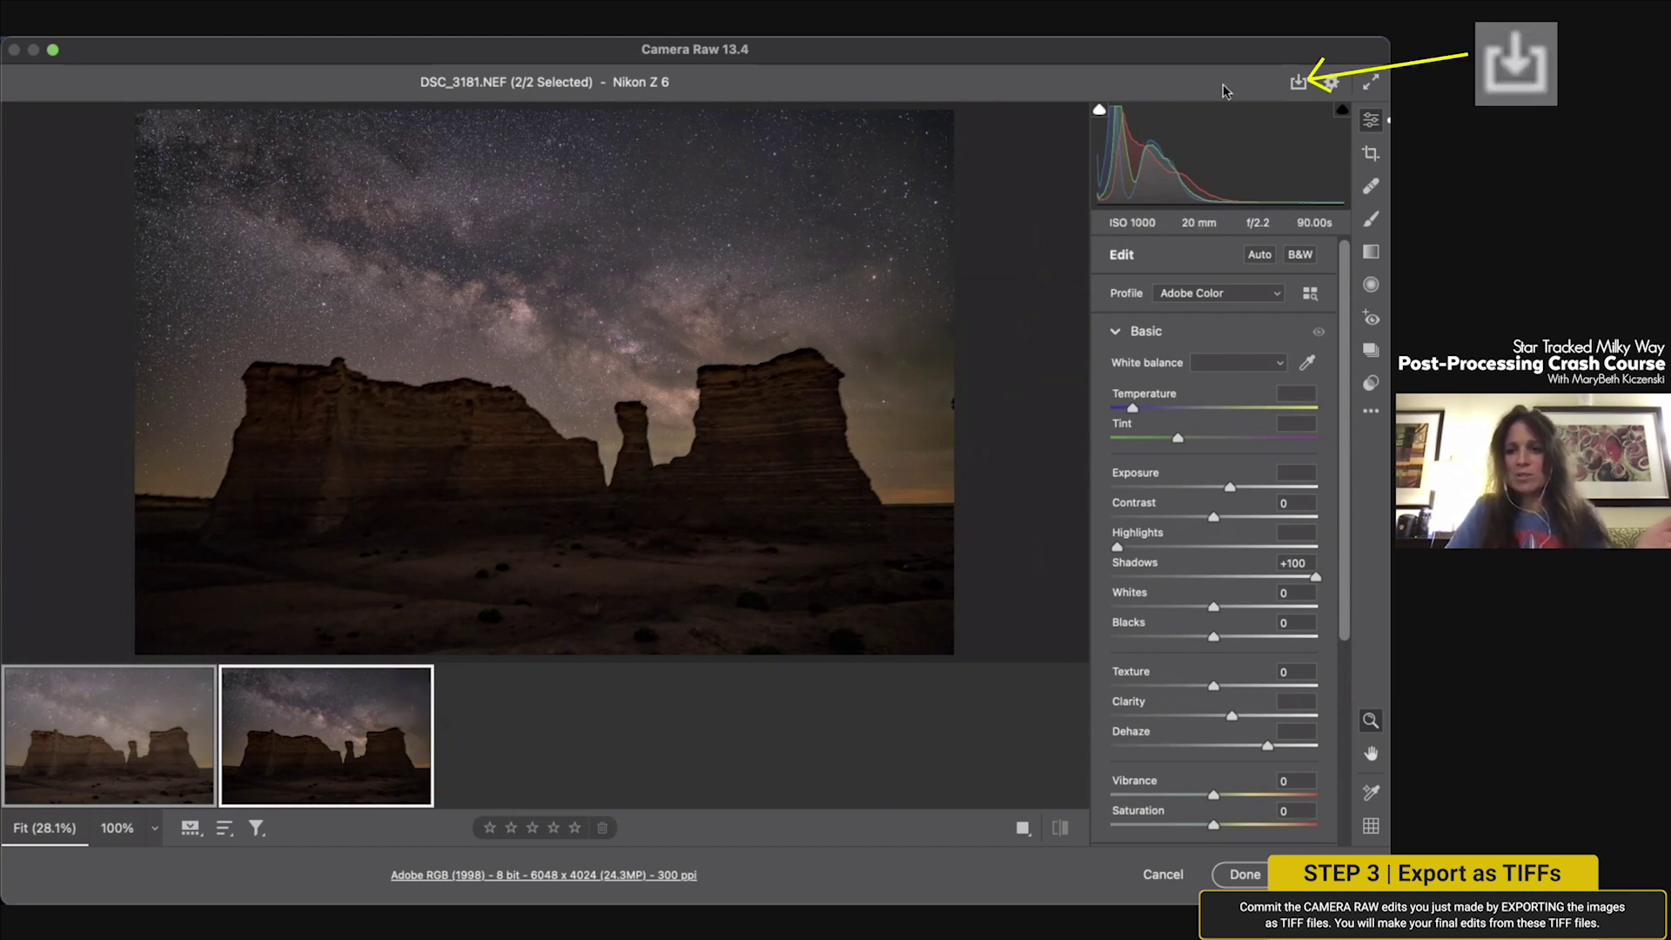
pyautogui.click(1297, 83)
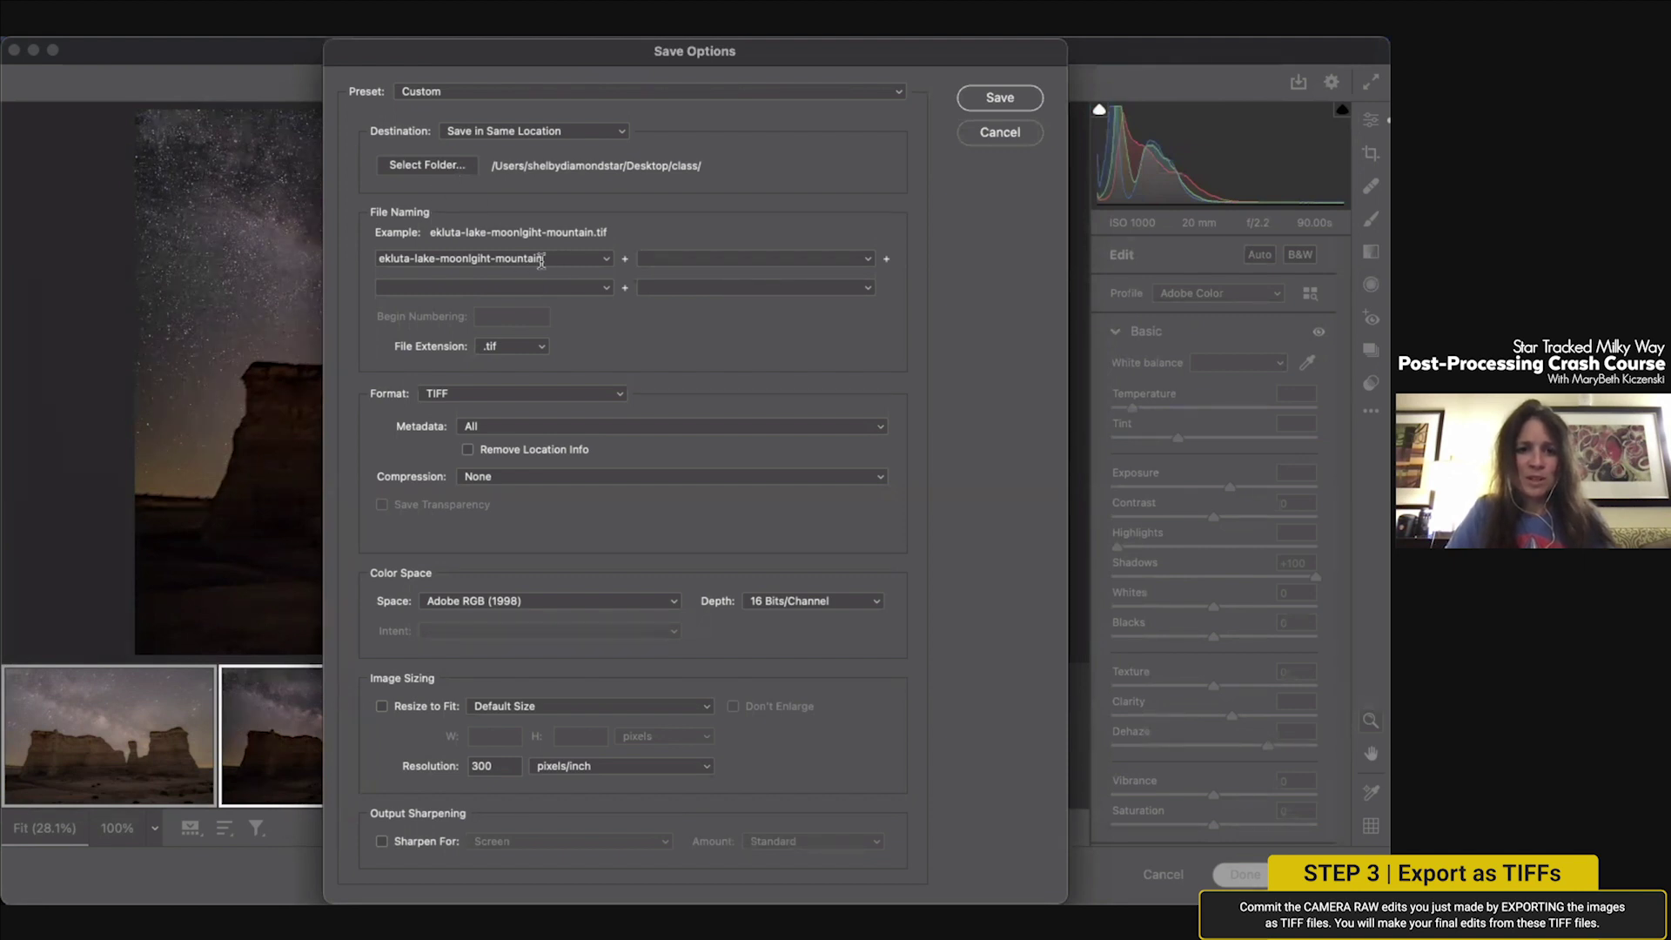
pyautogui.moveTo(556, 258); pyautogui.dragTo(264, 249)
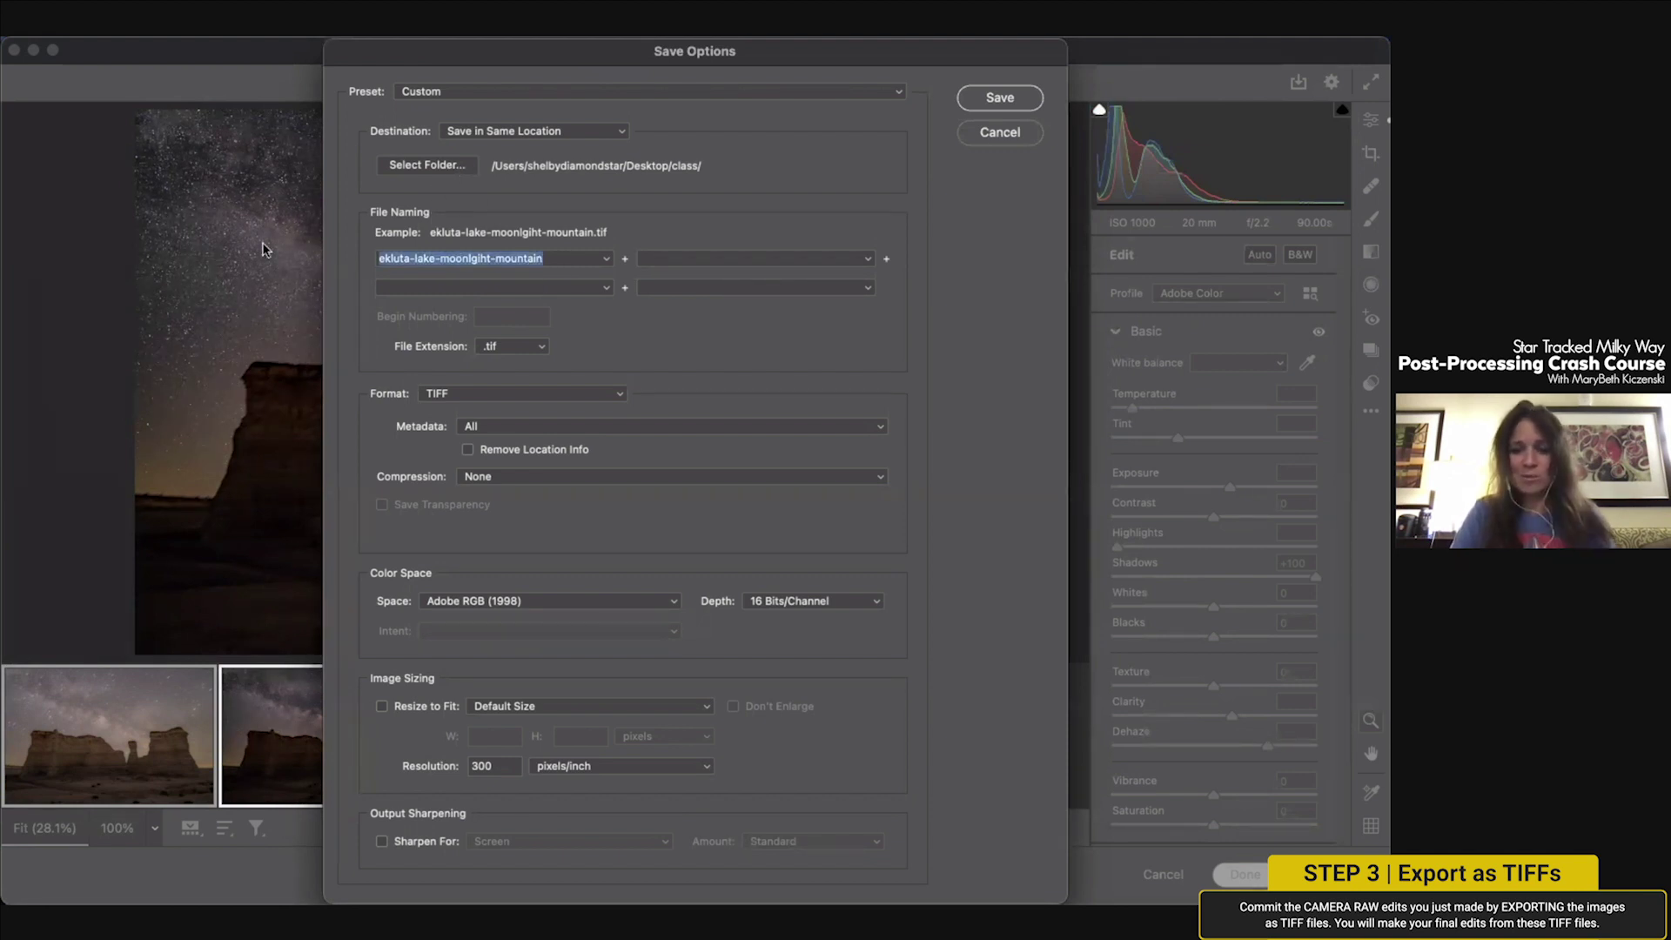
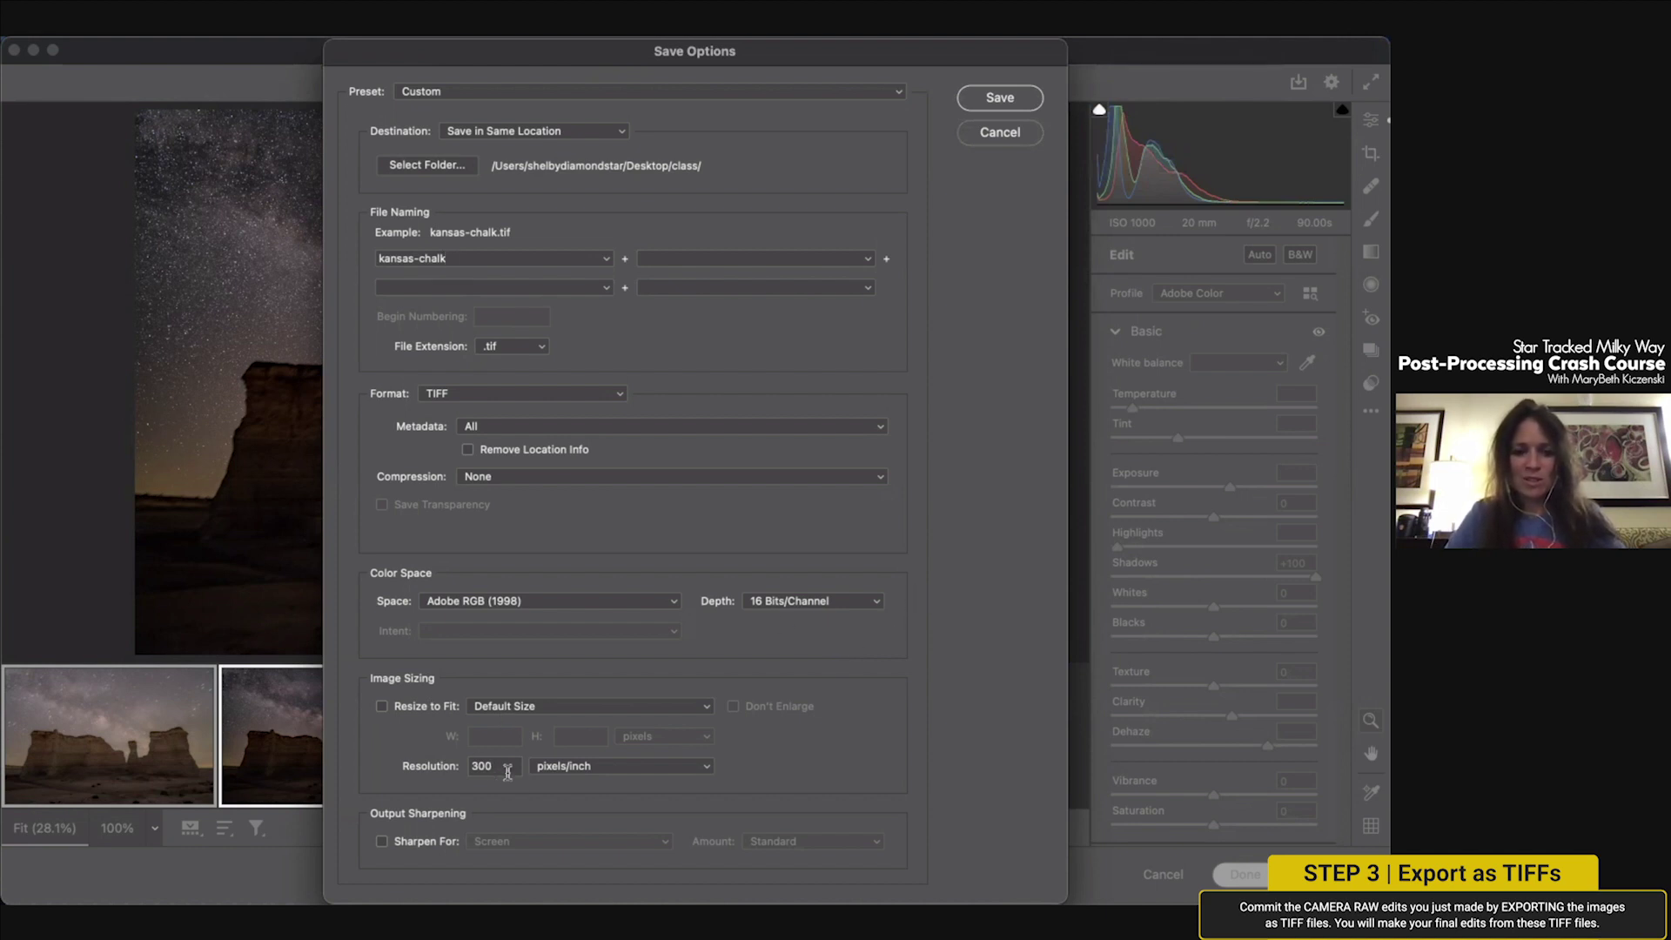
# Step: Save both images as TIFFs at 16 Bits/Channel and finish the Camera Raw session
pyautogui.click(805, 604)
pyautogui.click(797, 607)
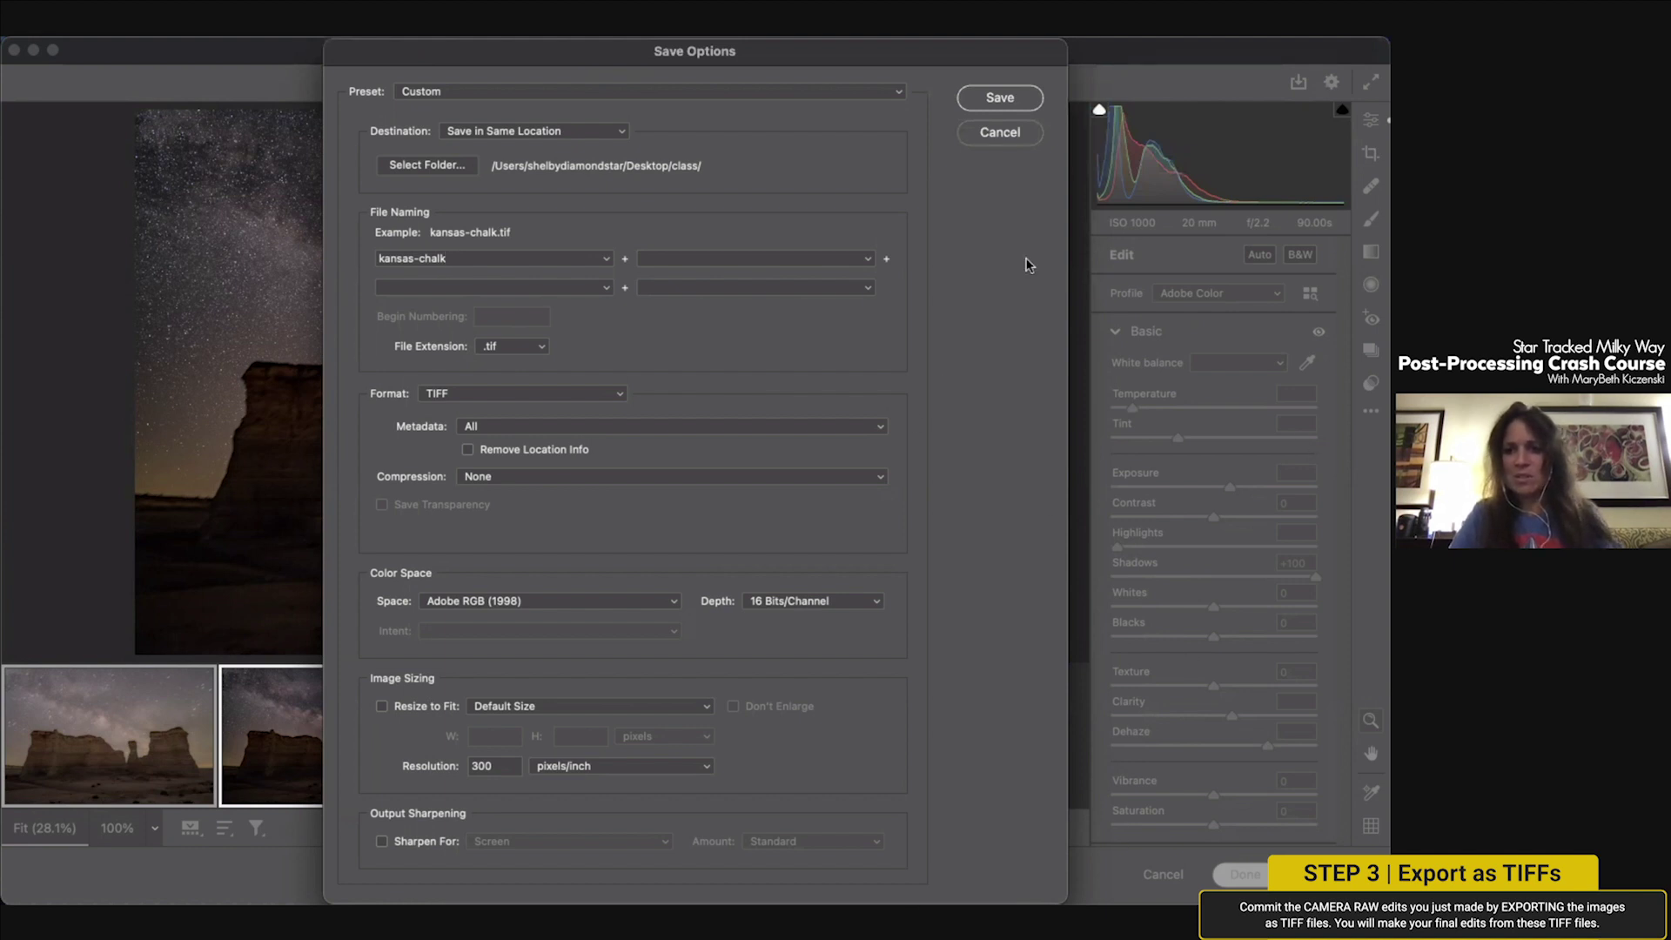
pyautogui.moveTo(425, 52); pyautogui.dragTo(250, 139)
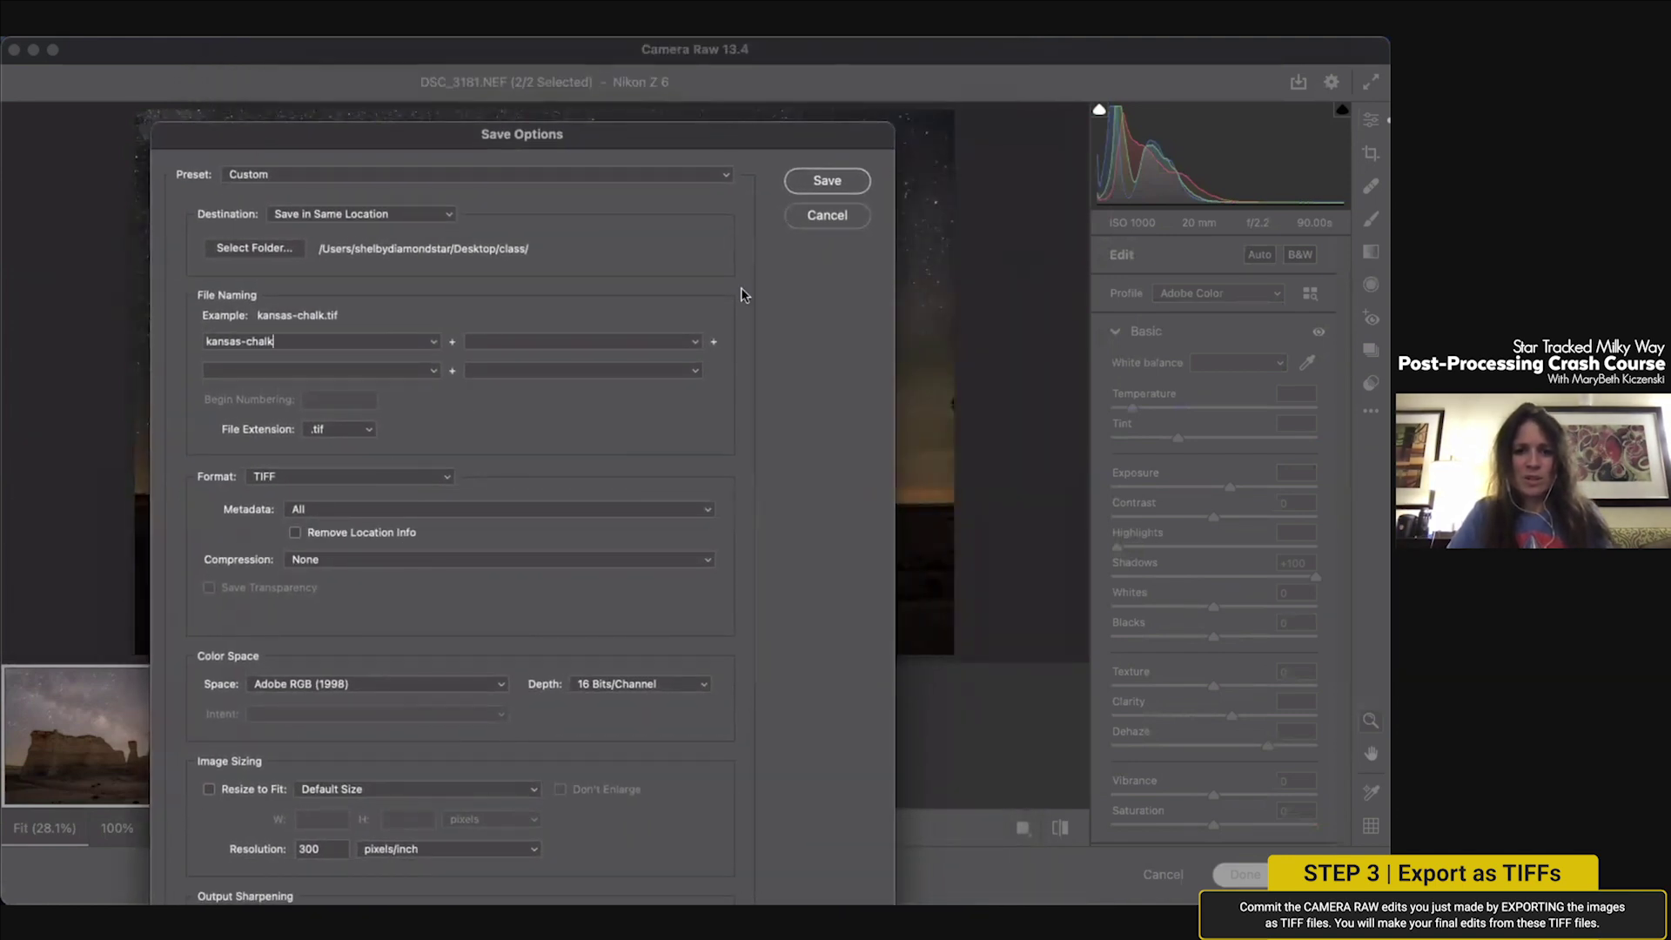
pyautogui.click(822, 189)
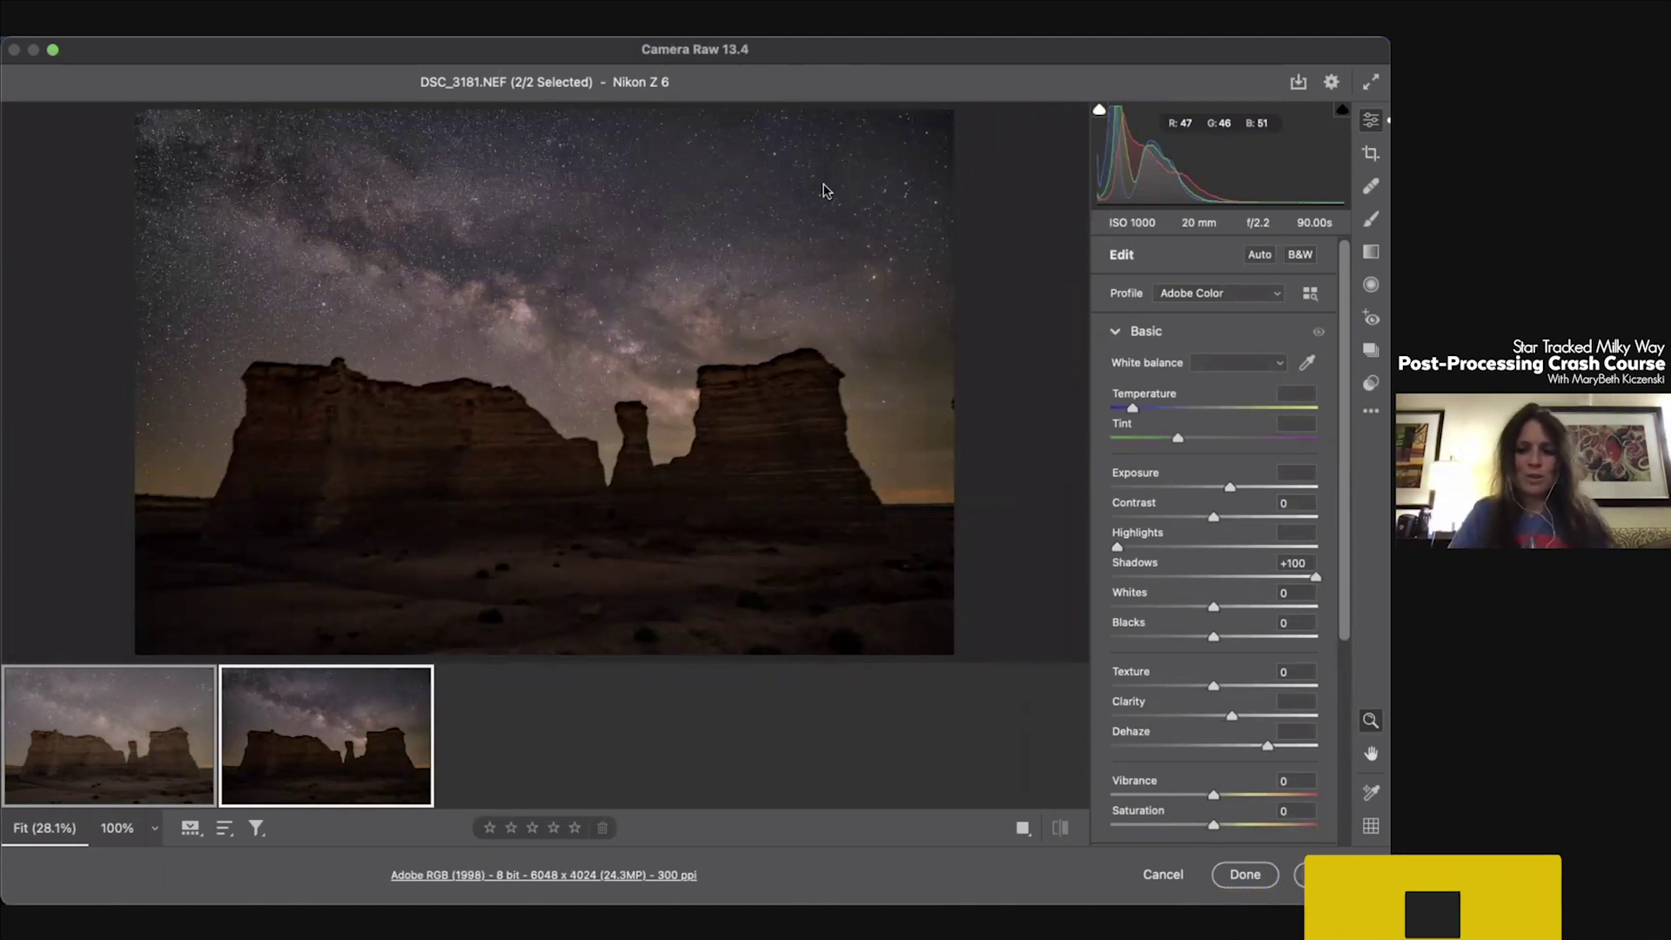
pyautogui.click(1245, 874)
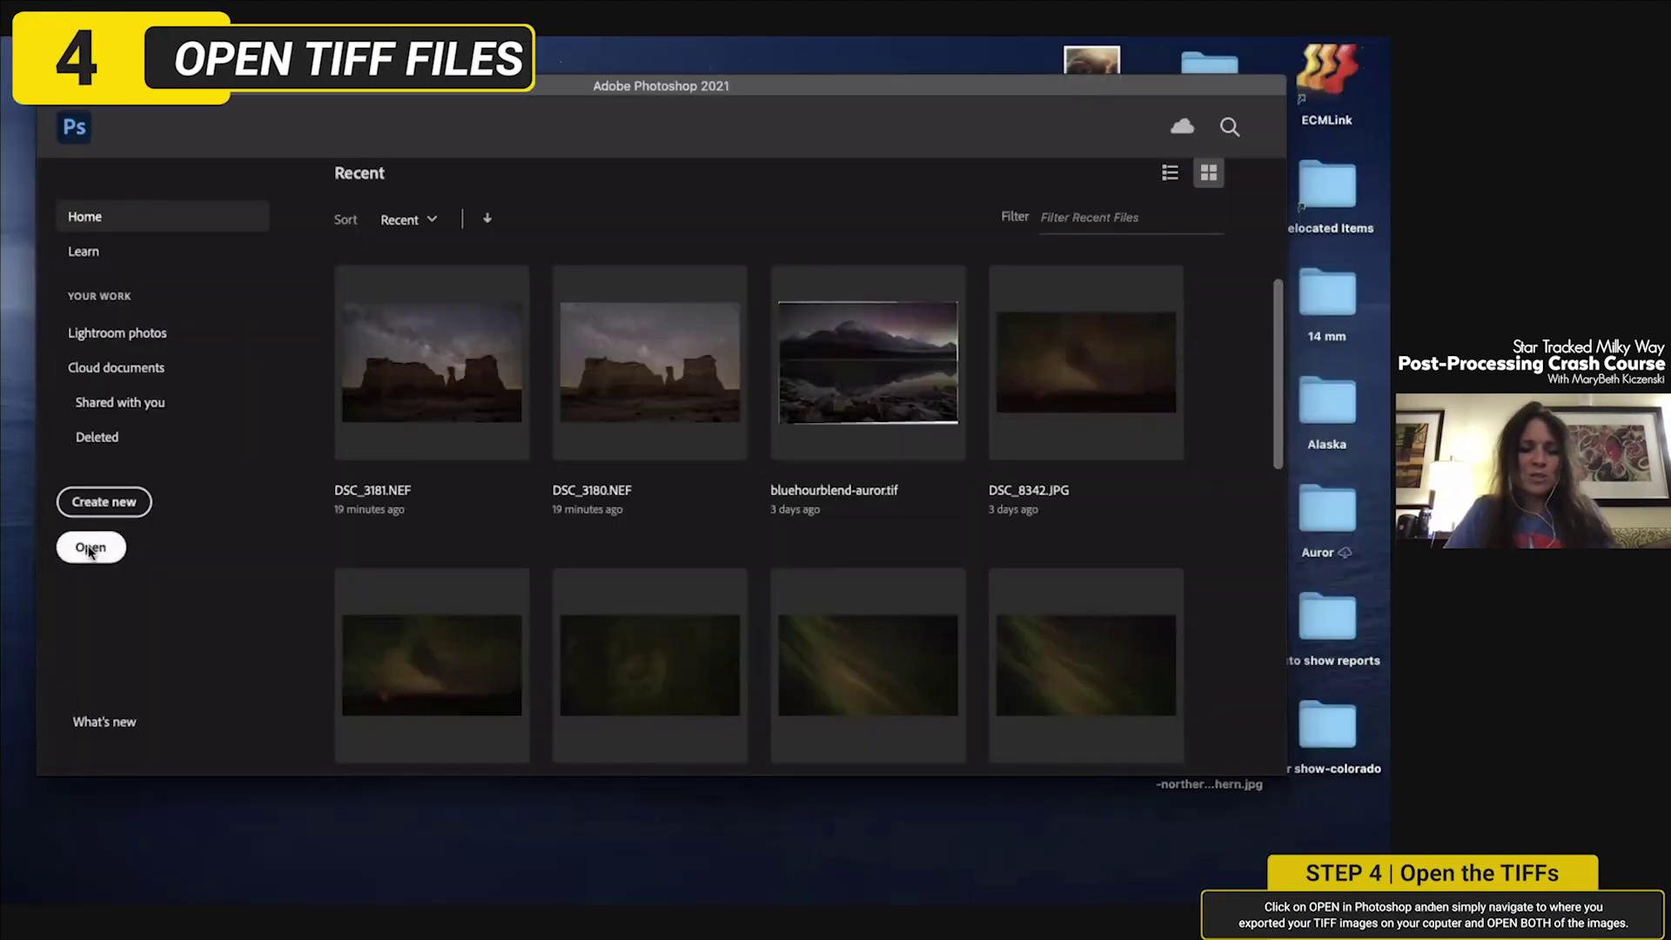
# Step: Open kansas-chalk_1.tif and kansas-chalk.tif from the class folder in Photoshop and enlarge the application window
pyautogui.click(90, 548)
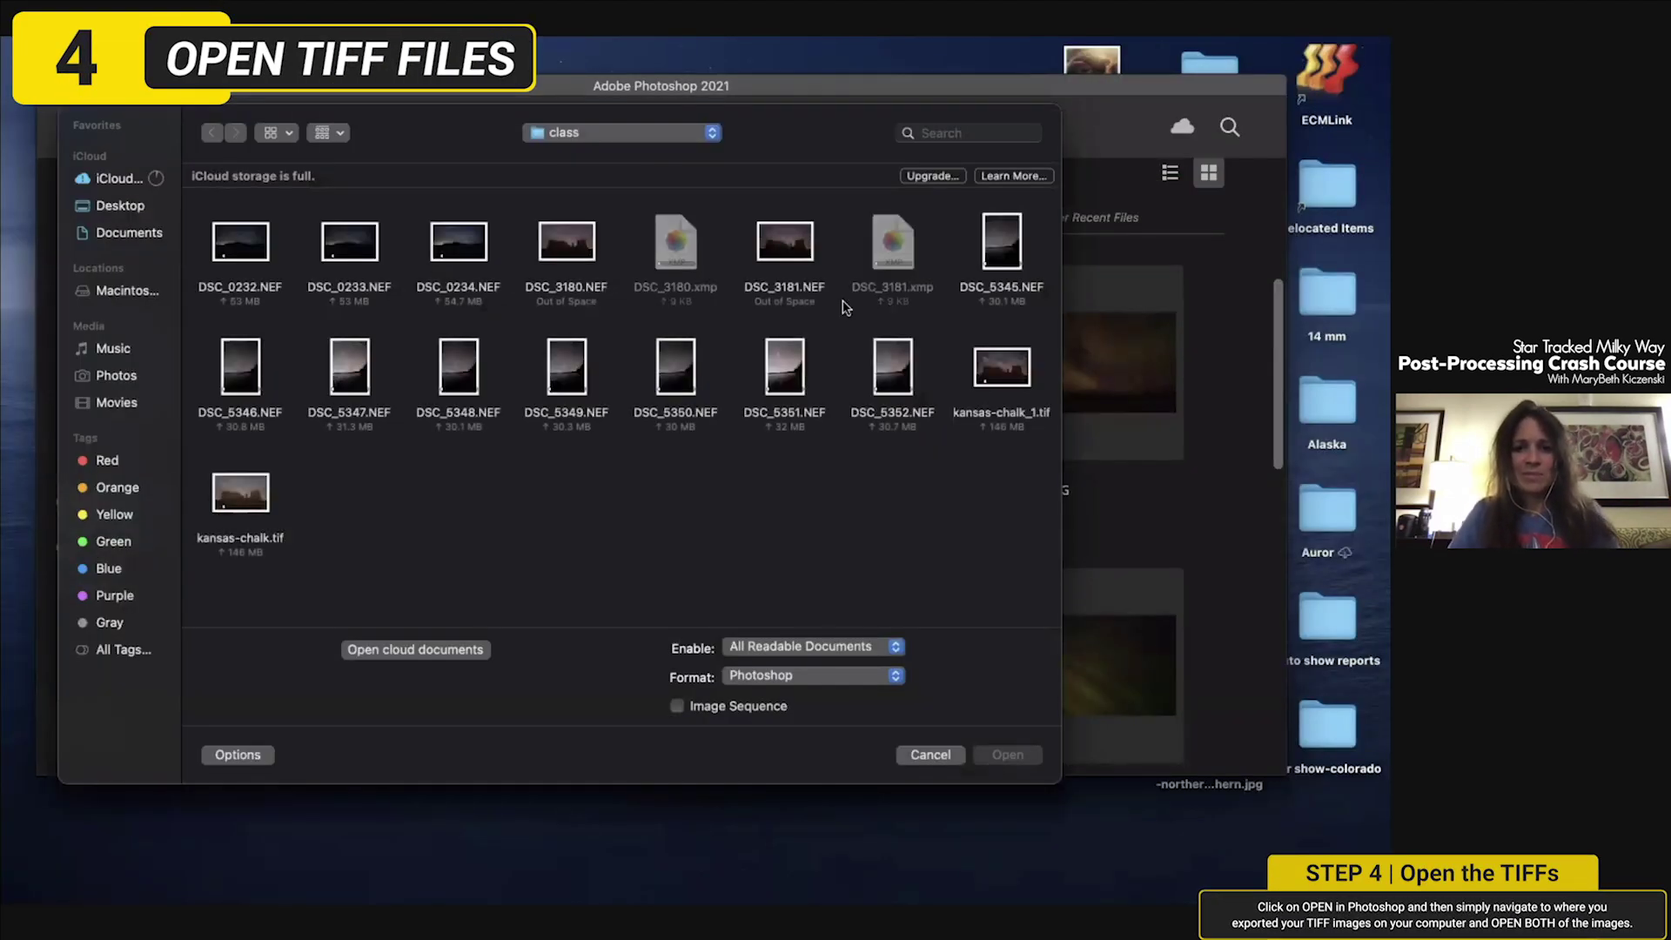
pyautogui.click(1004, 383)
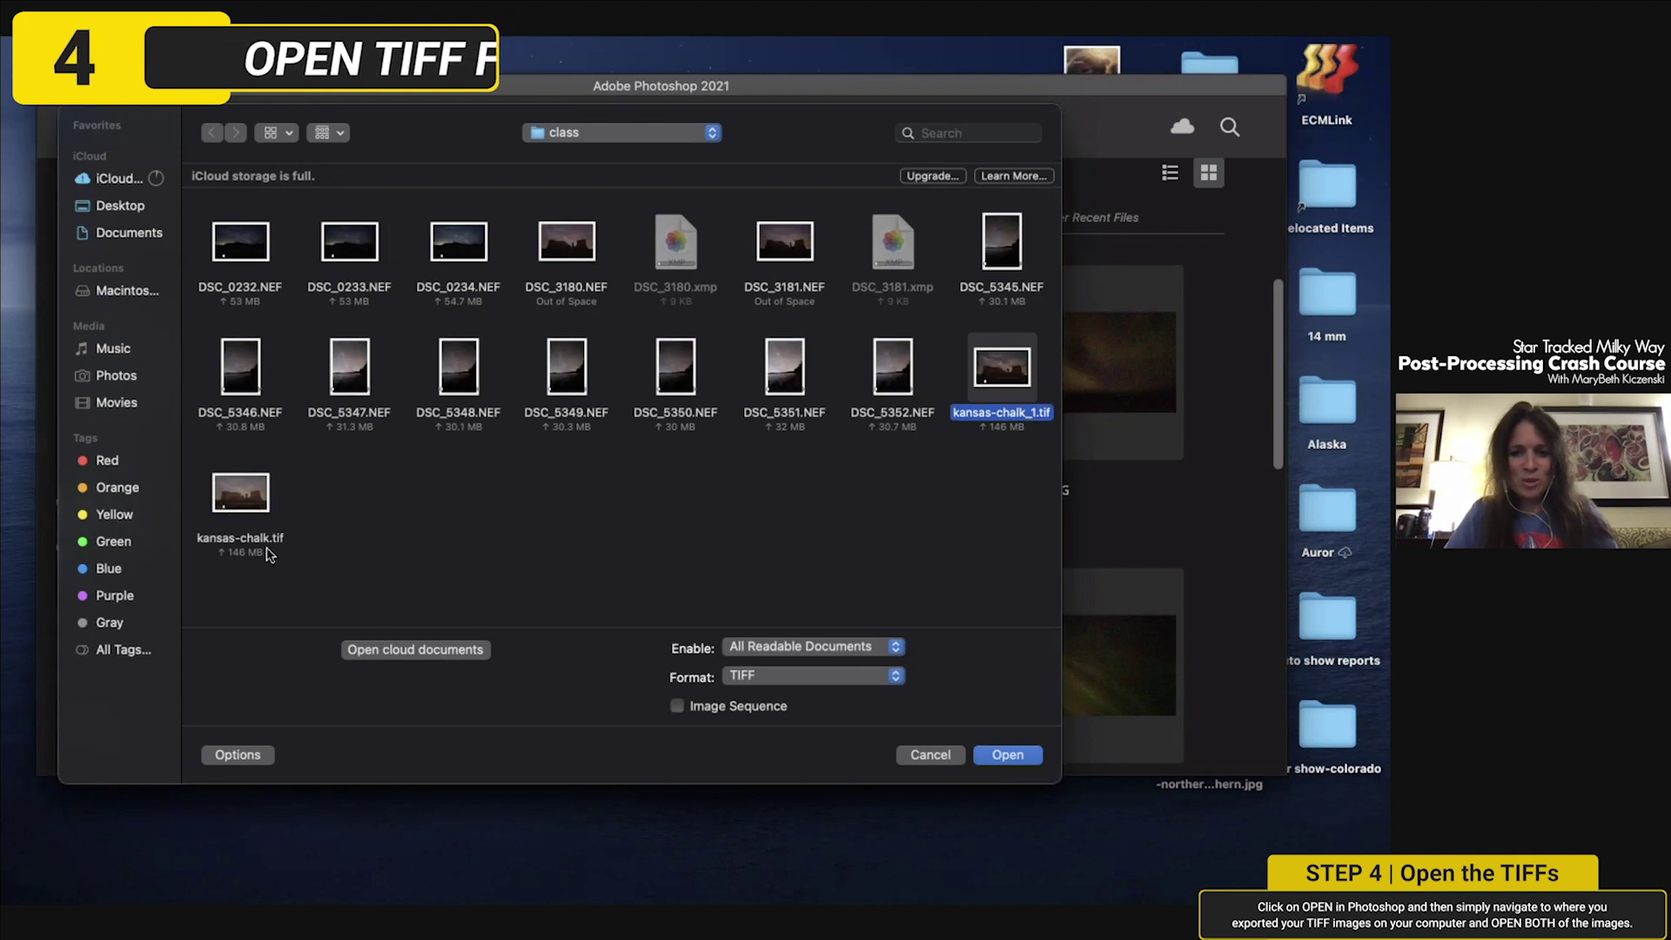
pyautogui.keyDown('super'); pyautogui.click(250, 499); pyautogui.keyUp('super')
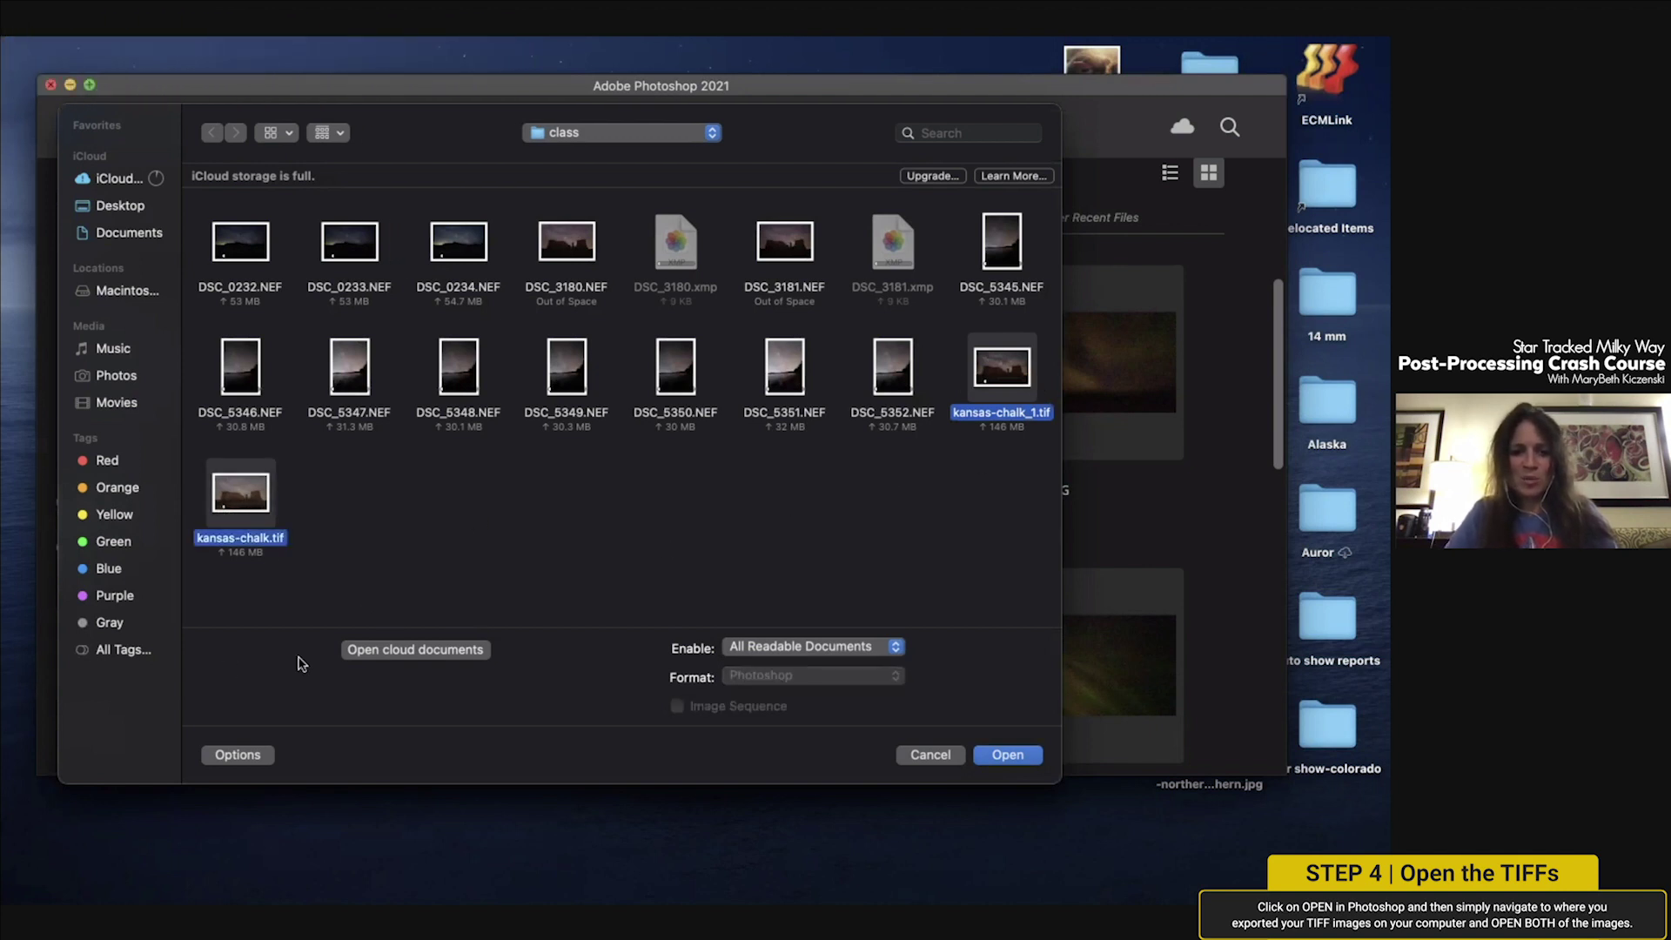
pyautogui.click(1008, 755)
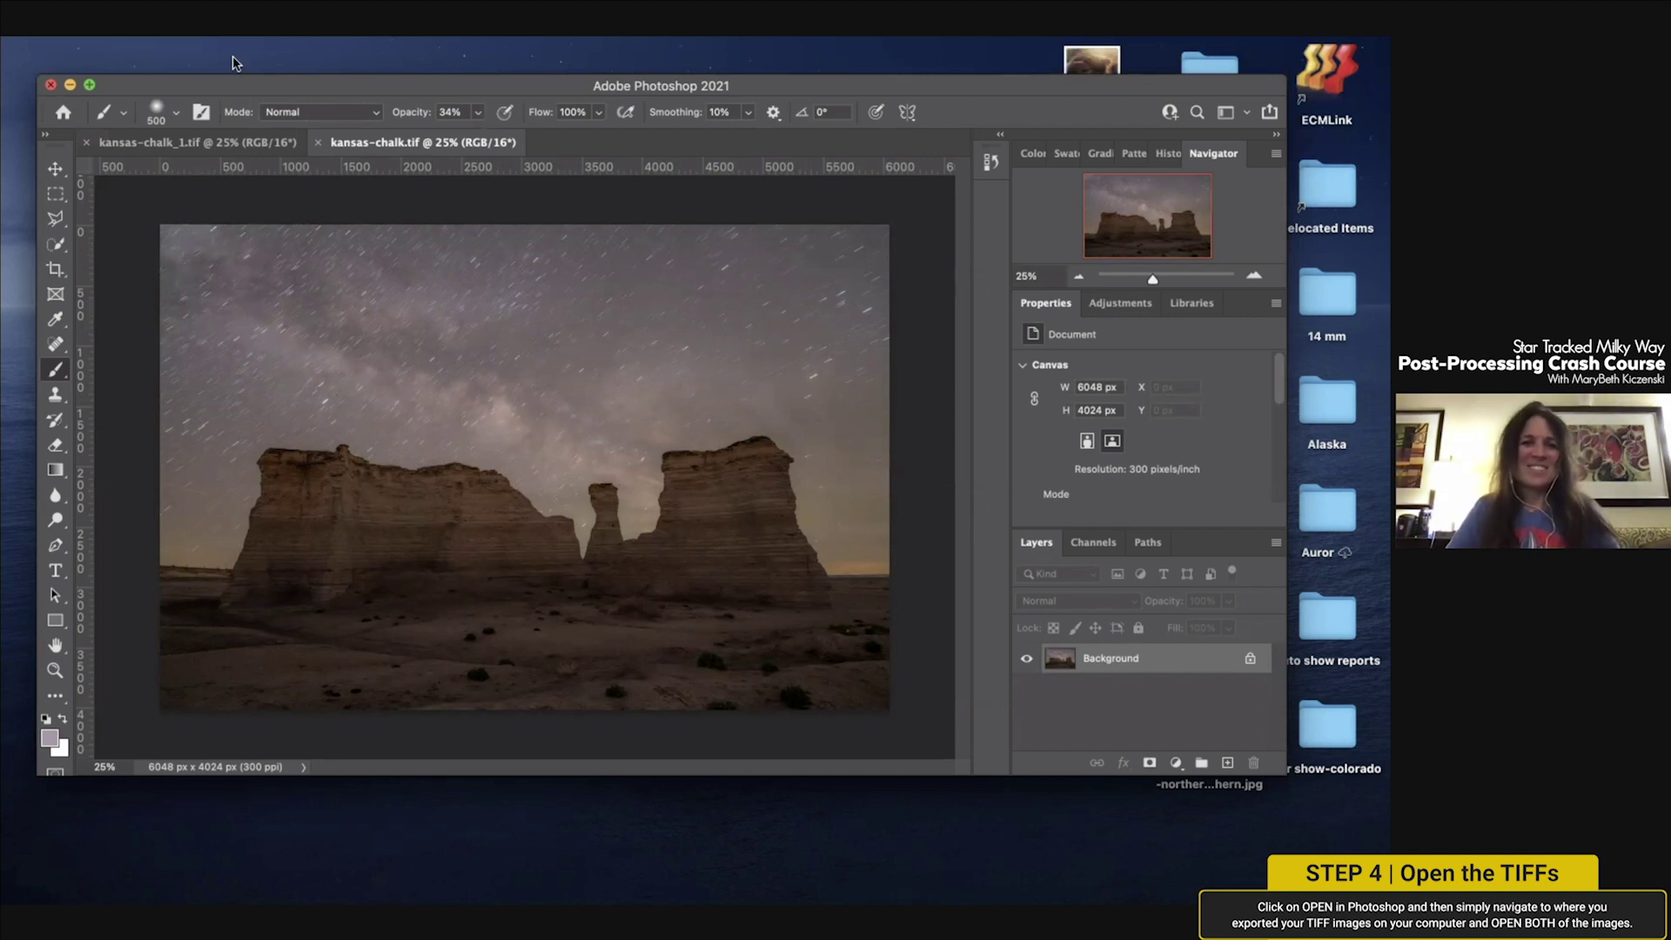
pyautogui.click(90, 84)
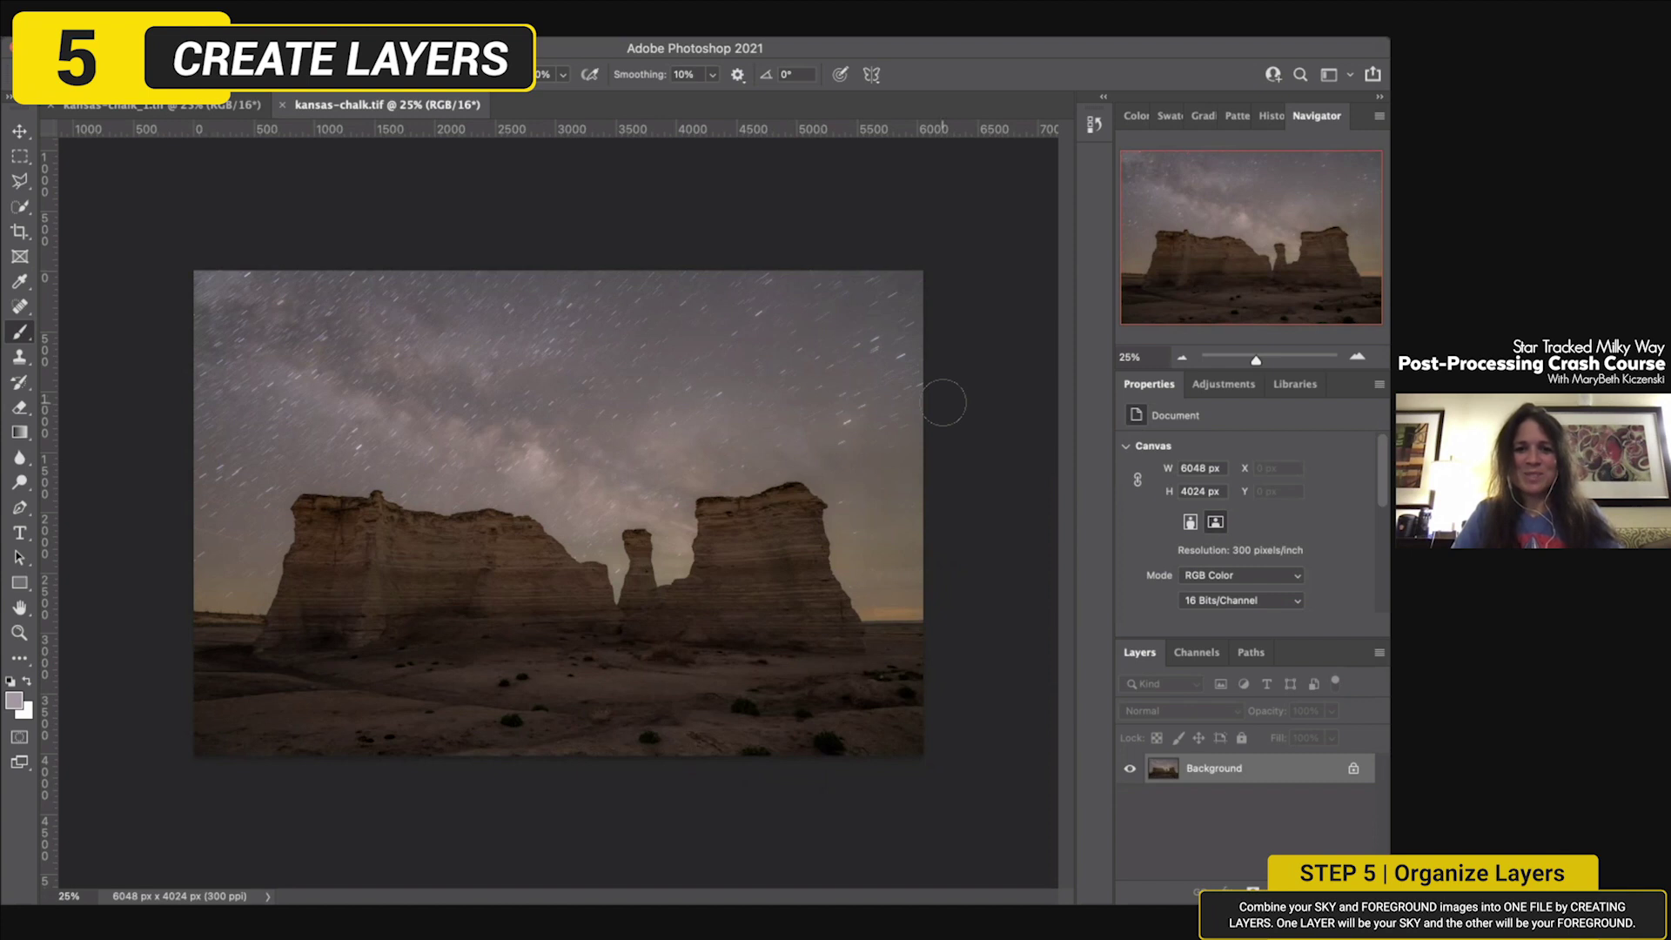
# Step: Convert the Background of kansas-chalk.tif into a regular layer named foreground
pyautogui.doubleClick(1225, 771)
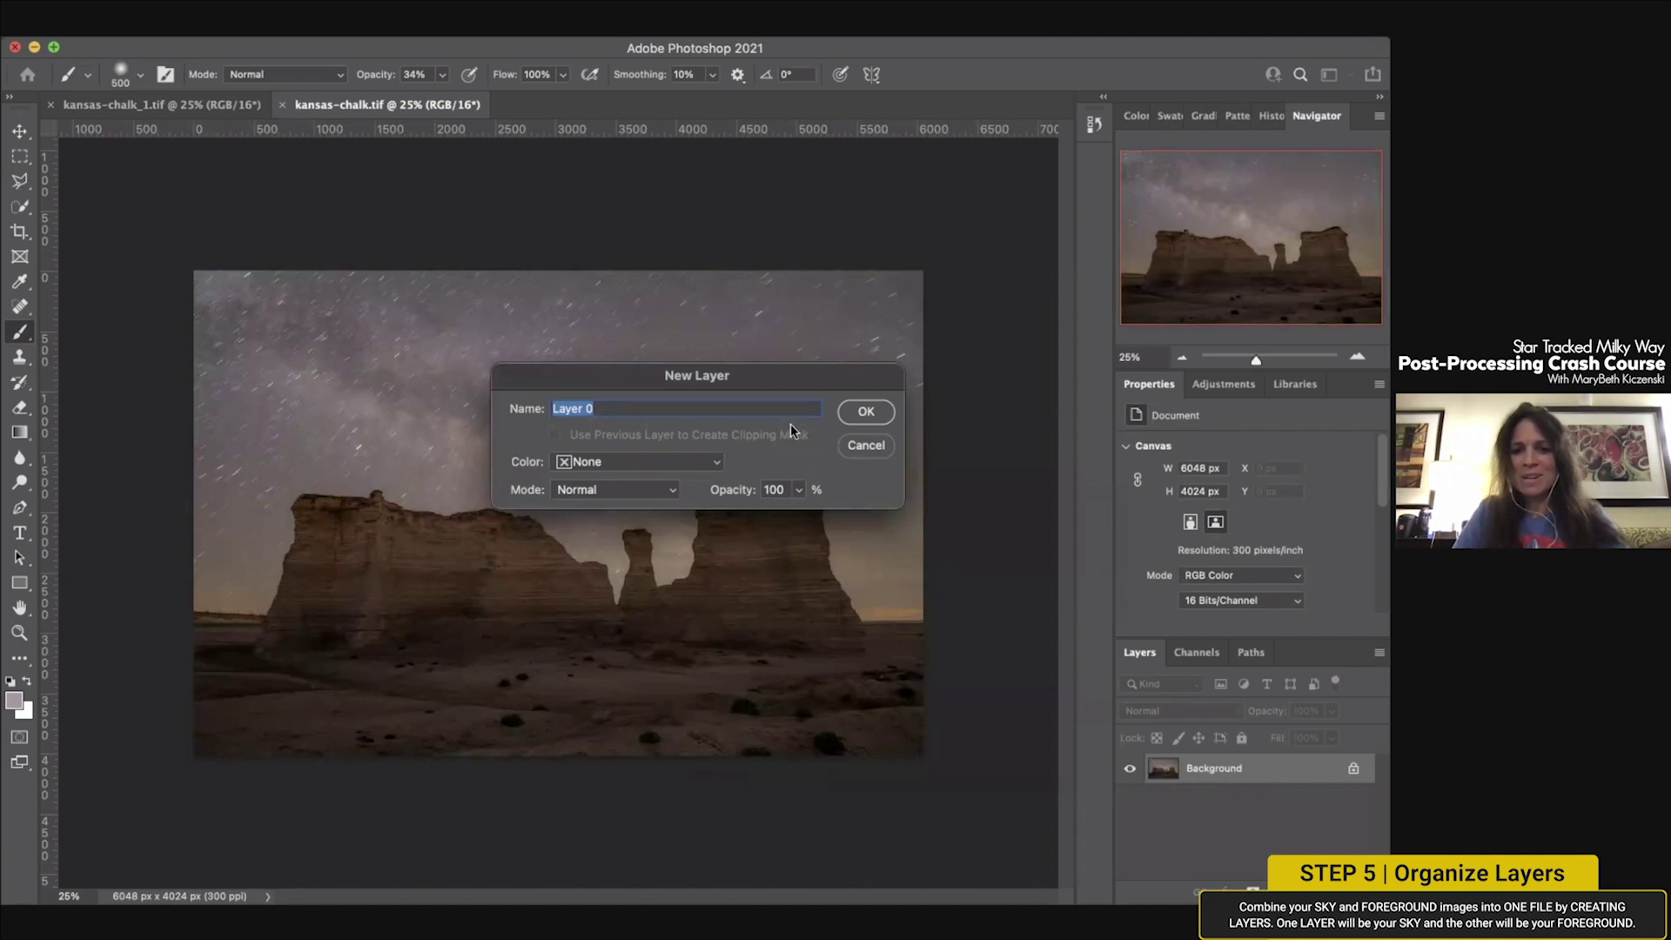
pyautogui.write('foreground')
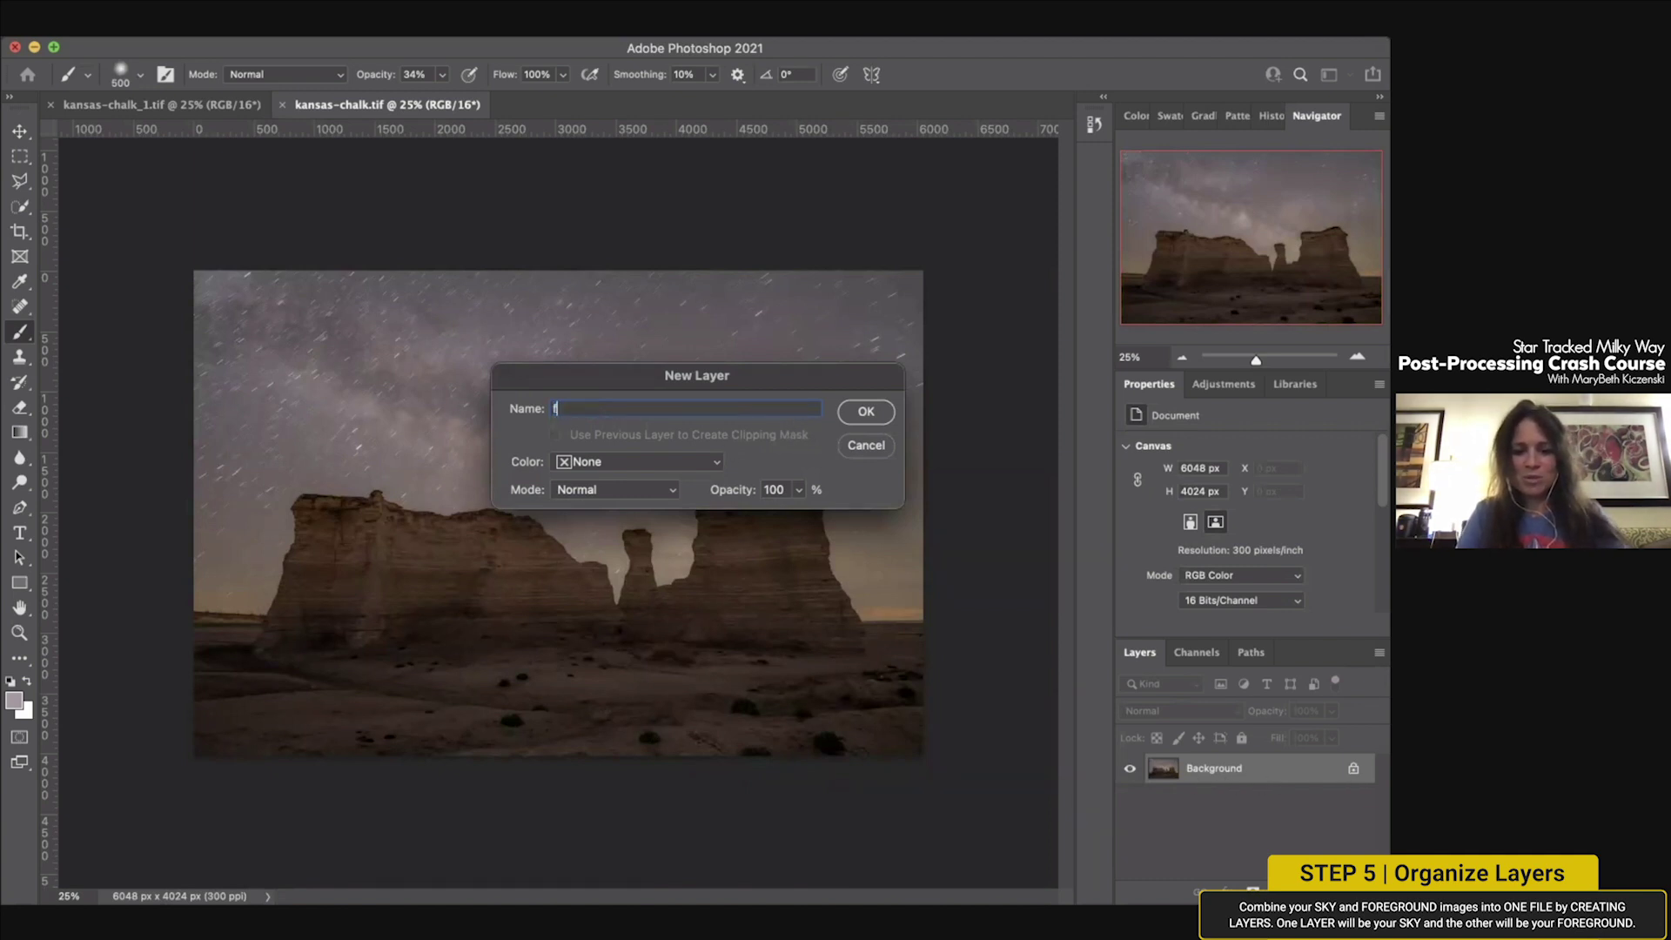
pyautogui.click(867, 412)
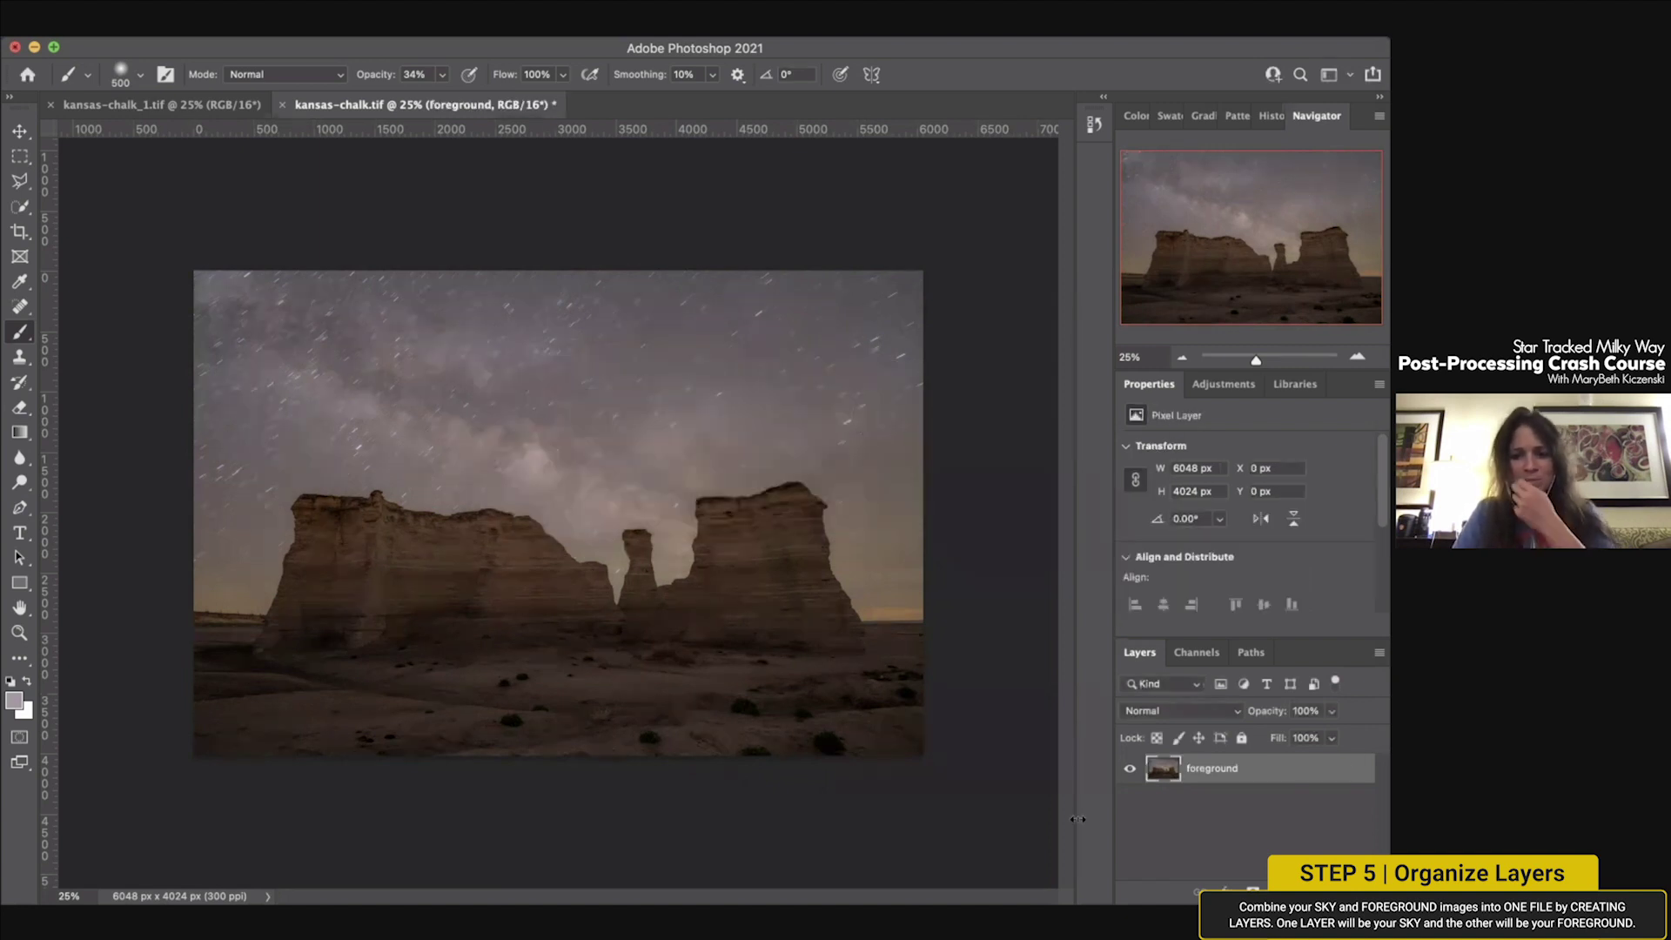
pyautogui.doubleClick(1173, 777)
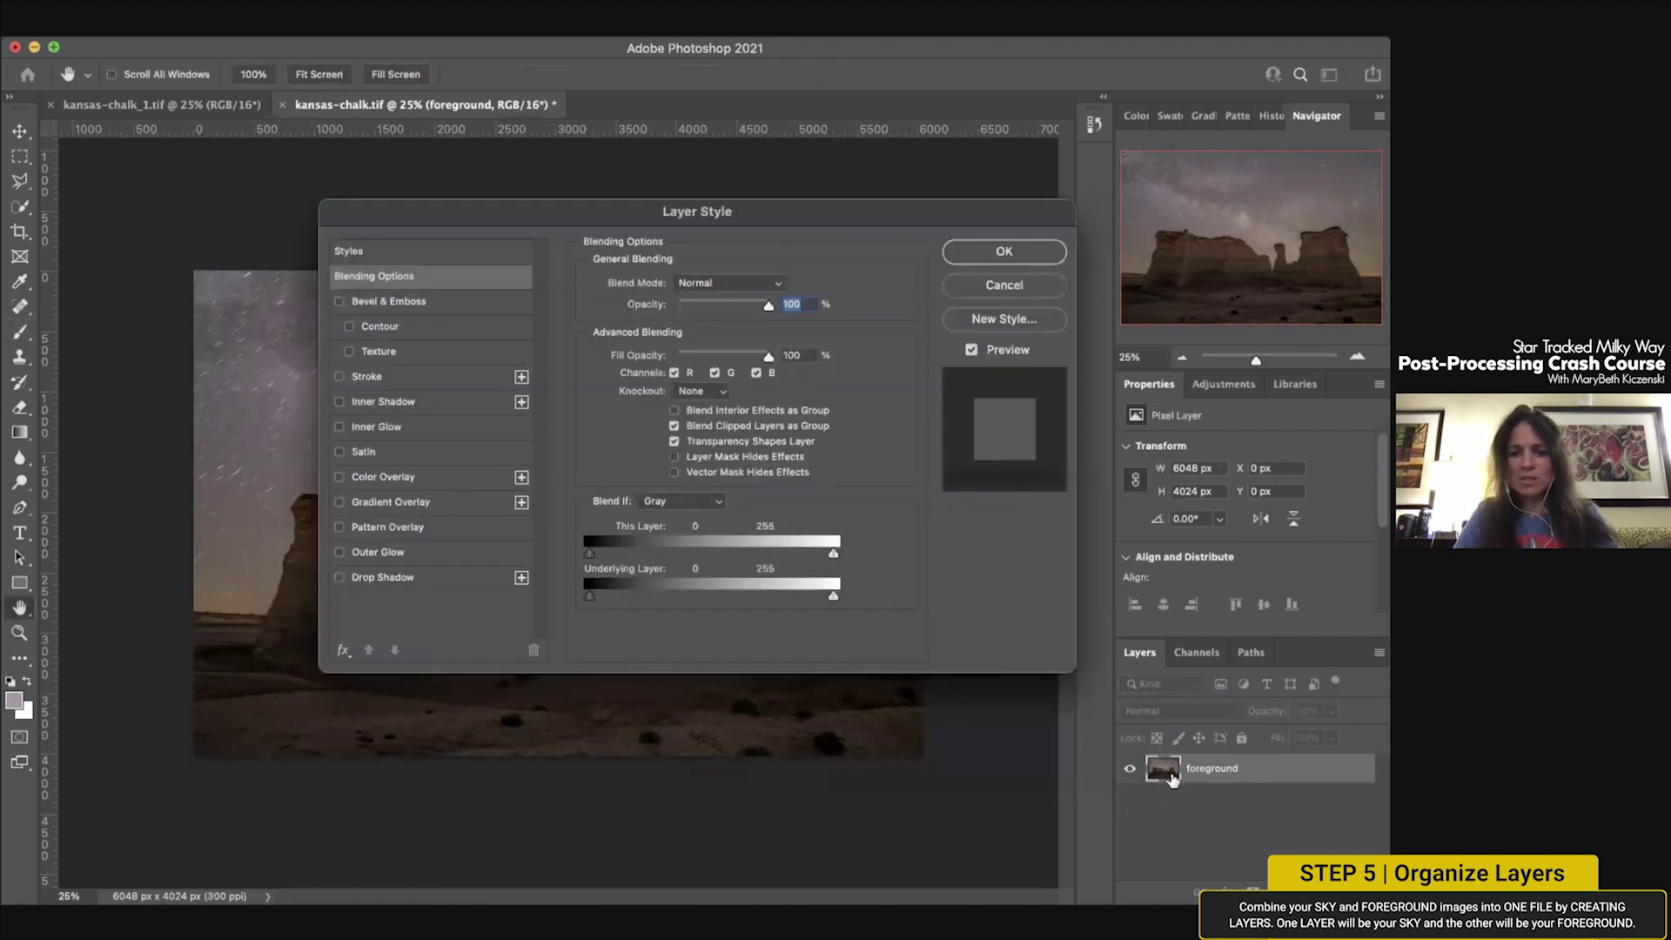
pyautogui.click(962, 286)
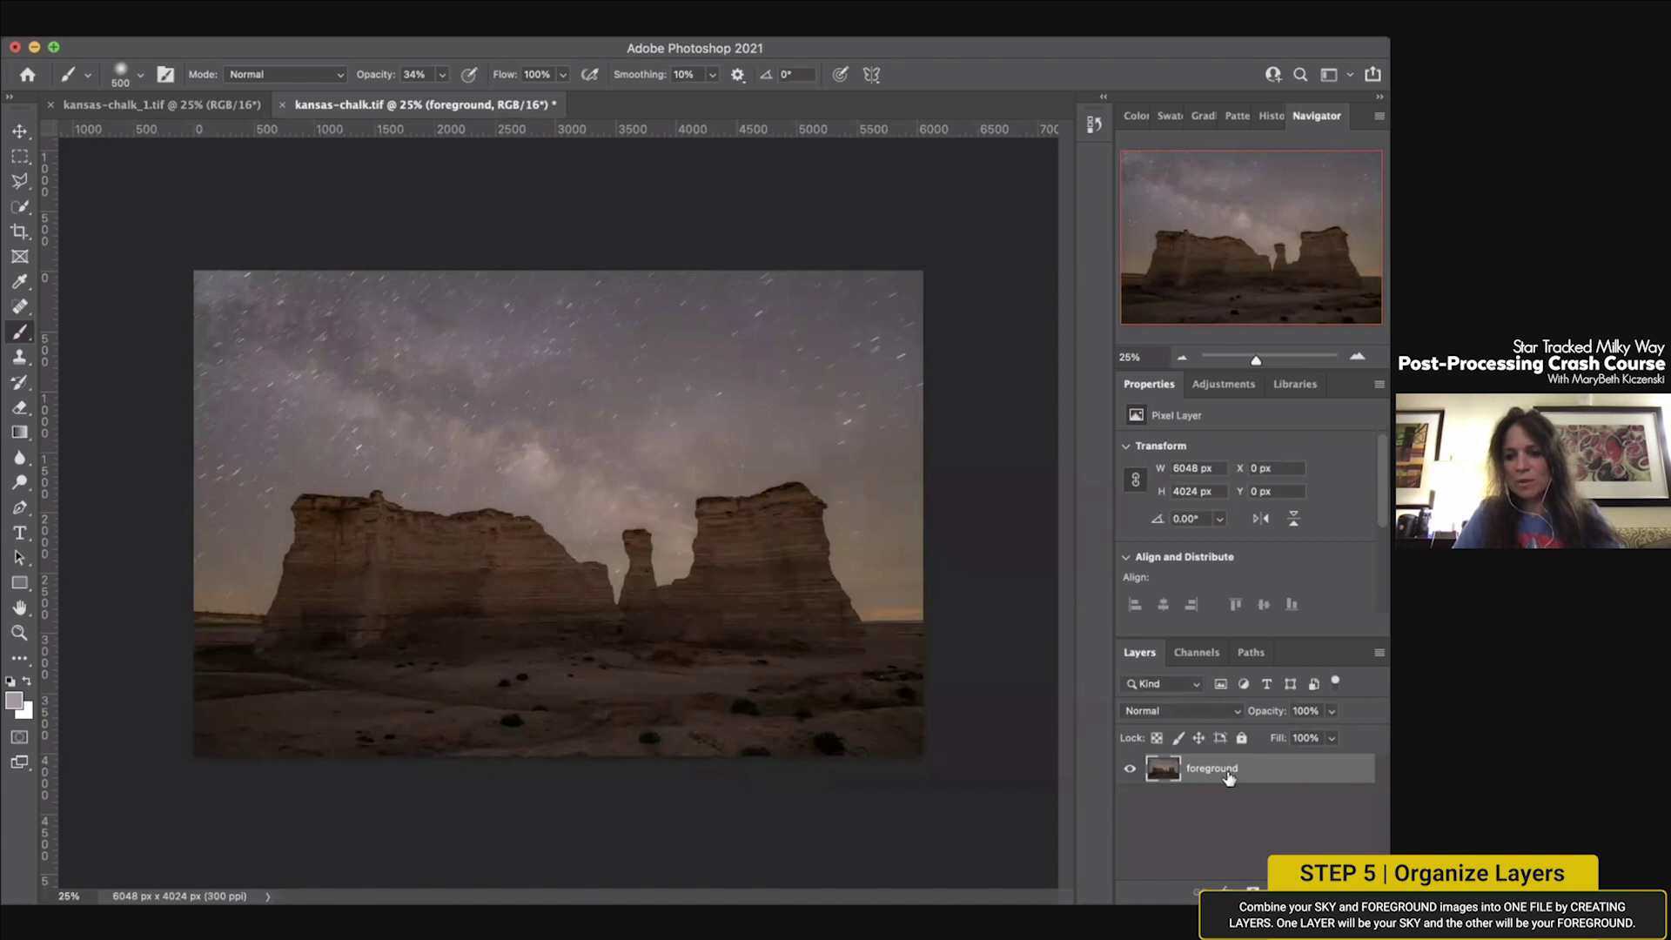
pyautogui.doubleClick(1278, 777)
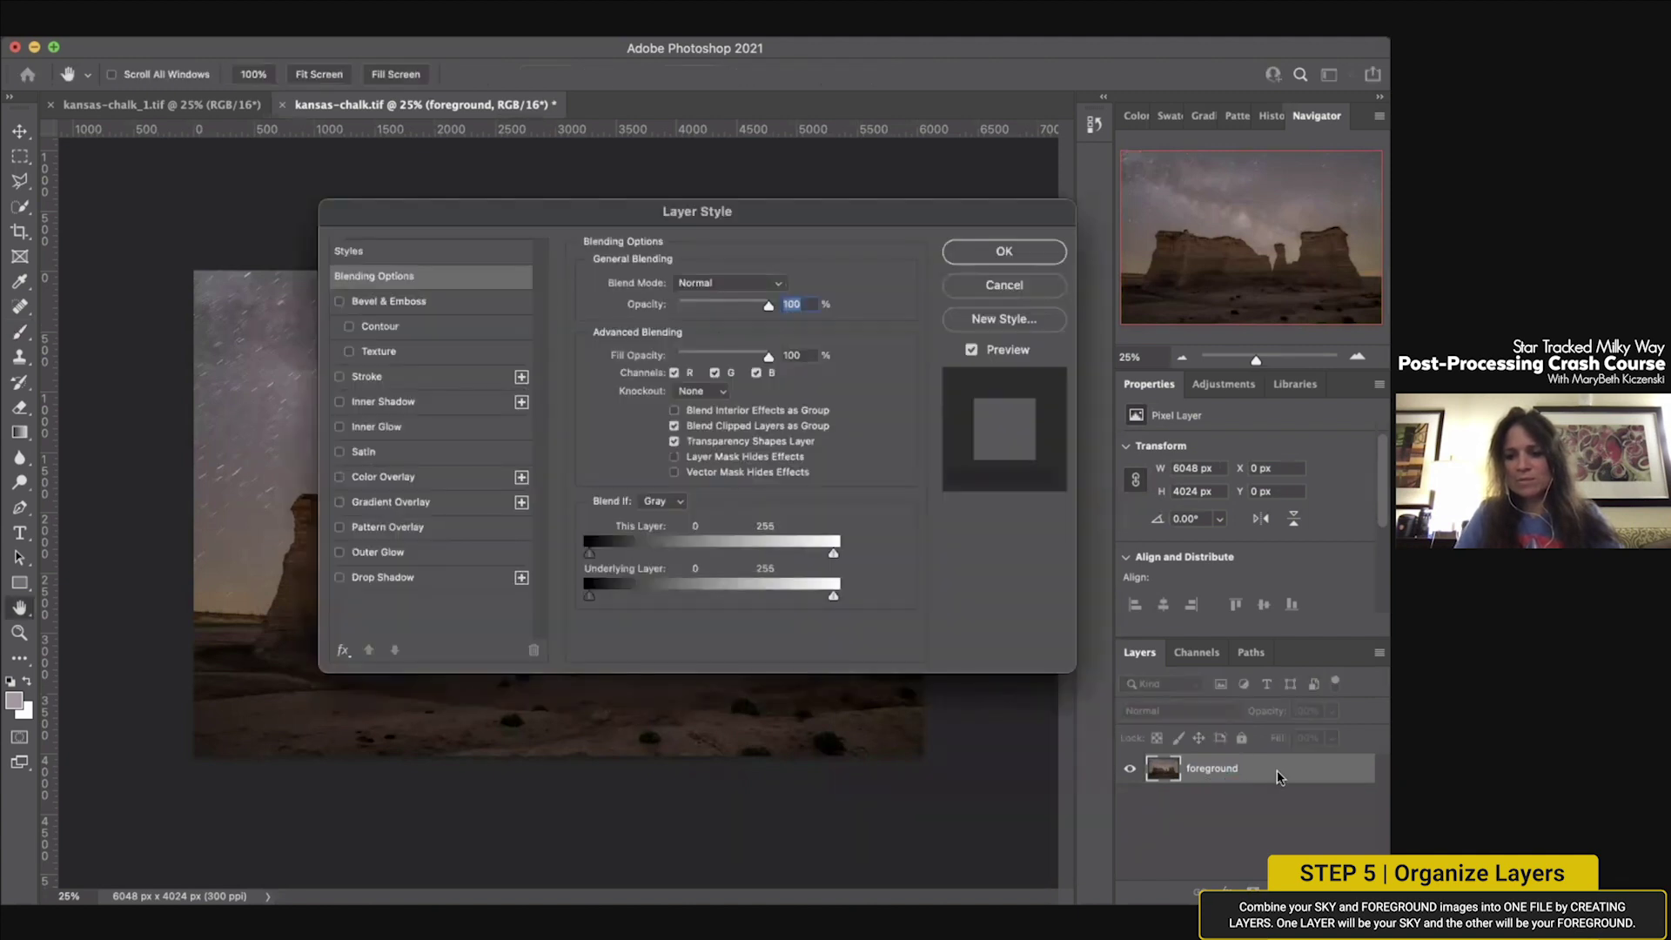
pyautogui.click(1004, 287)
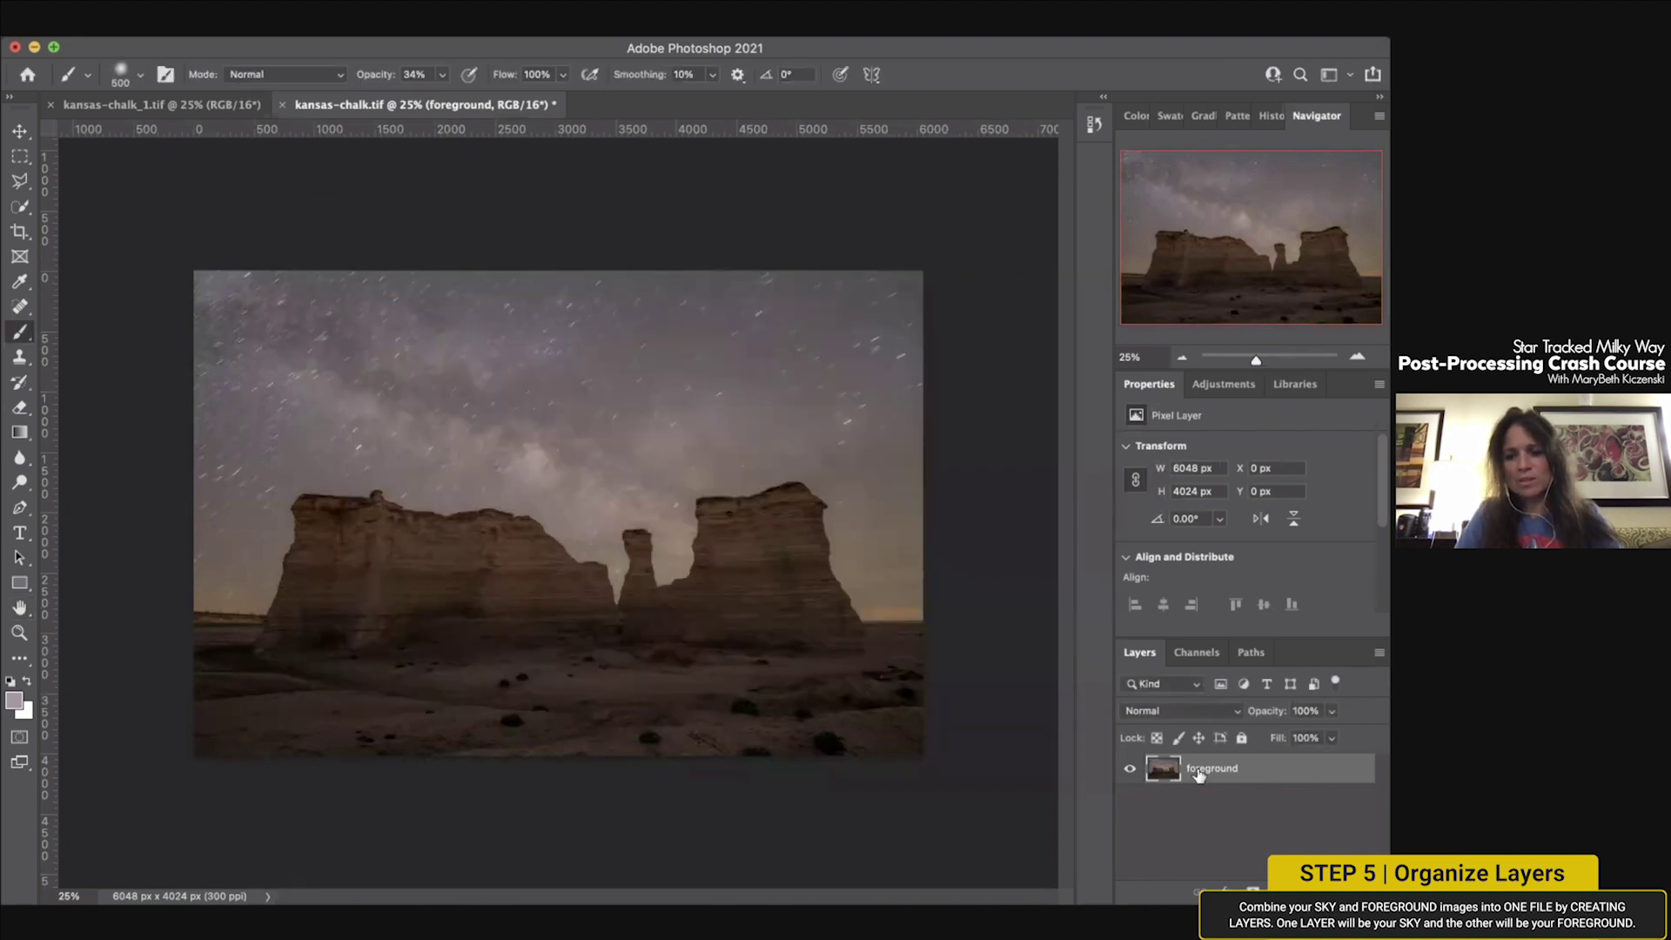
# Step: Switch to kansas-chalk_1.tif and convert its Background into a regular layer named sky
pyautogui.moveTo(1198, 774); pyautogui.dragTo(1066, 718)
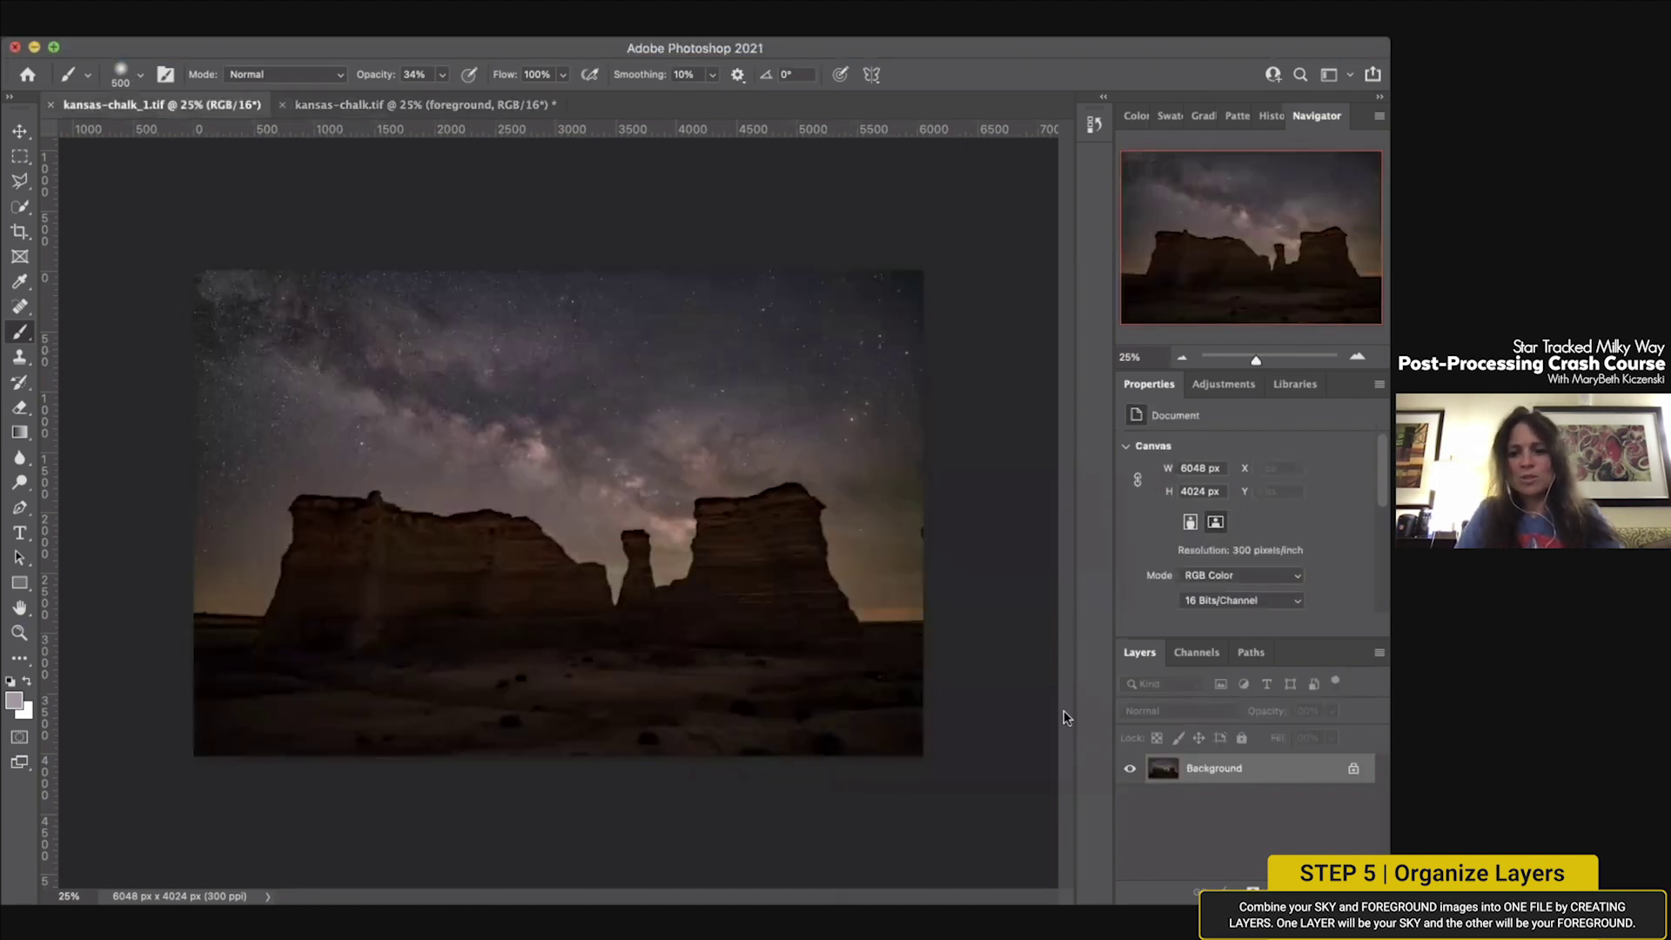
pyautogui.doubleClick(1236, 772)
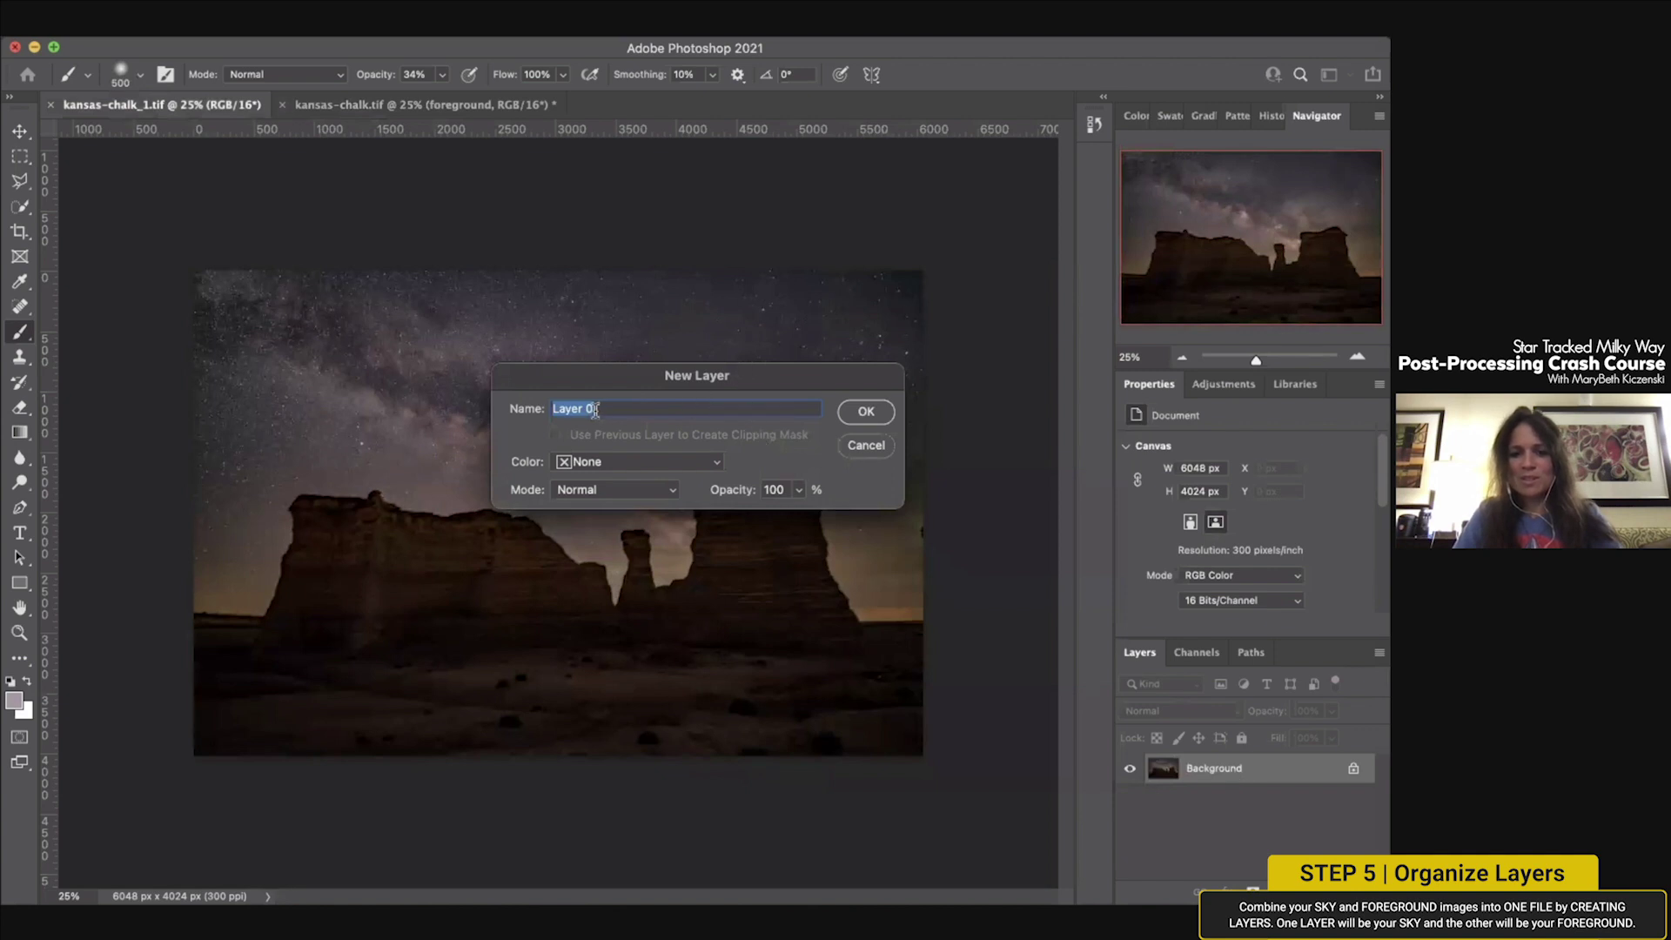
pyautogui.write('sky')
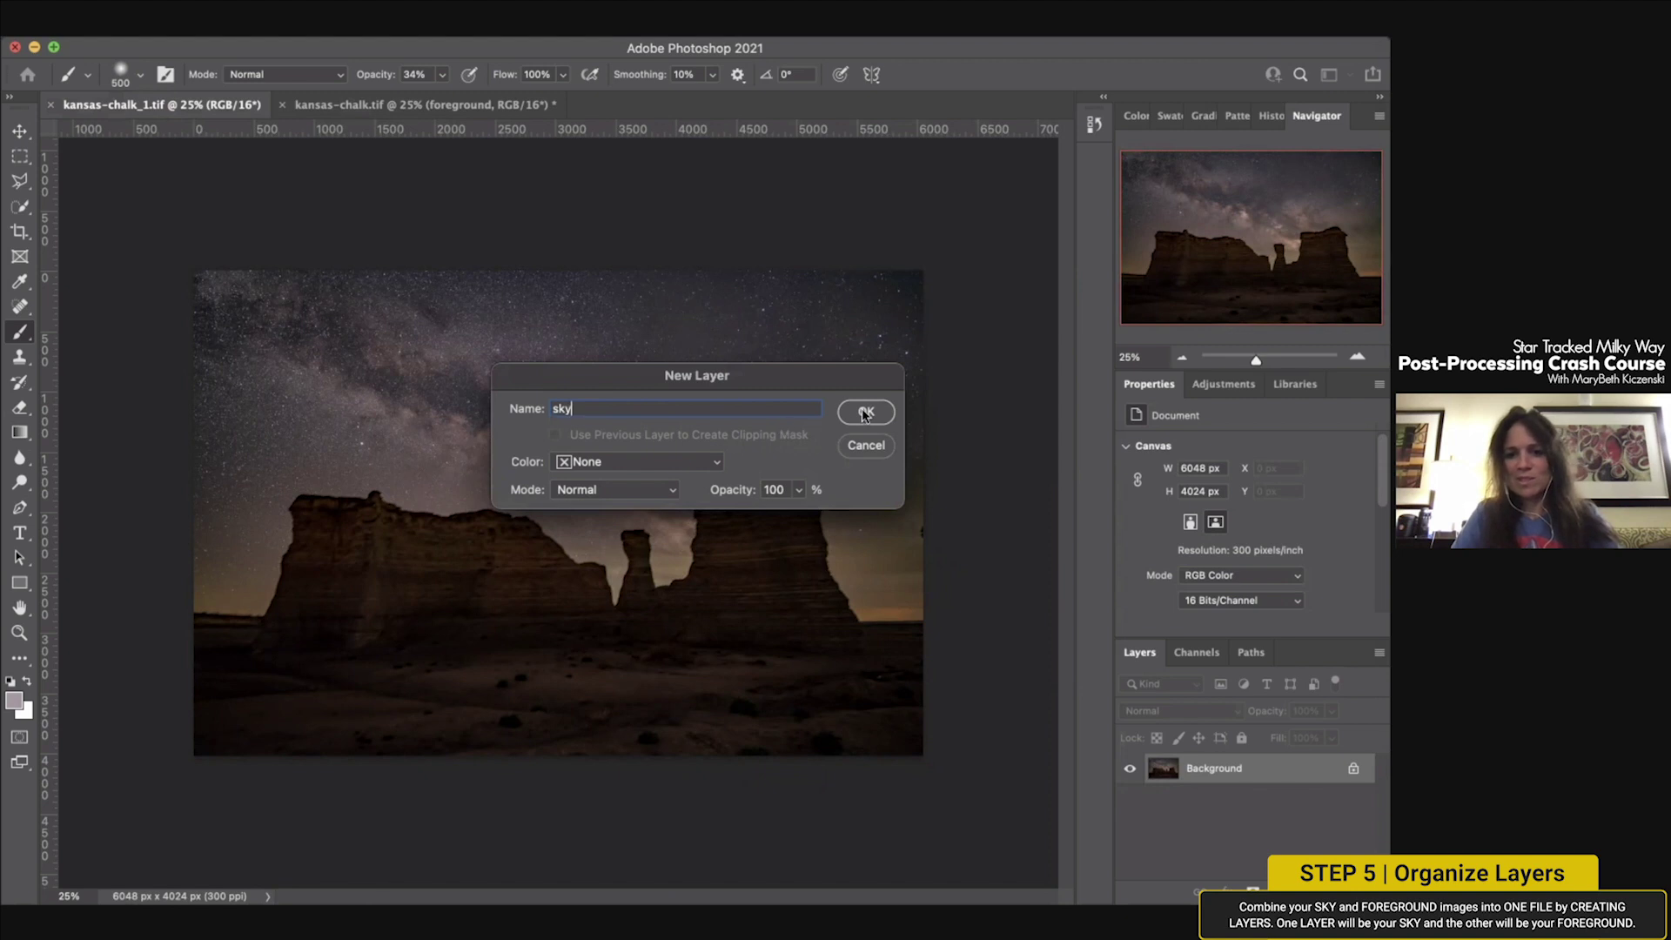
pyautogui.click(864, 413)
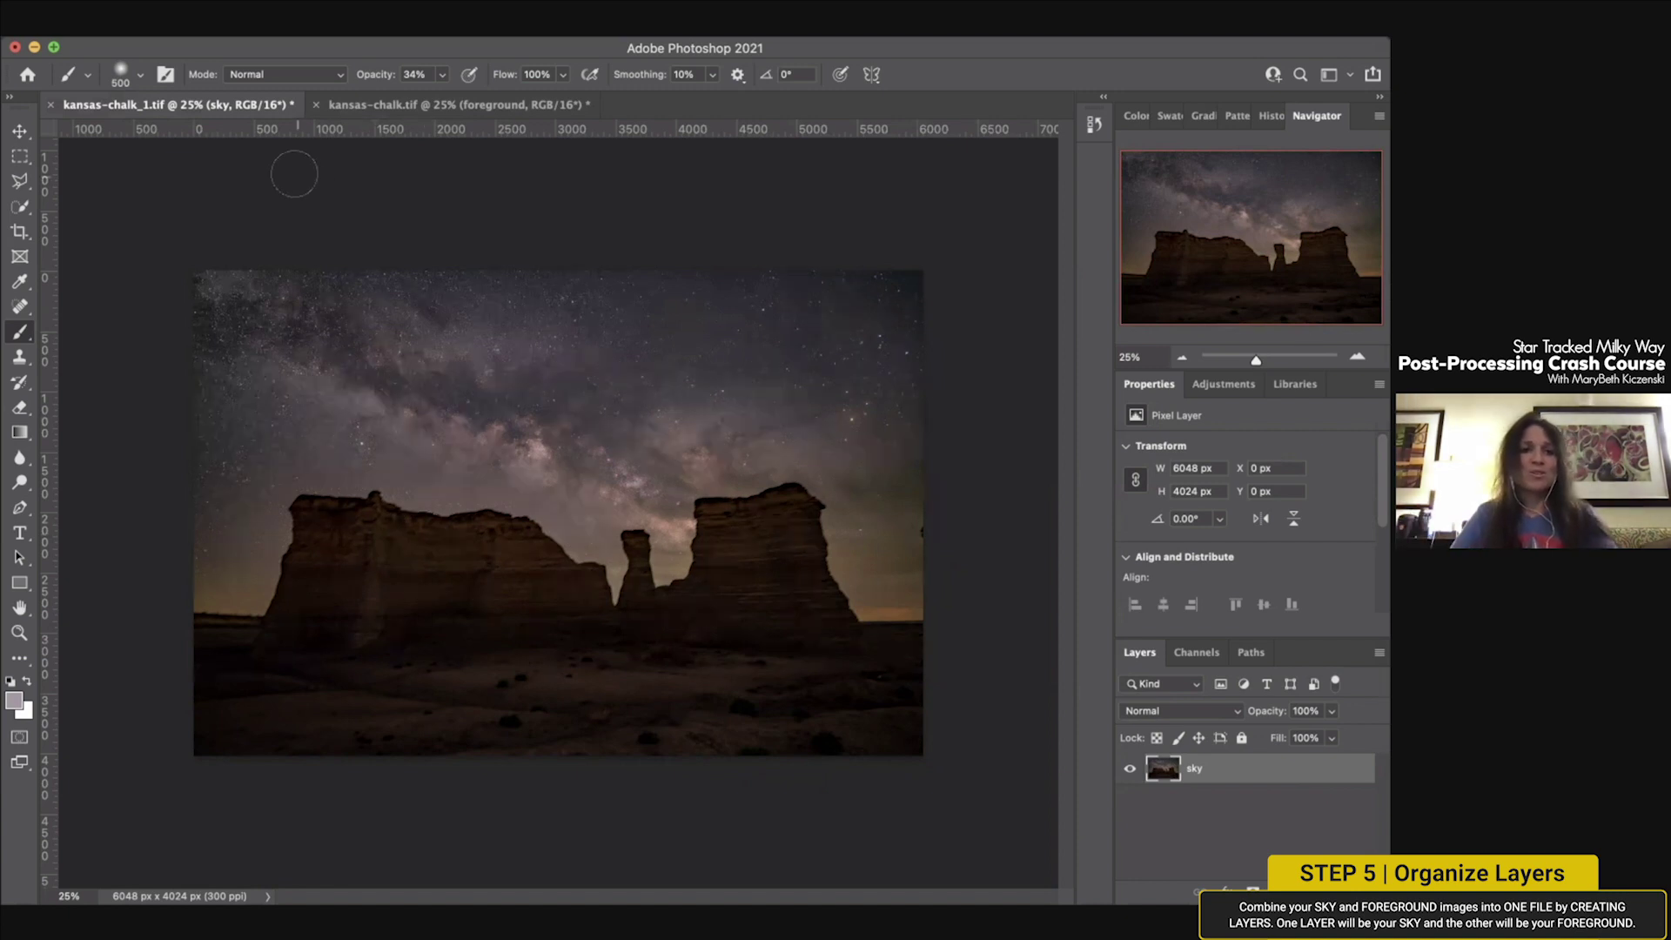
# Step: Copy the entire sky image and paste it into kansas-chalk.tif as a new layer
pyautogui.moveTo(296, 39)
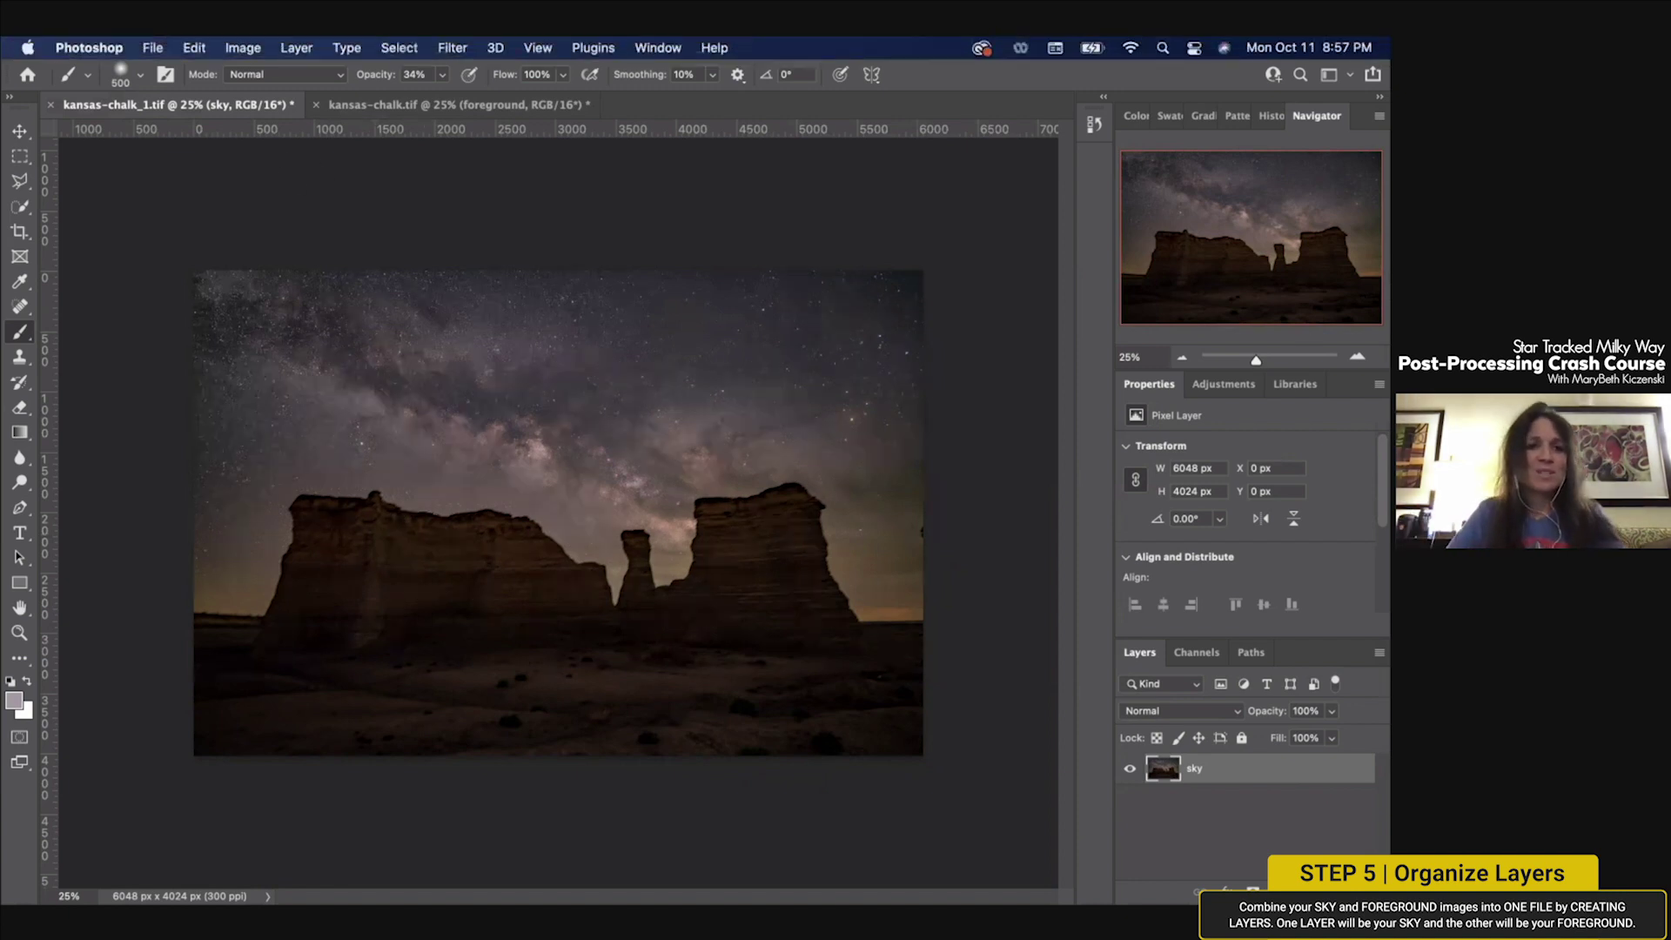
pyautogui.click(396, 51)
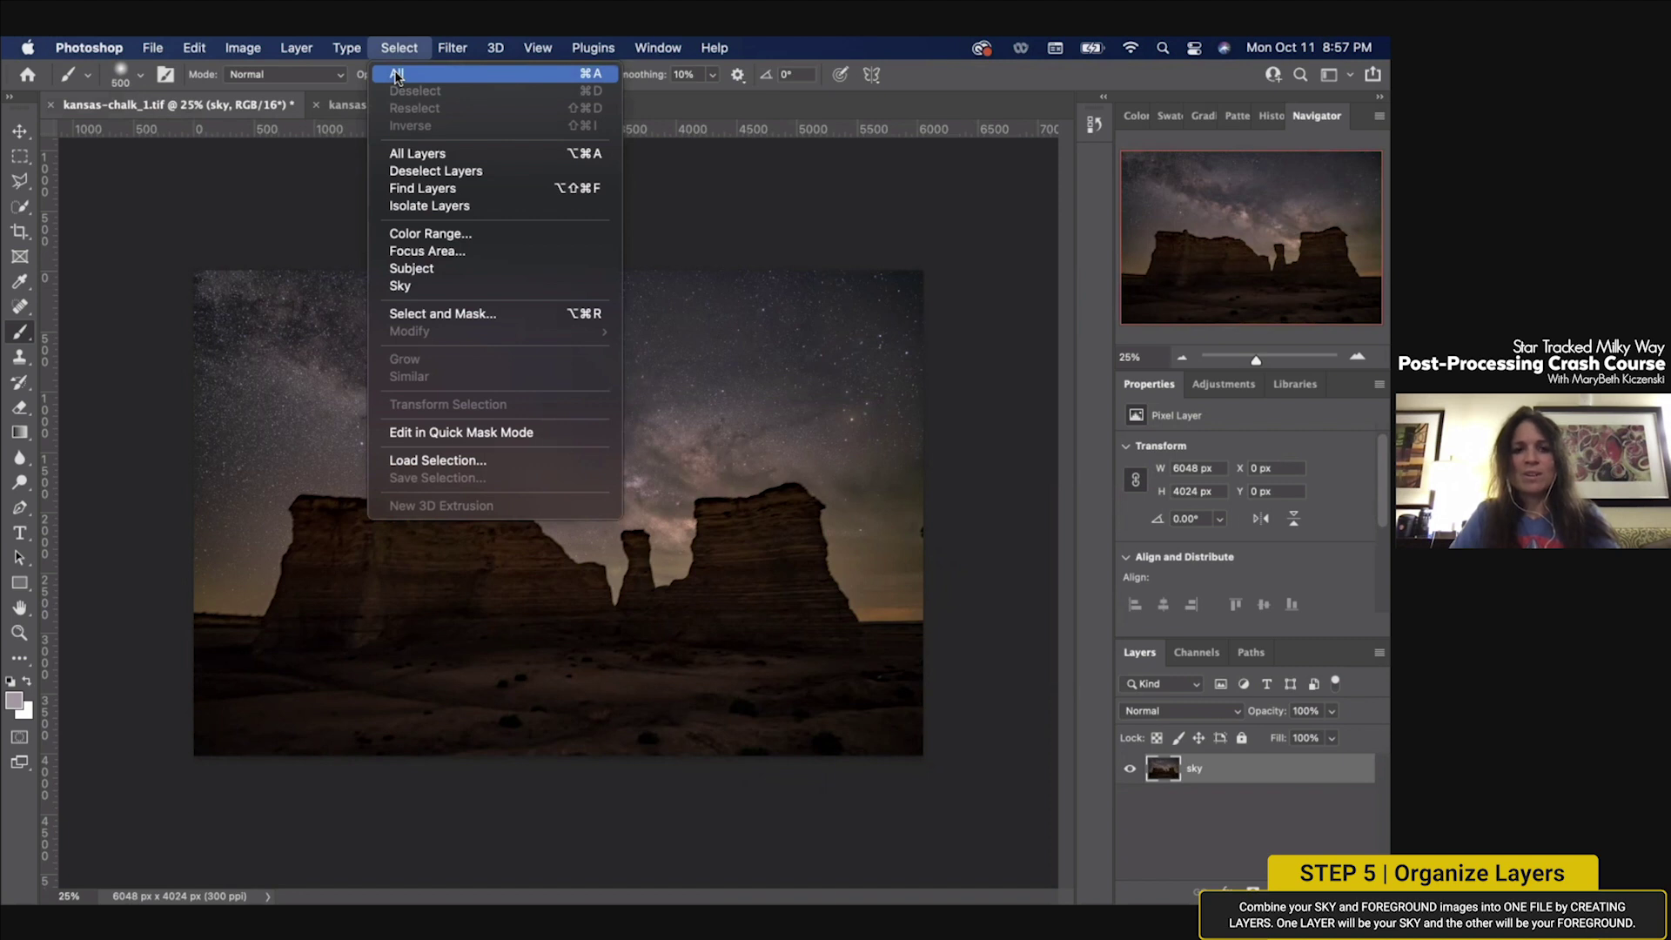
pyautogui.click(396, 74)
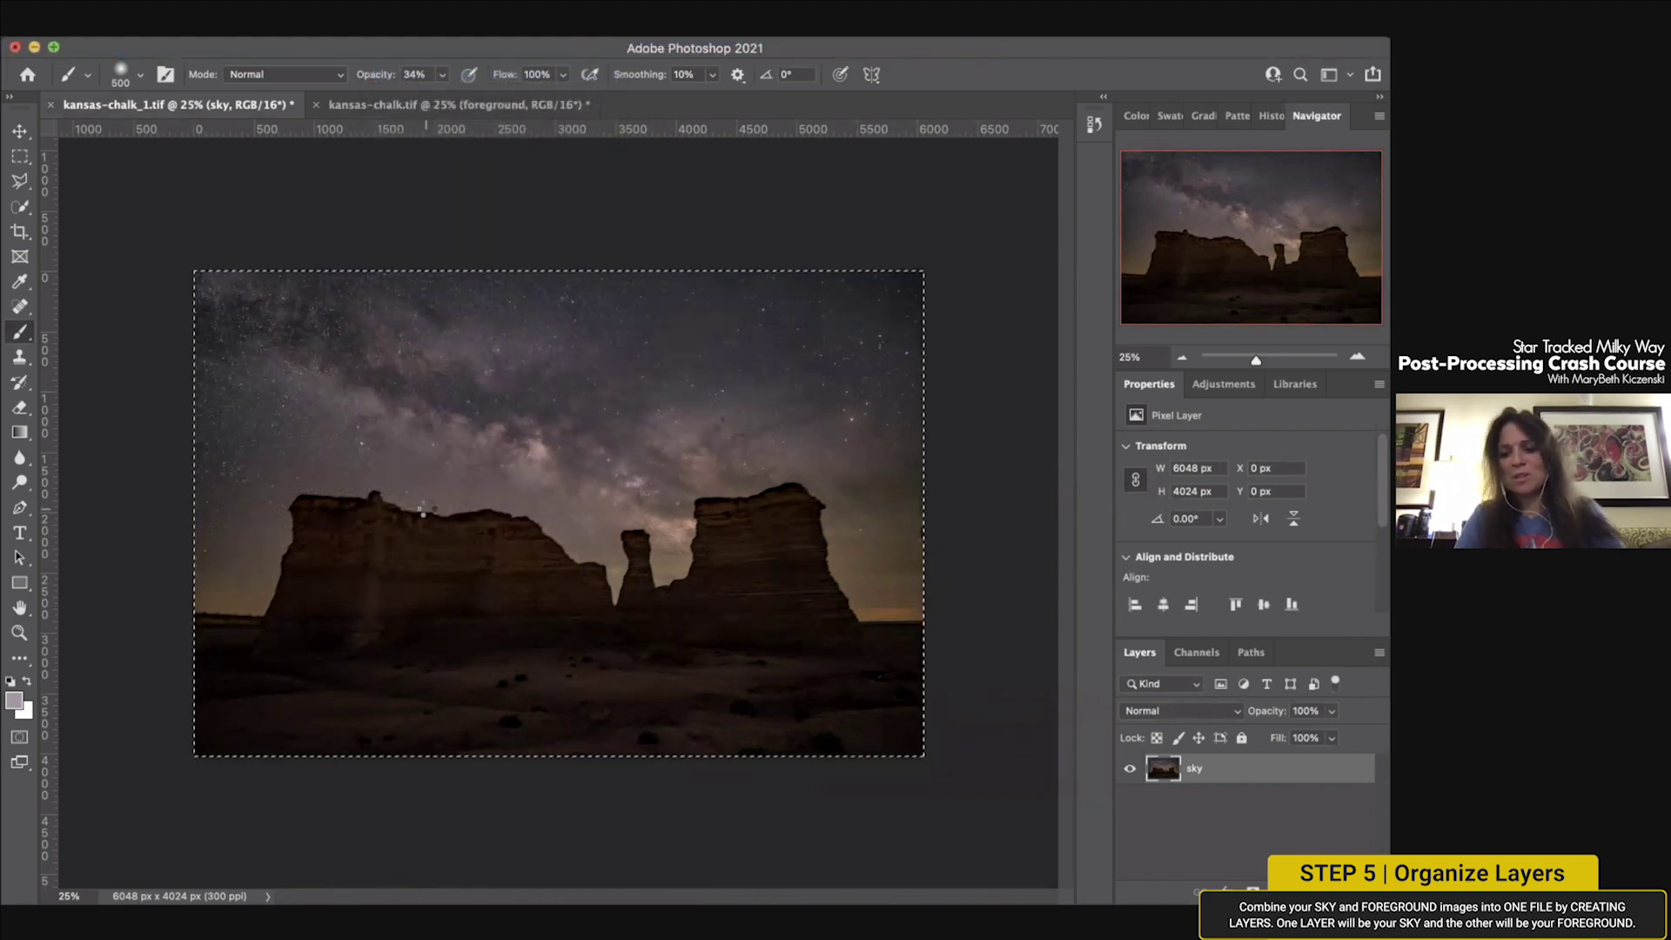
pyautogui.click(375, 106)
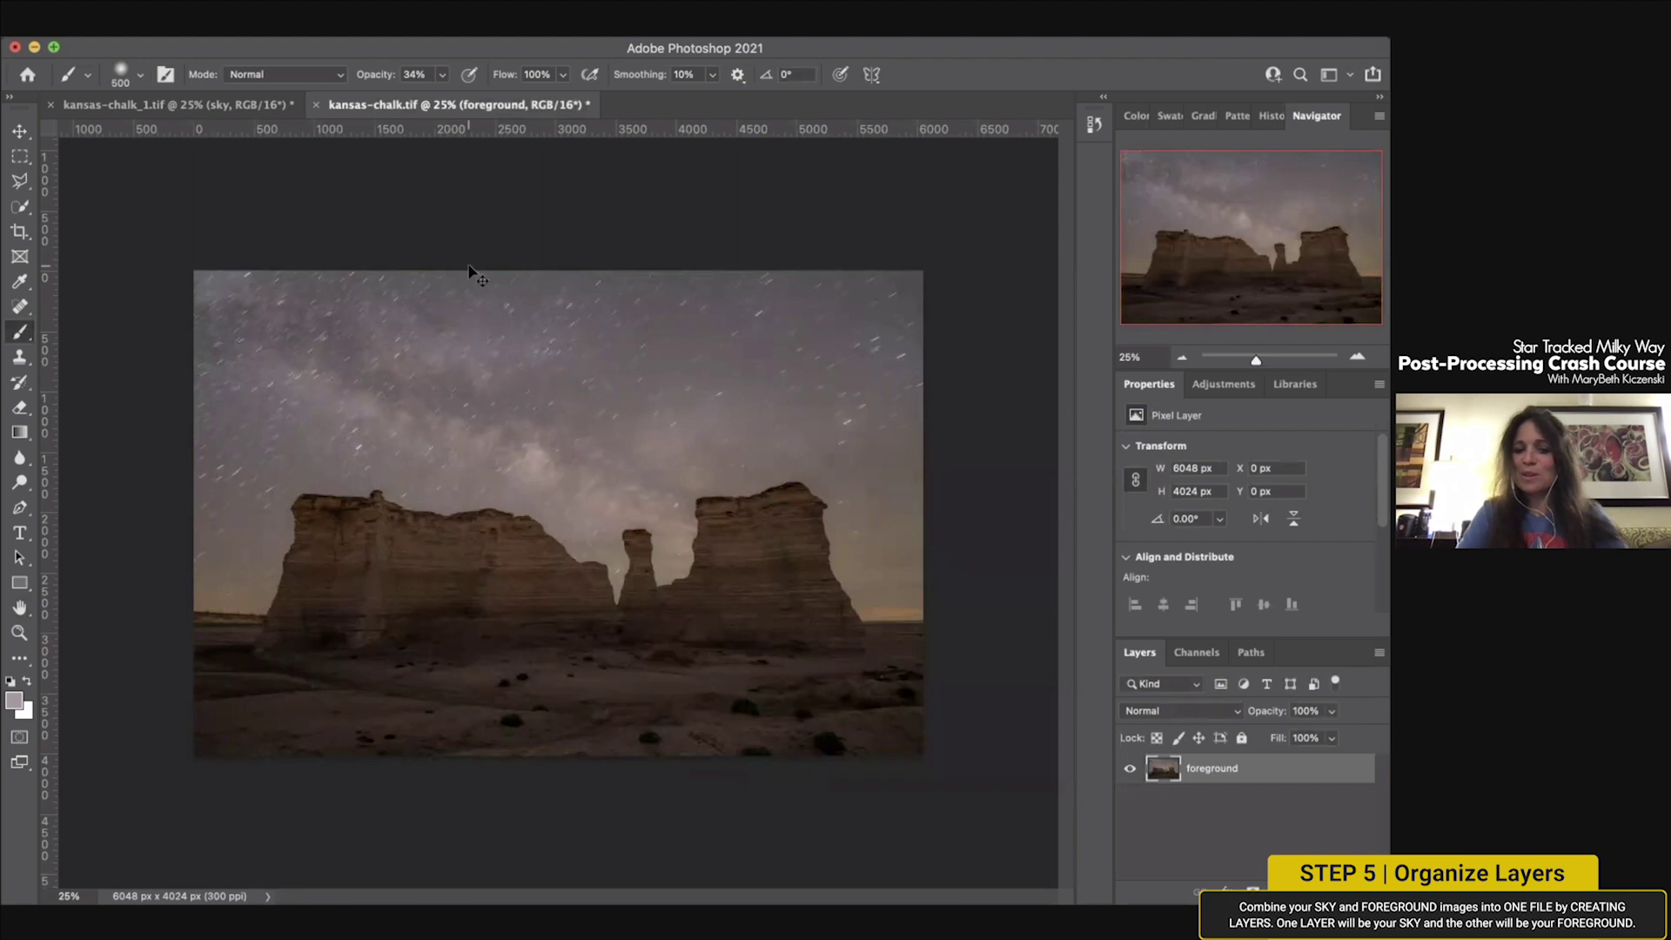
pyautogui.press('super+v')
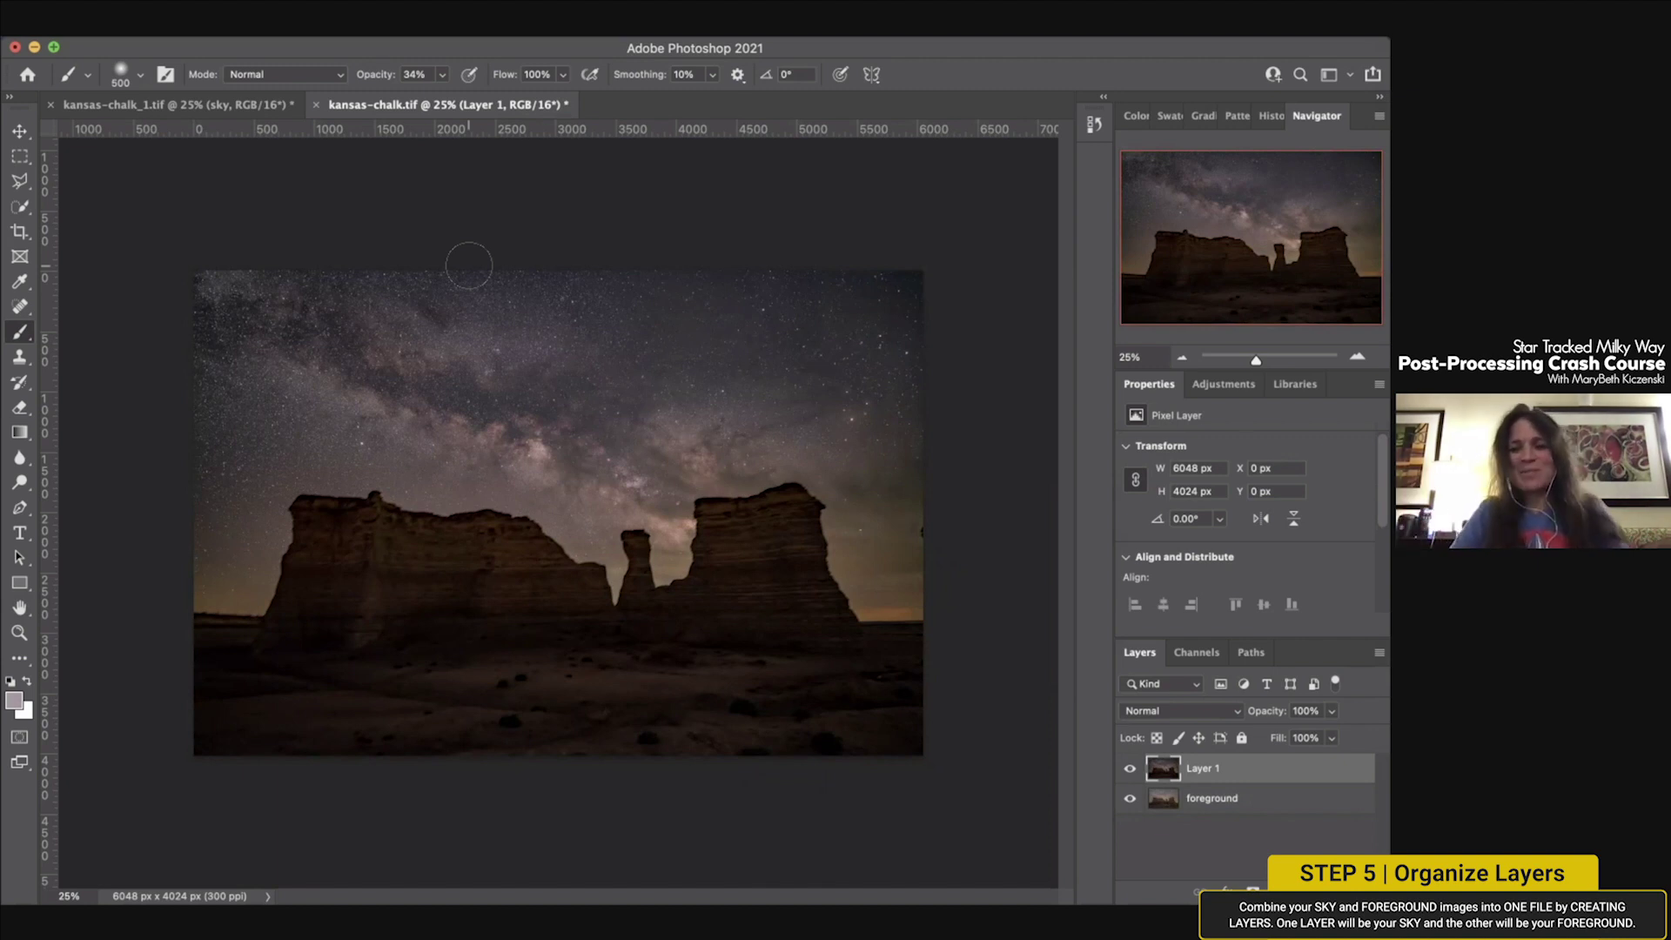
# Step: Rename the pasted layer to sky and move it beneath the foreground layer
pyautogui.doubleClick(1206, 769)
pyautogui.write('sky')
pyautogui.press('Return')
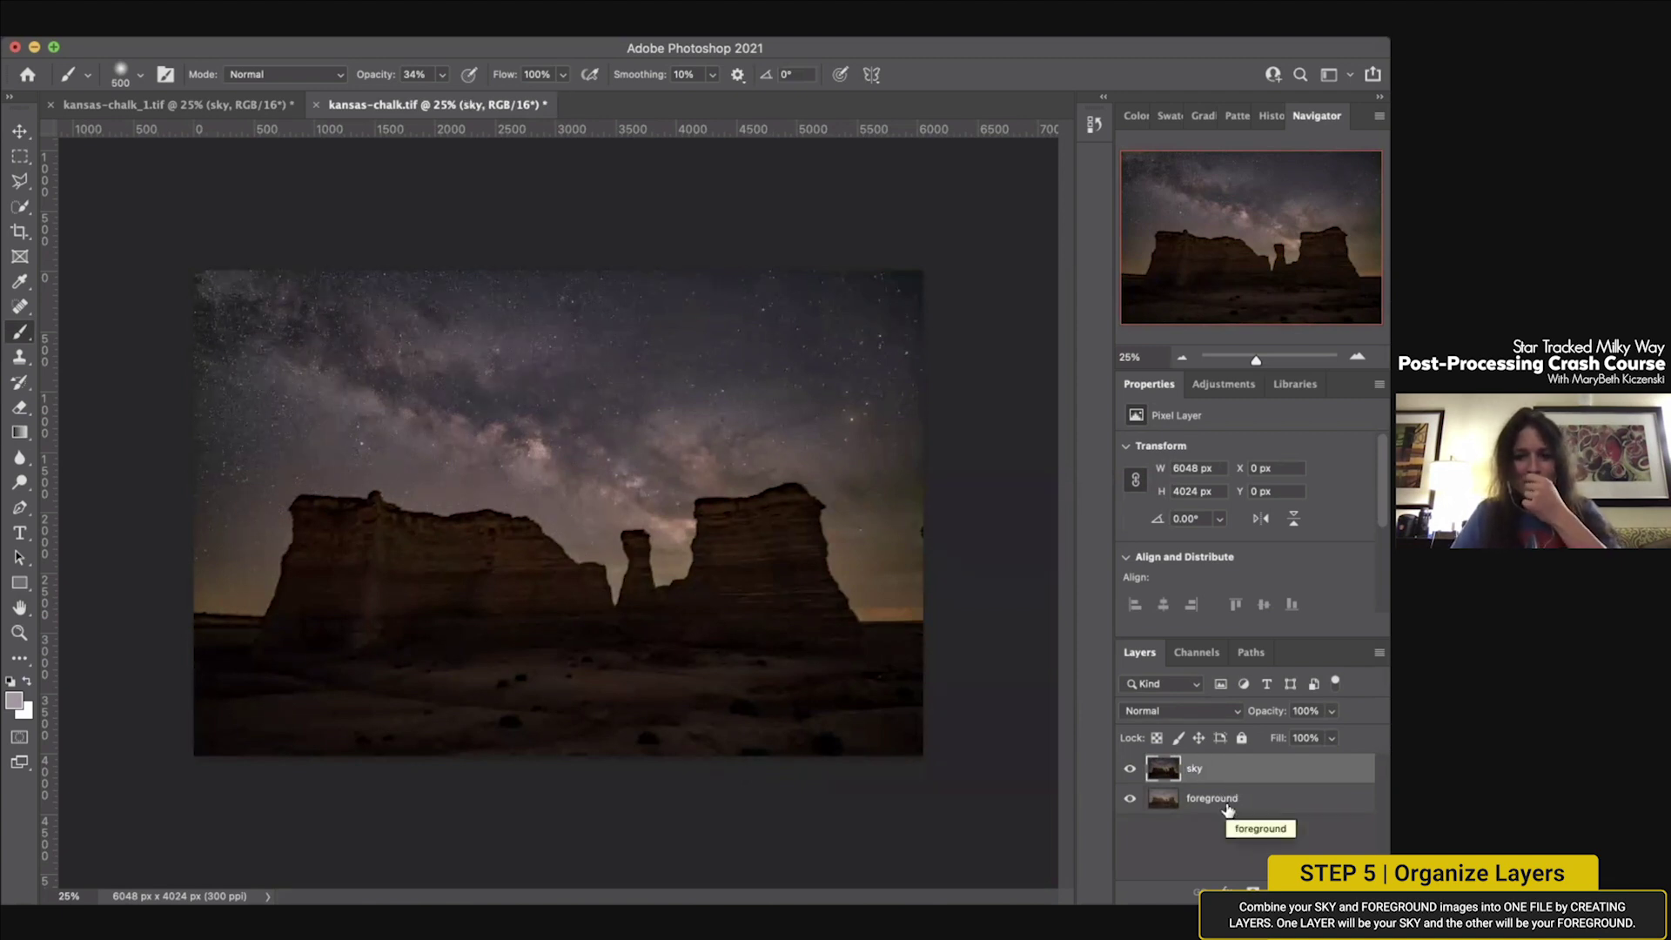
pyautogui.moveTo(1176, 782); pyautogui.dragTo(1179, 833)
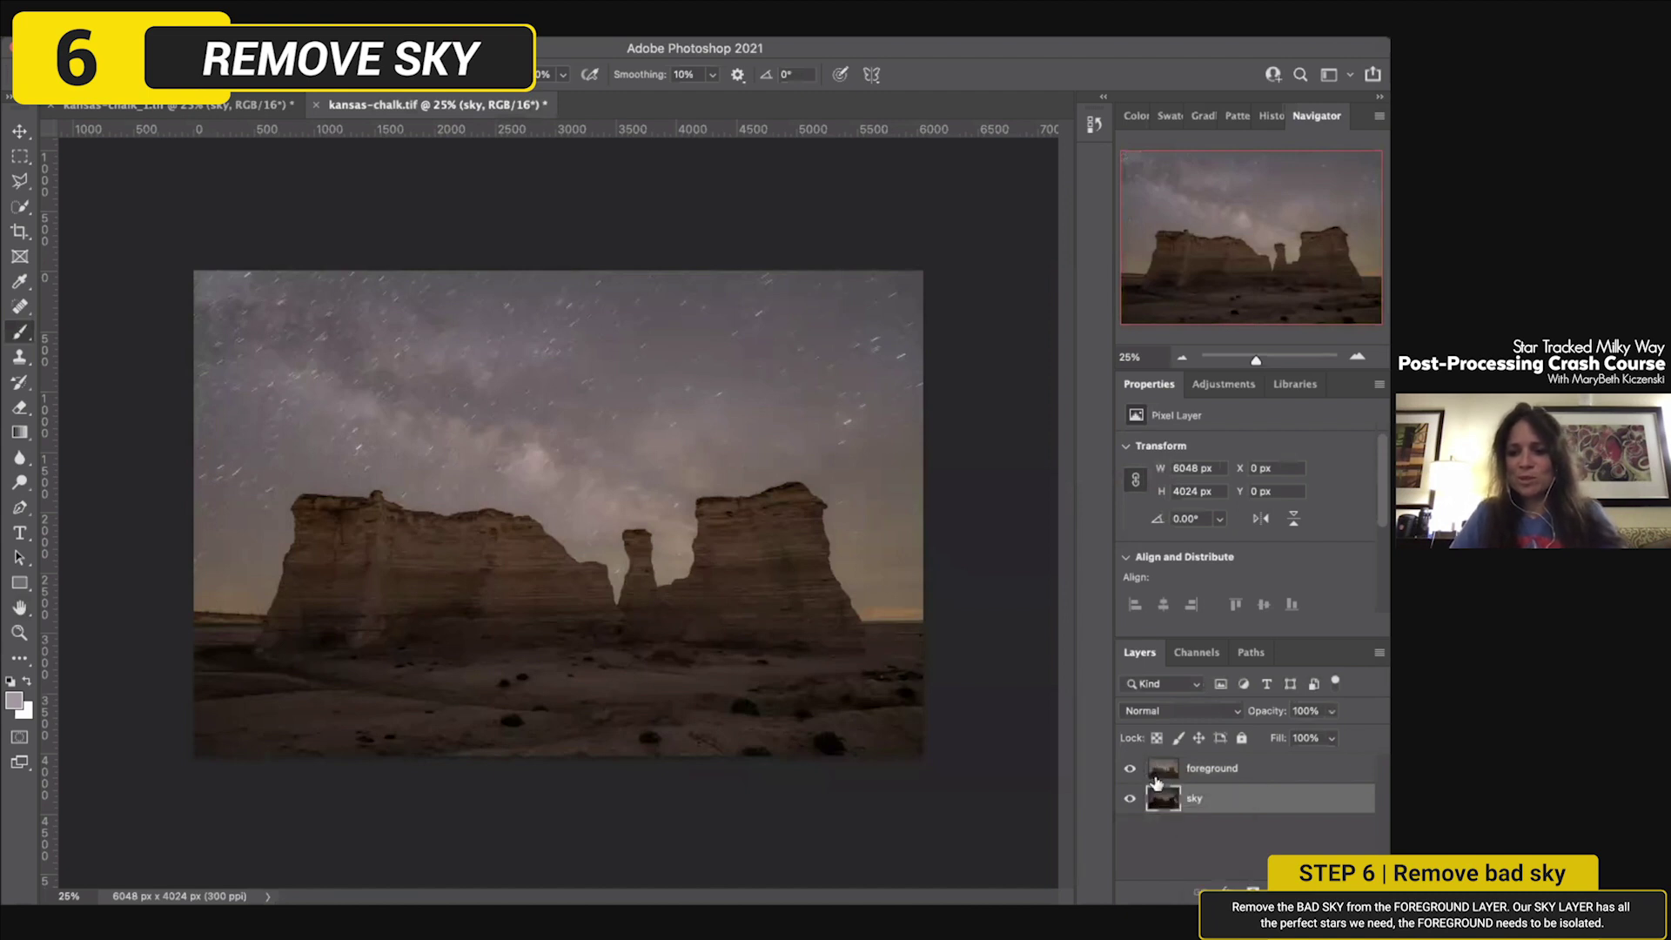
# Step: Select the whole sky area above the rocks and horizon on the foreground layer with the Quick Selection tool
pyautogui.click(1156, 775)
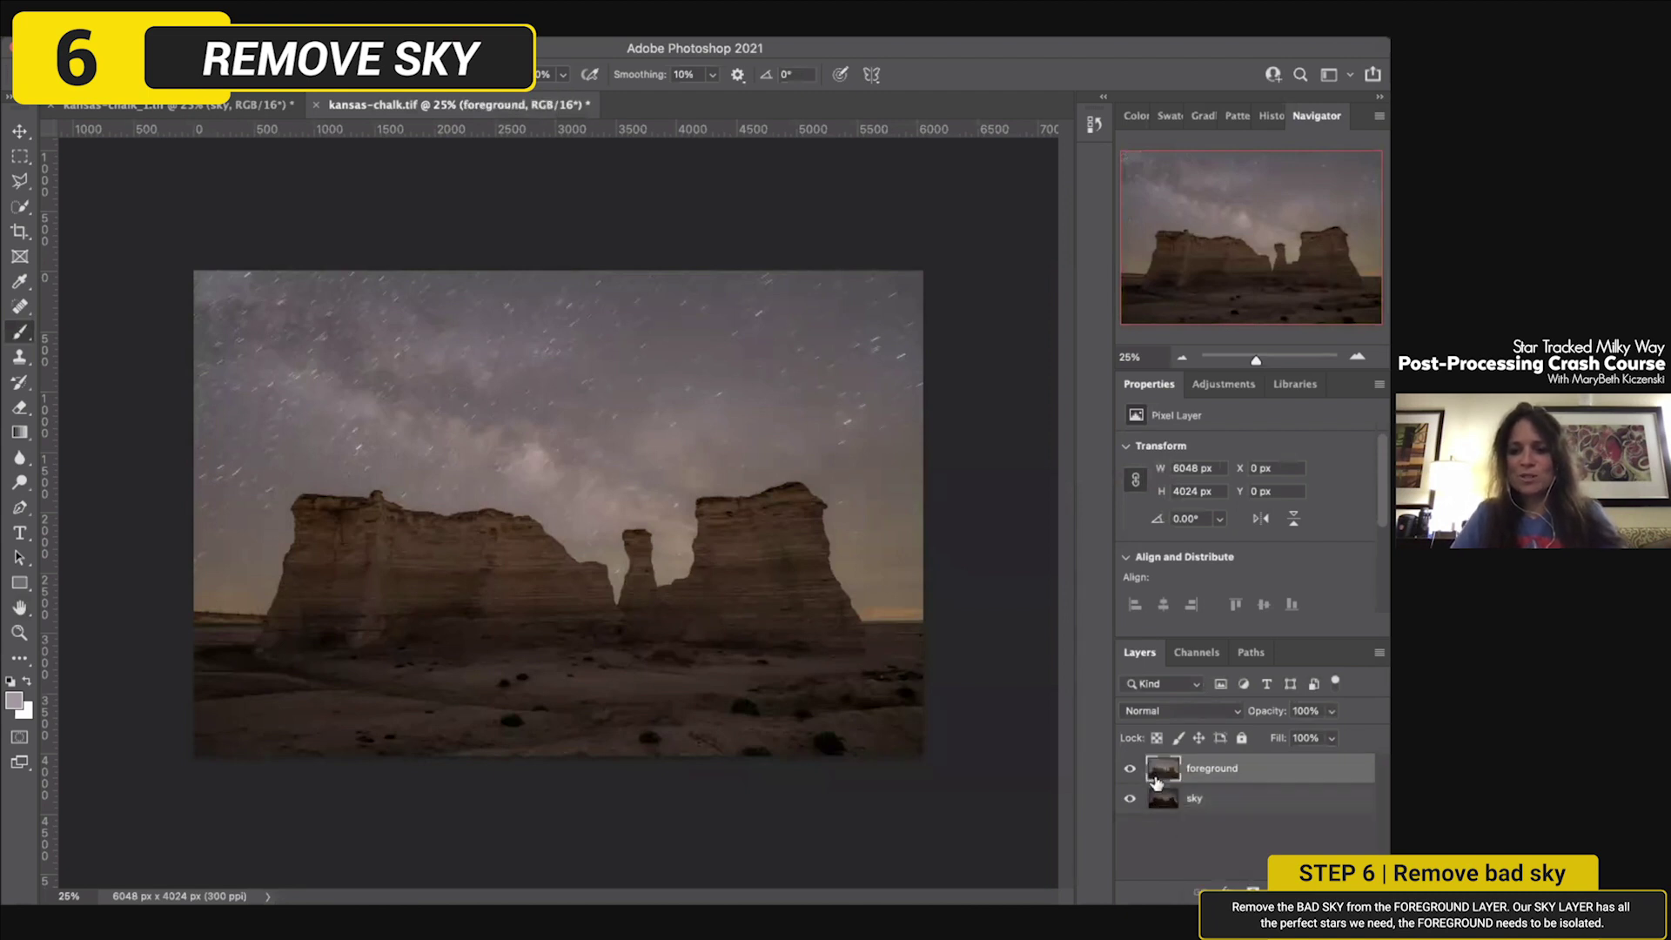
pyautogui.click(1200, 802)
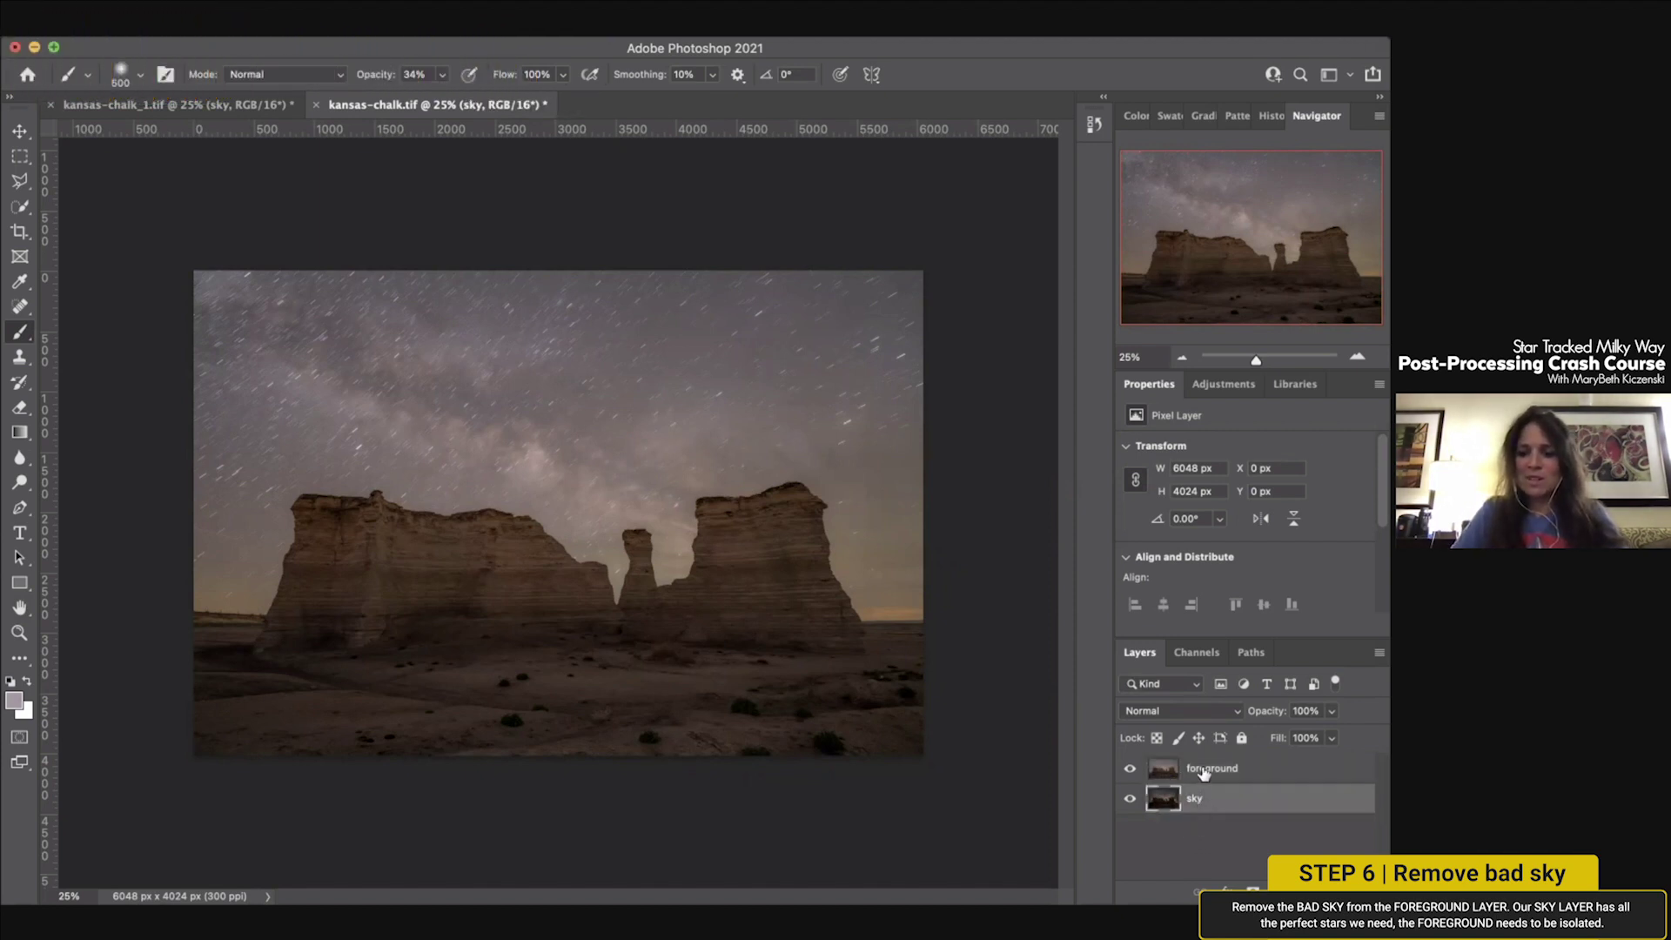
pyautogui.click(1203, 773)
pyautogui.click(1201, 800)
pyautogui.click(1205, 770)
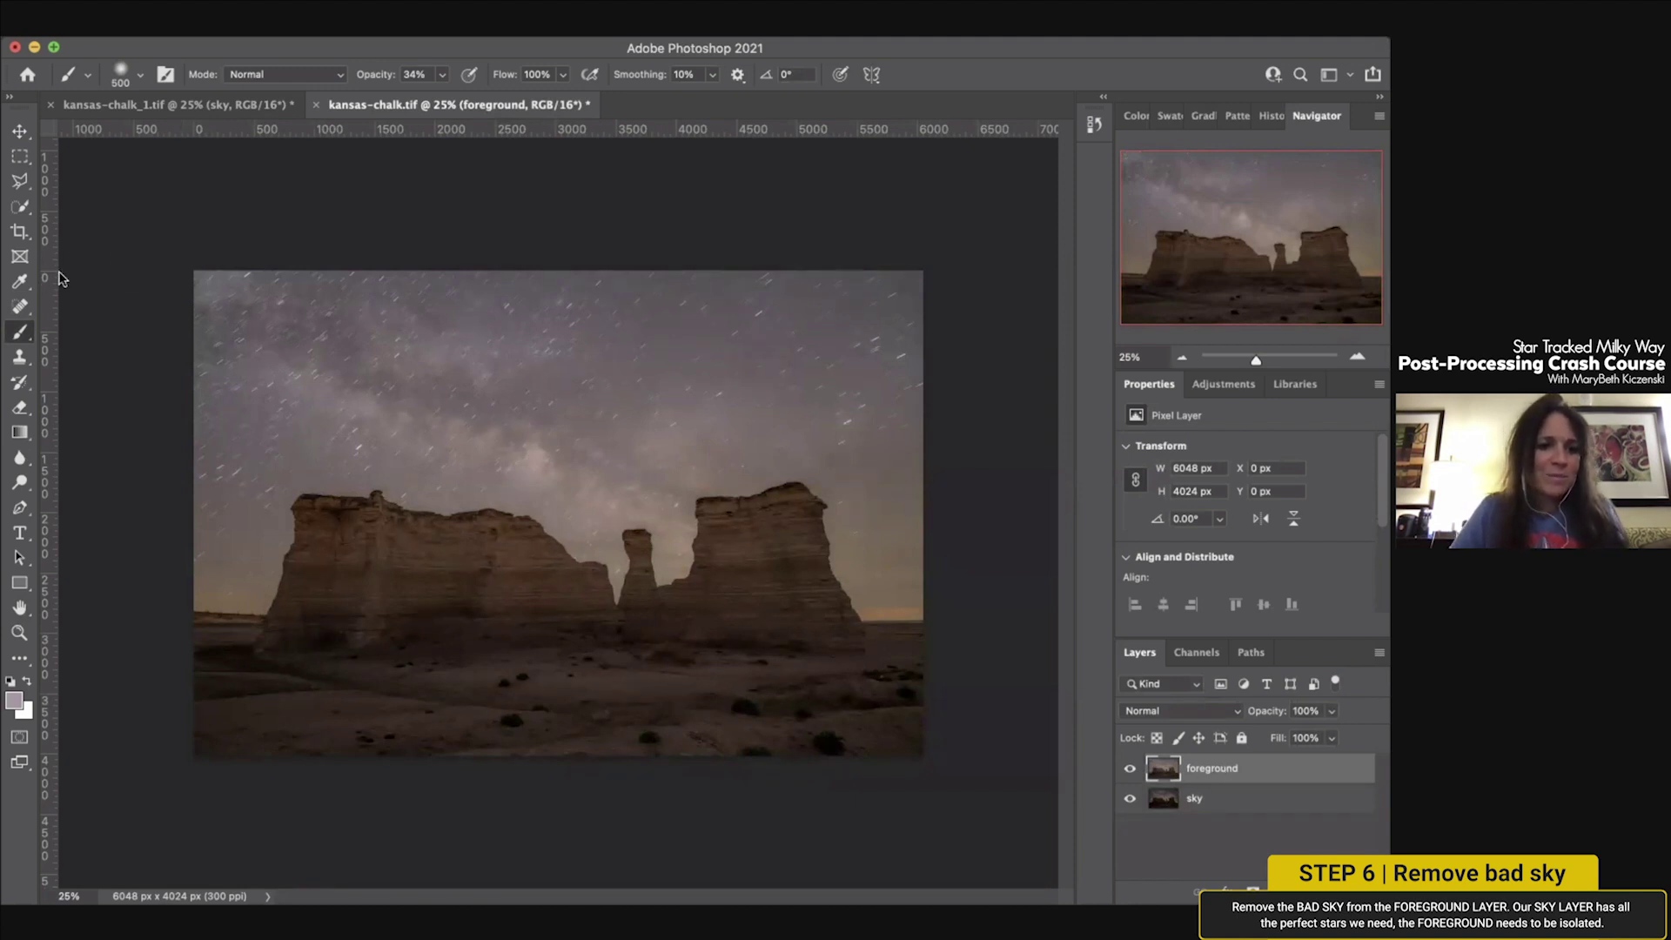
pyautogui.click(21, 207)
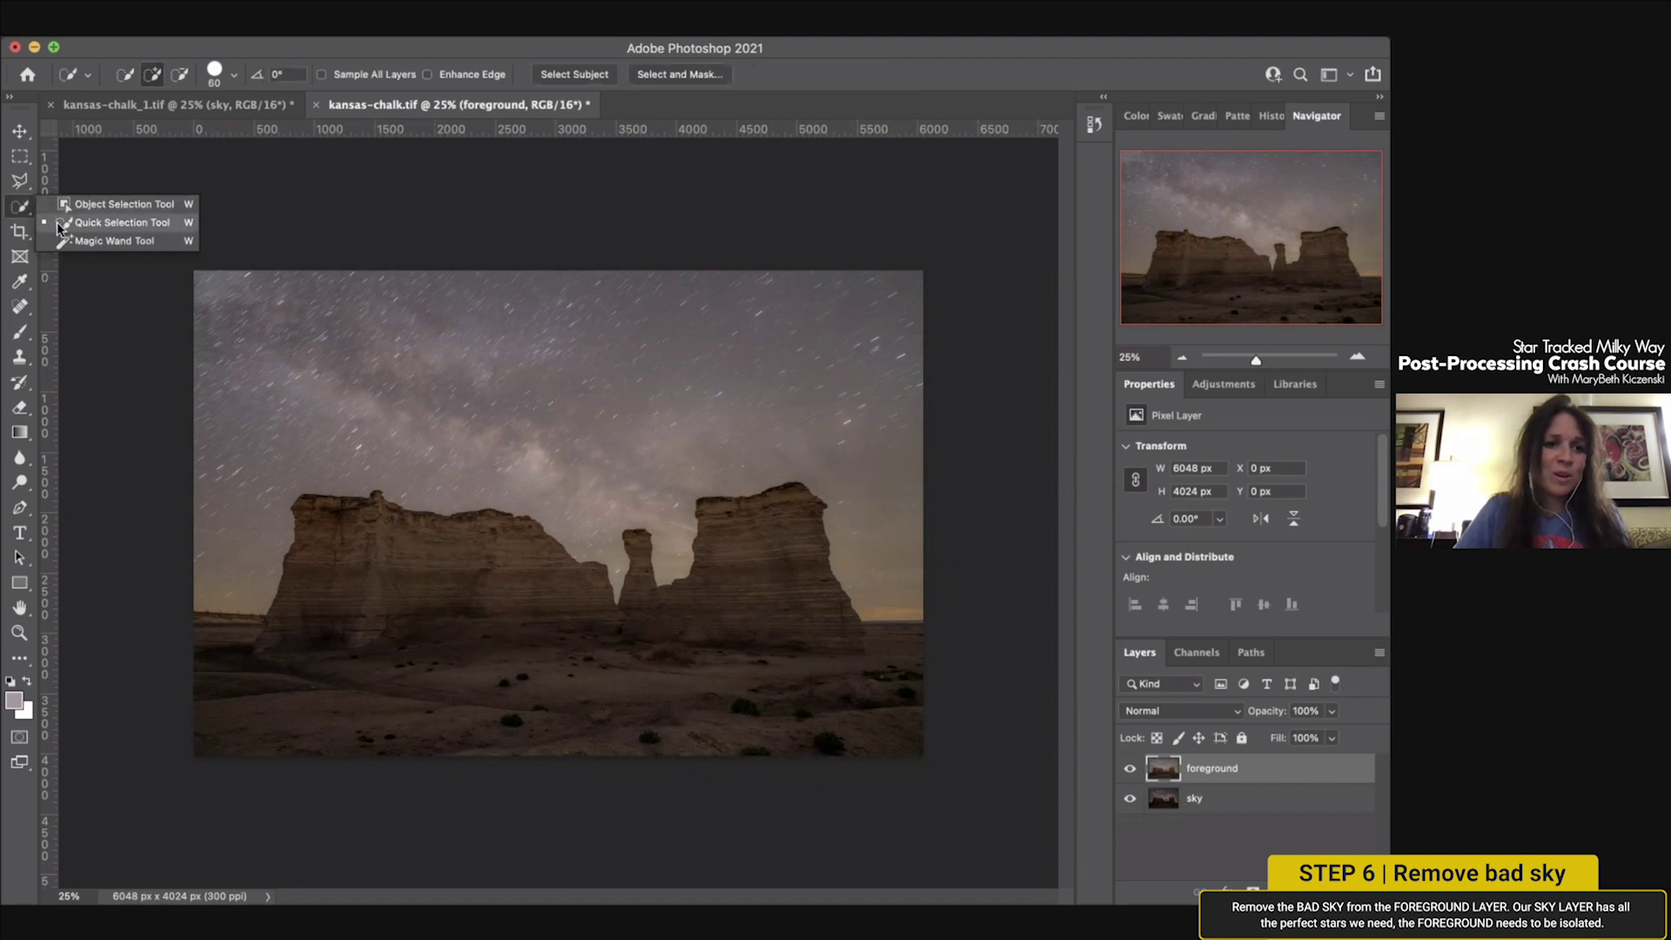
pyautogui.click(59, 225)
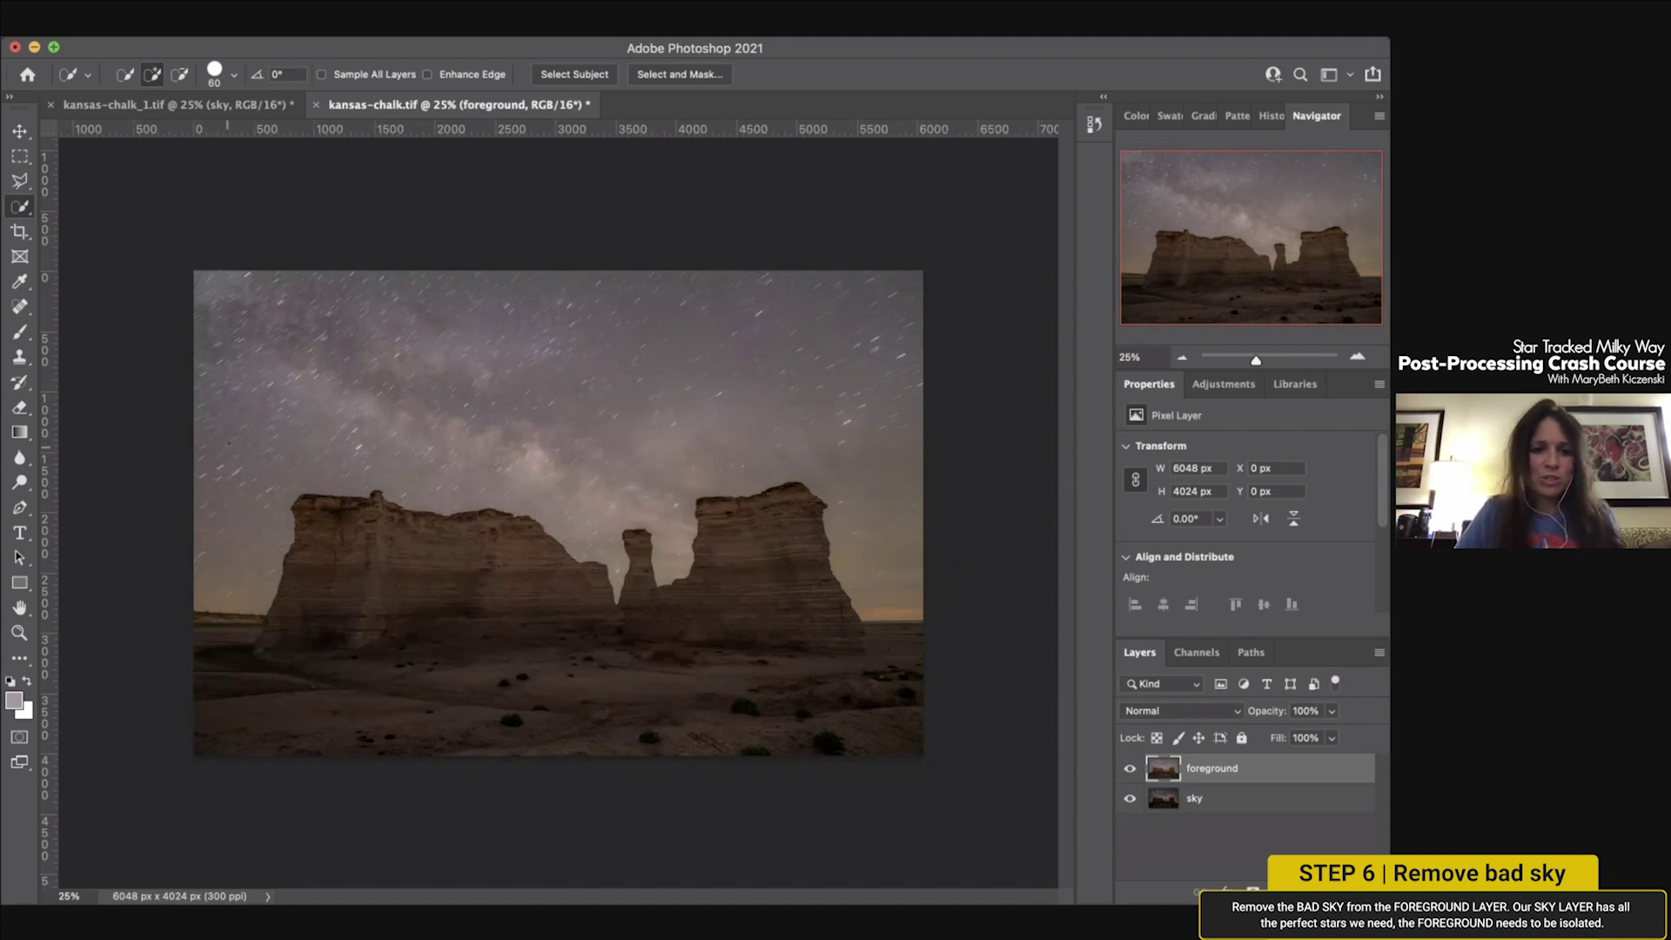
pyautogui.moveTo(233, 528)
pyautogui.mouseDown()
pyautogui.moveTo(205, 426)
pyautogui.moveTo(339, 383)
pyautogui.moveTo(314, 383)
pyautogui.moveTo(625, 422)
pyautogui.mouseUp()
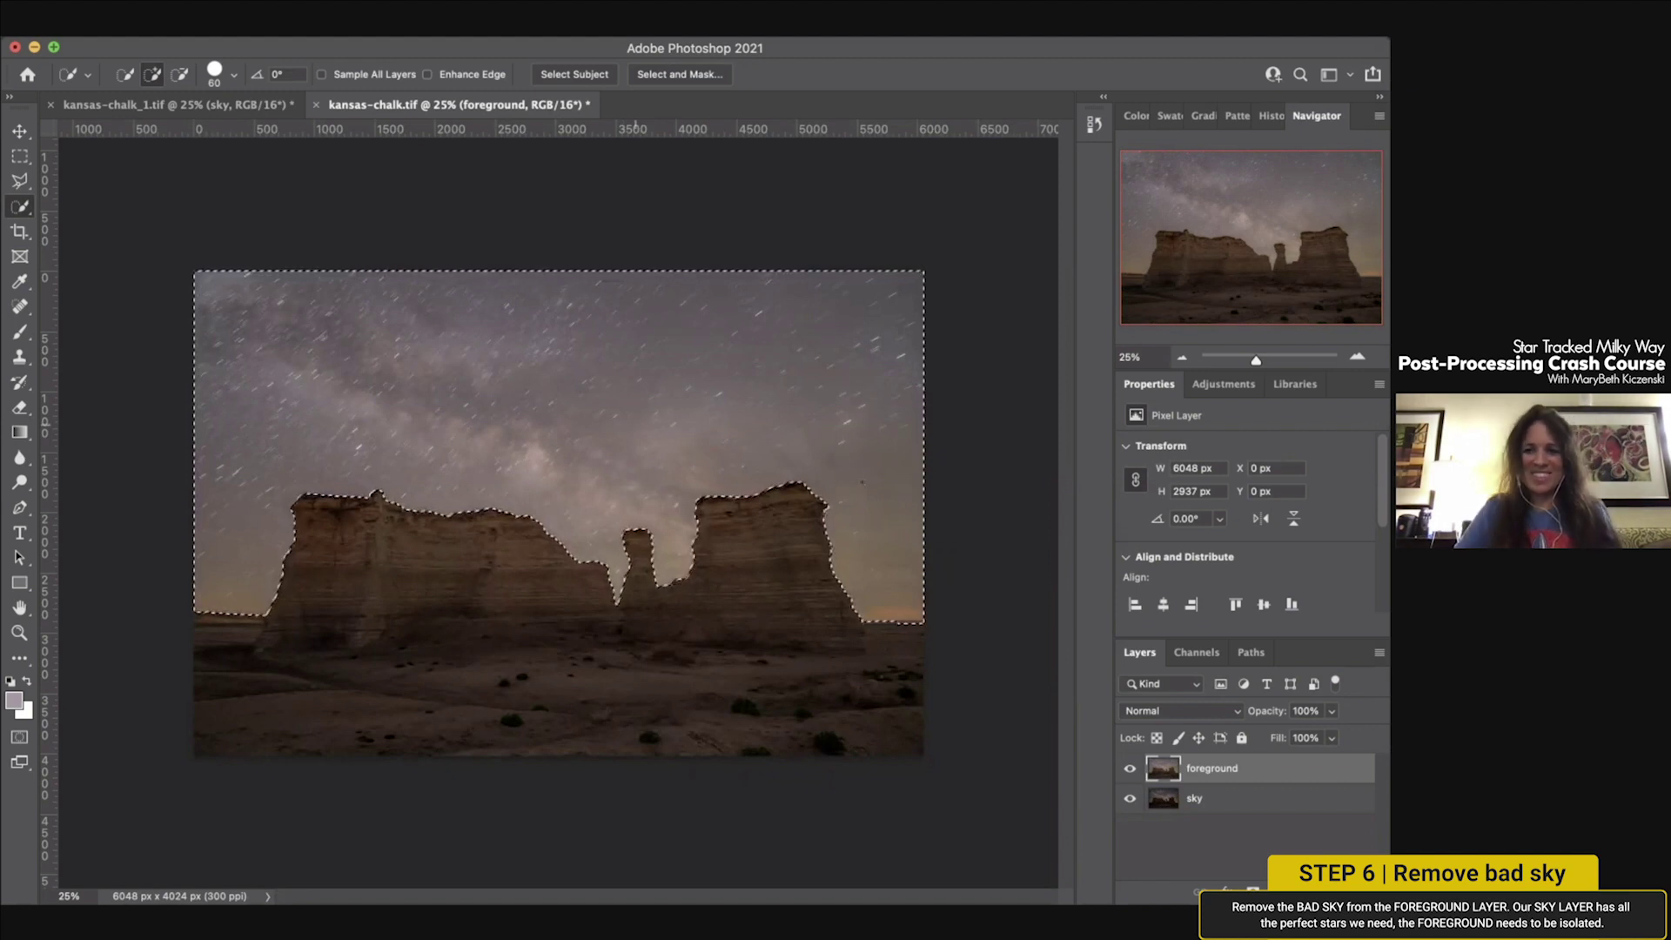
# Step: Inspect the edge of the sky selection up close along the rock tops and the horizon on both sides
pyautogui.moveTo(1256, 359); pyautogui.dragTo(1284, 359)
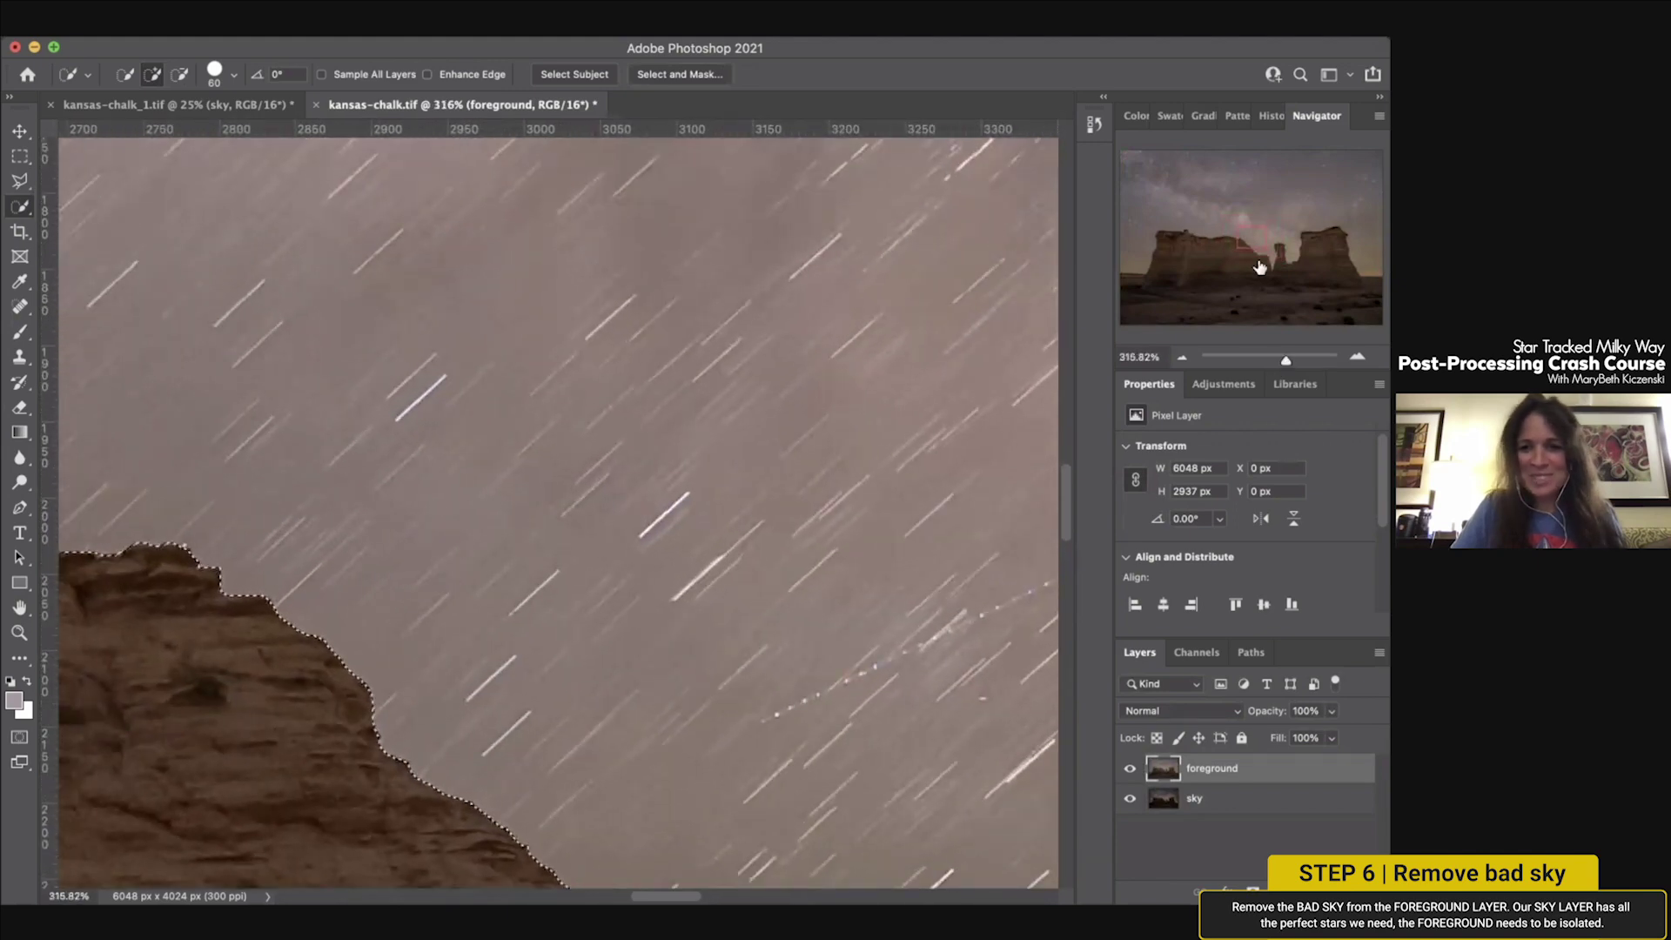
pyautogui.moveTo(1235, 253); pyautogui.dragTo(1200, 237)
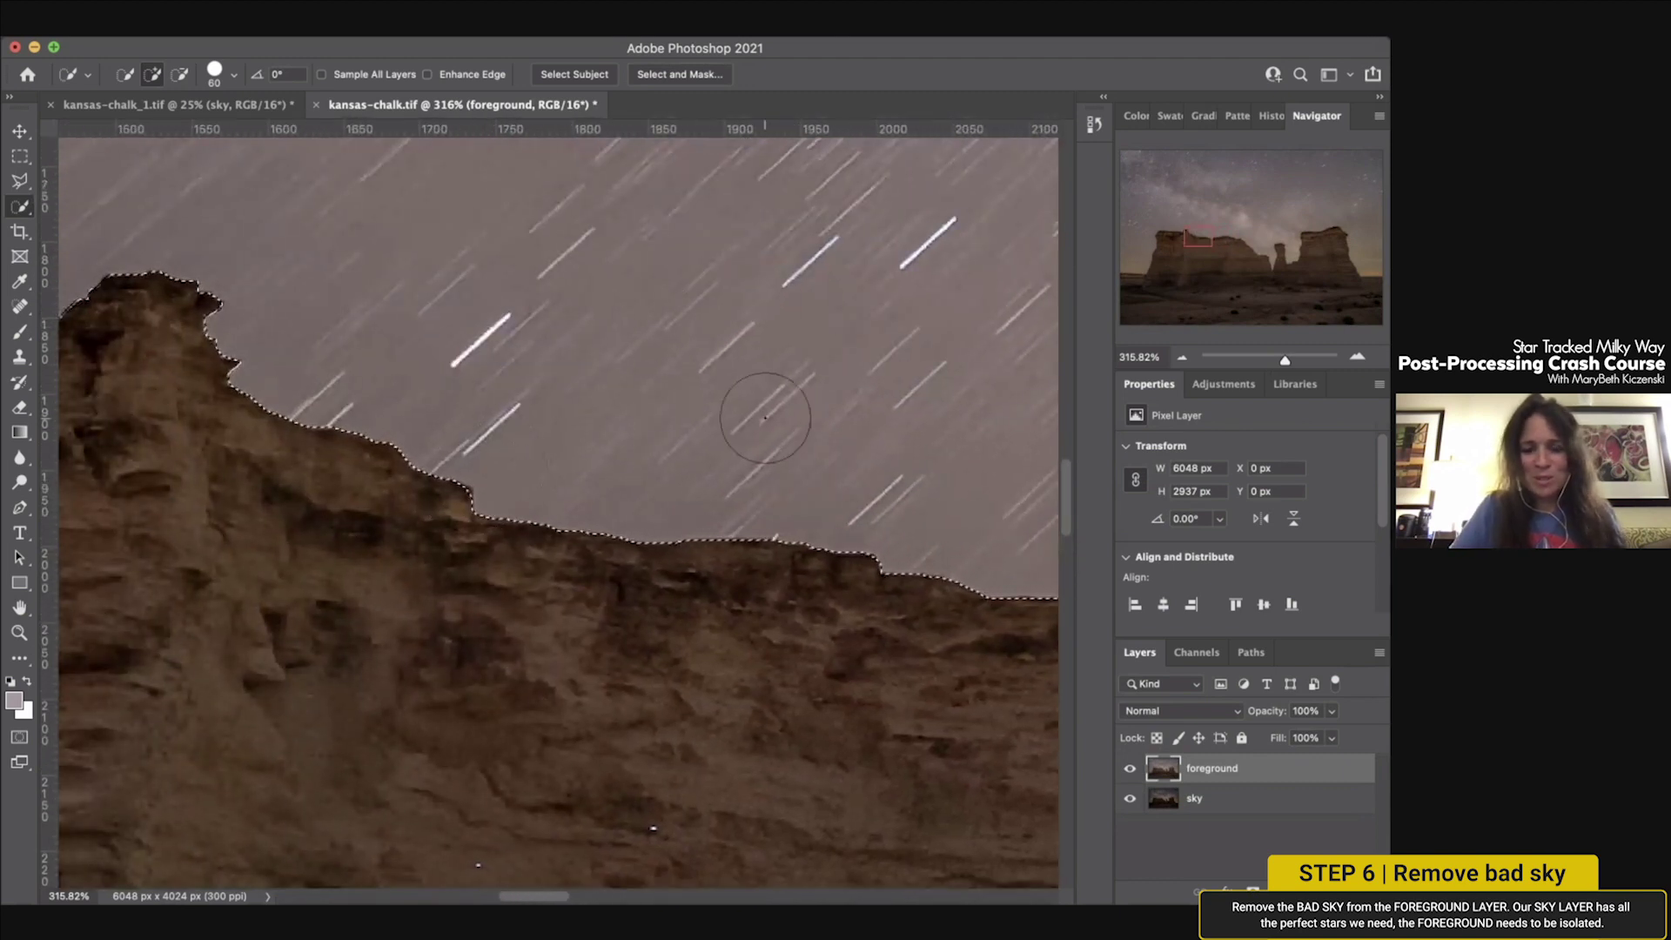
pyautogui.moveTo(1200, 236); pyautogui.dragTo(1381, 280)
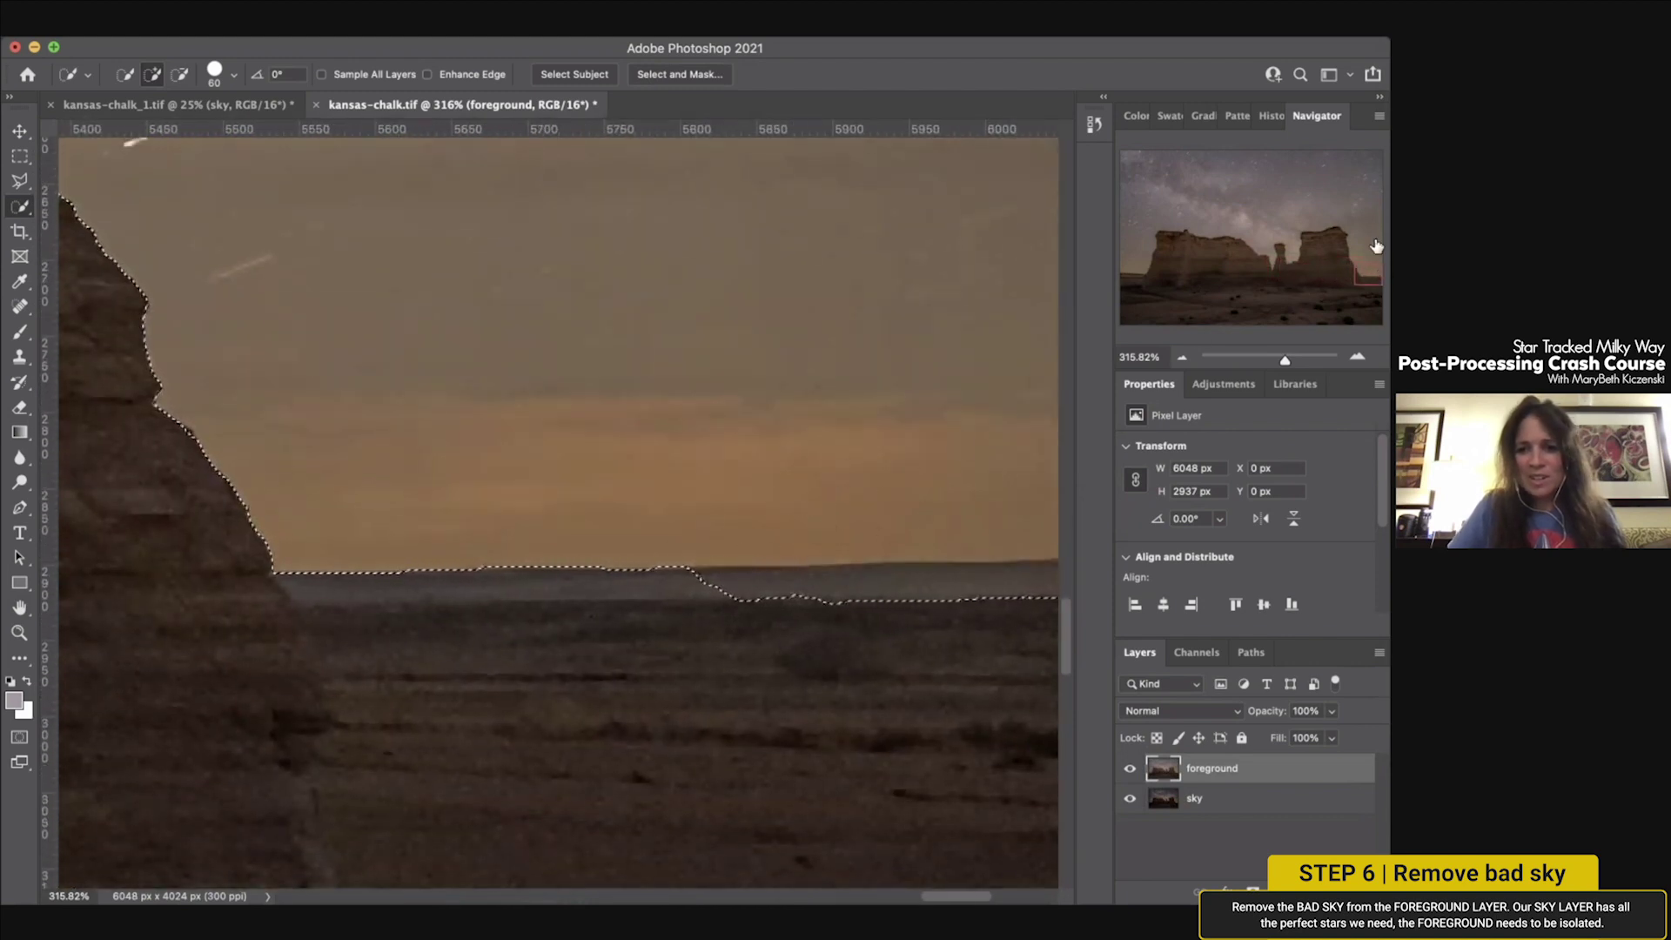
pyautogui.moveTo(1285, 358); pyautogui.dragTo(1261, 365)
pyautogui.moveTo(1216, 287); pyautogui.dragTo(1197, 301)
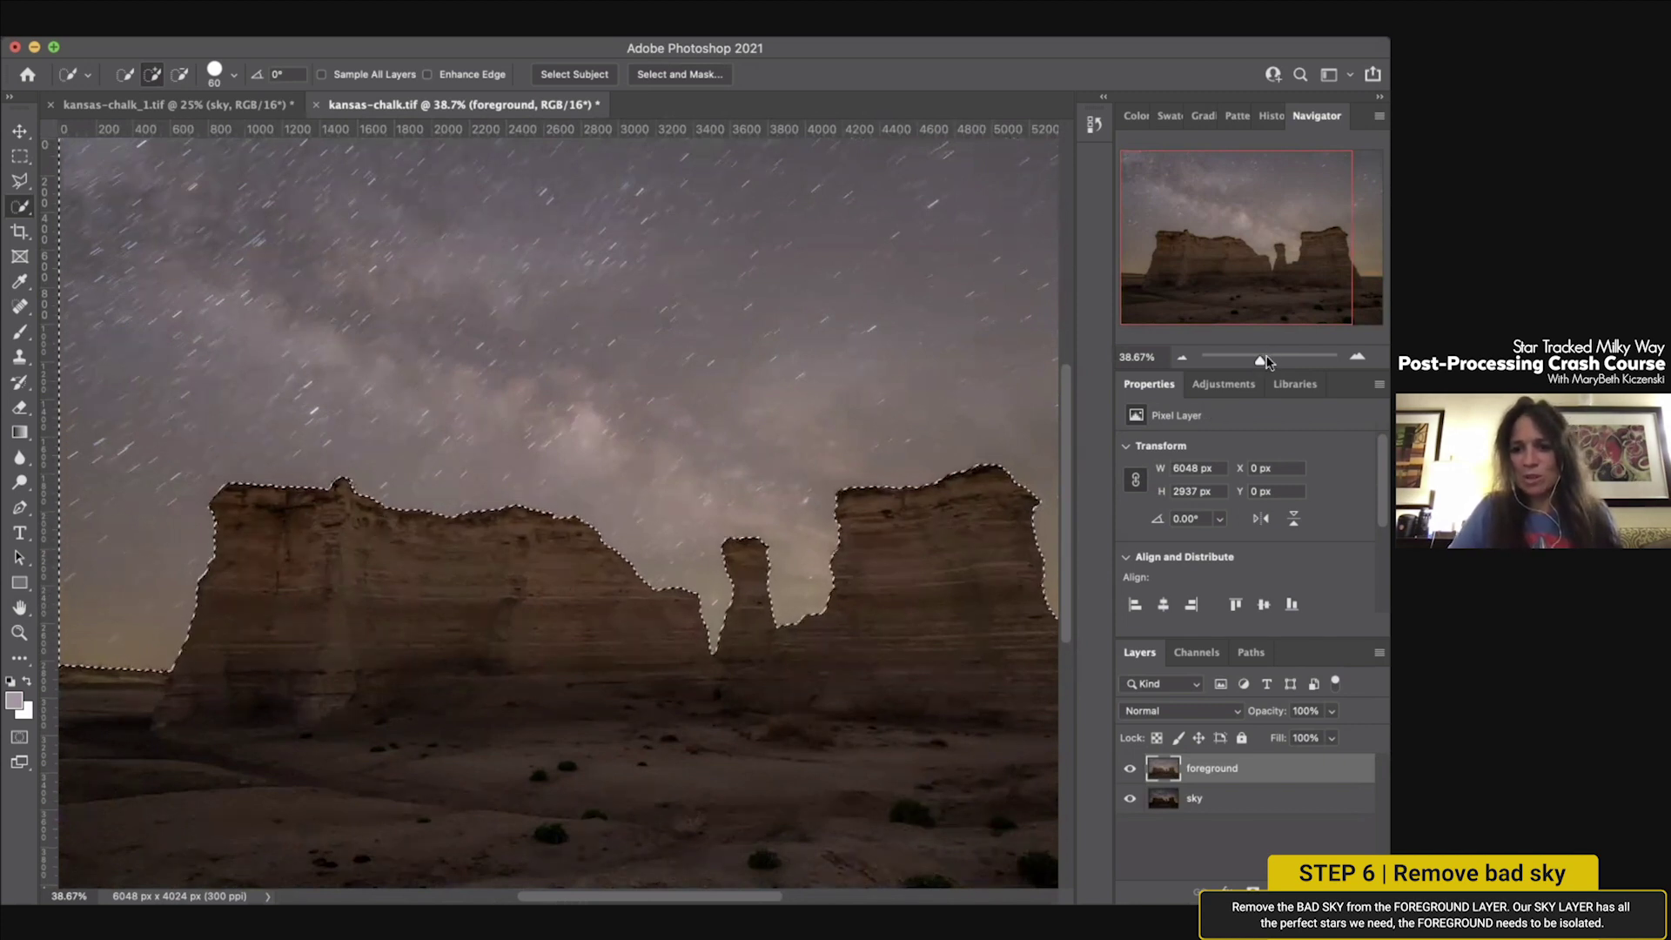
pyautogui.moveTo(1262, 364); pyautogui.dragTo(1267, 364)
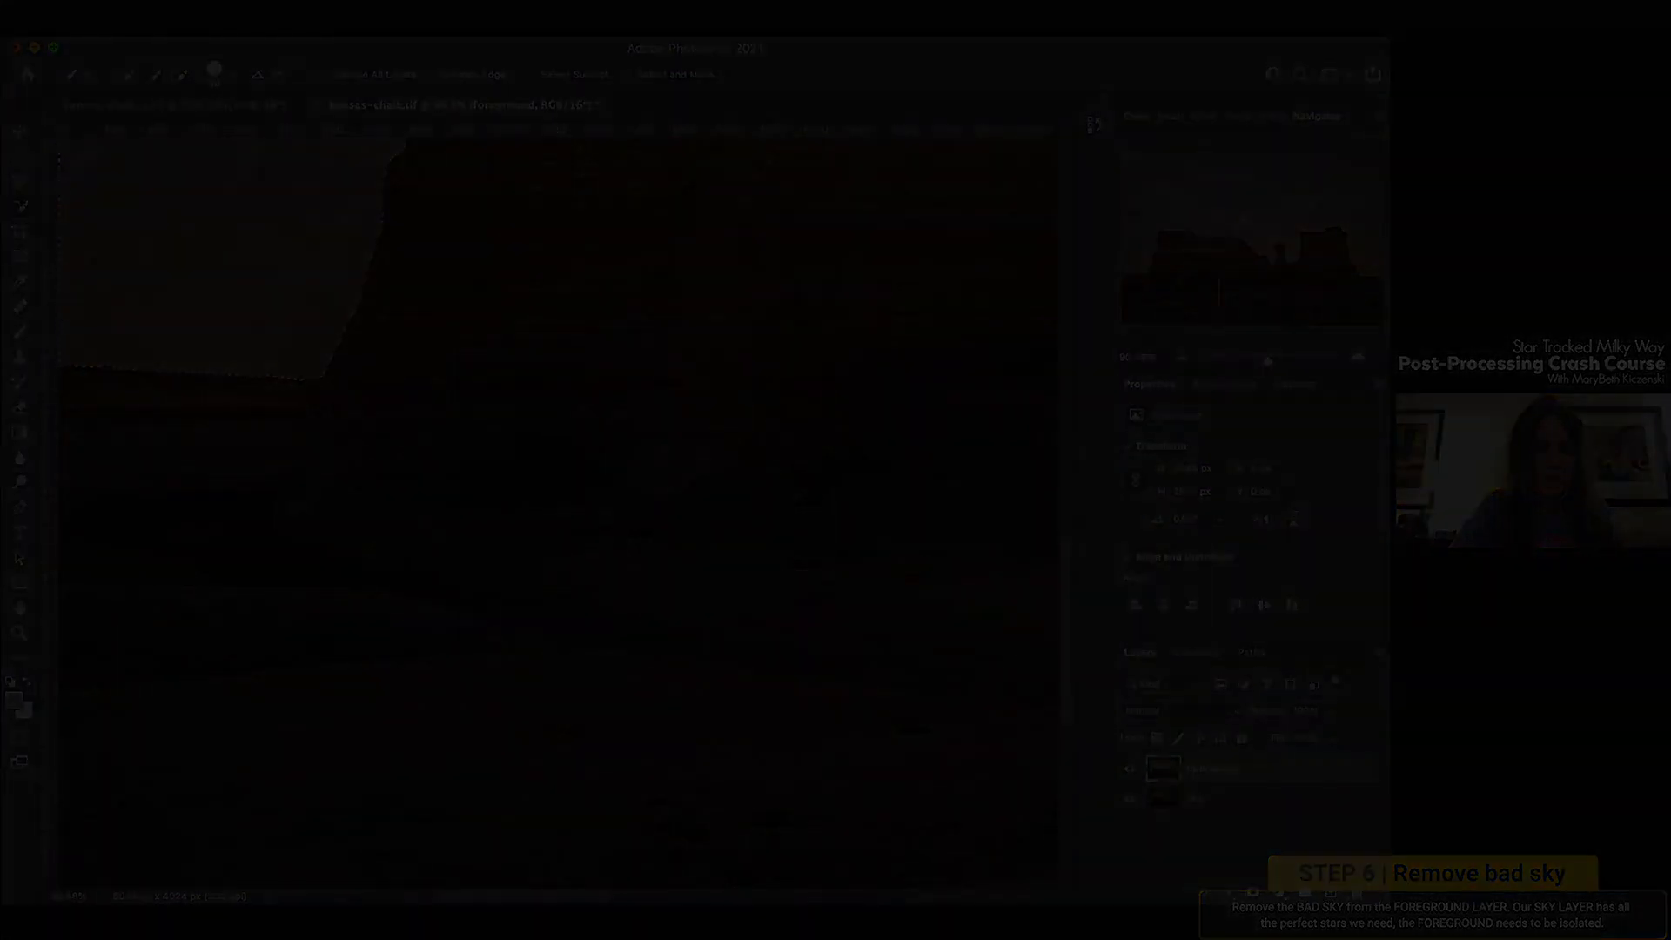